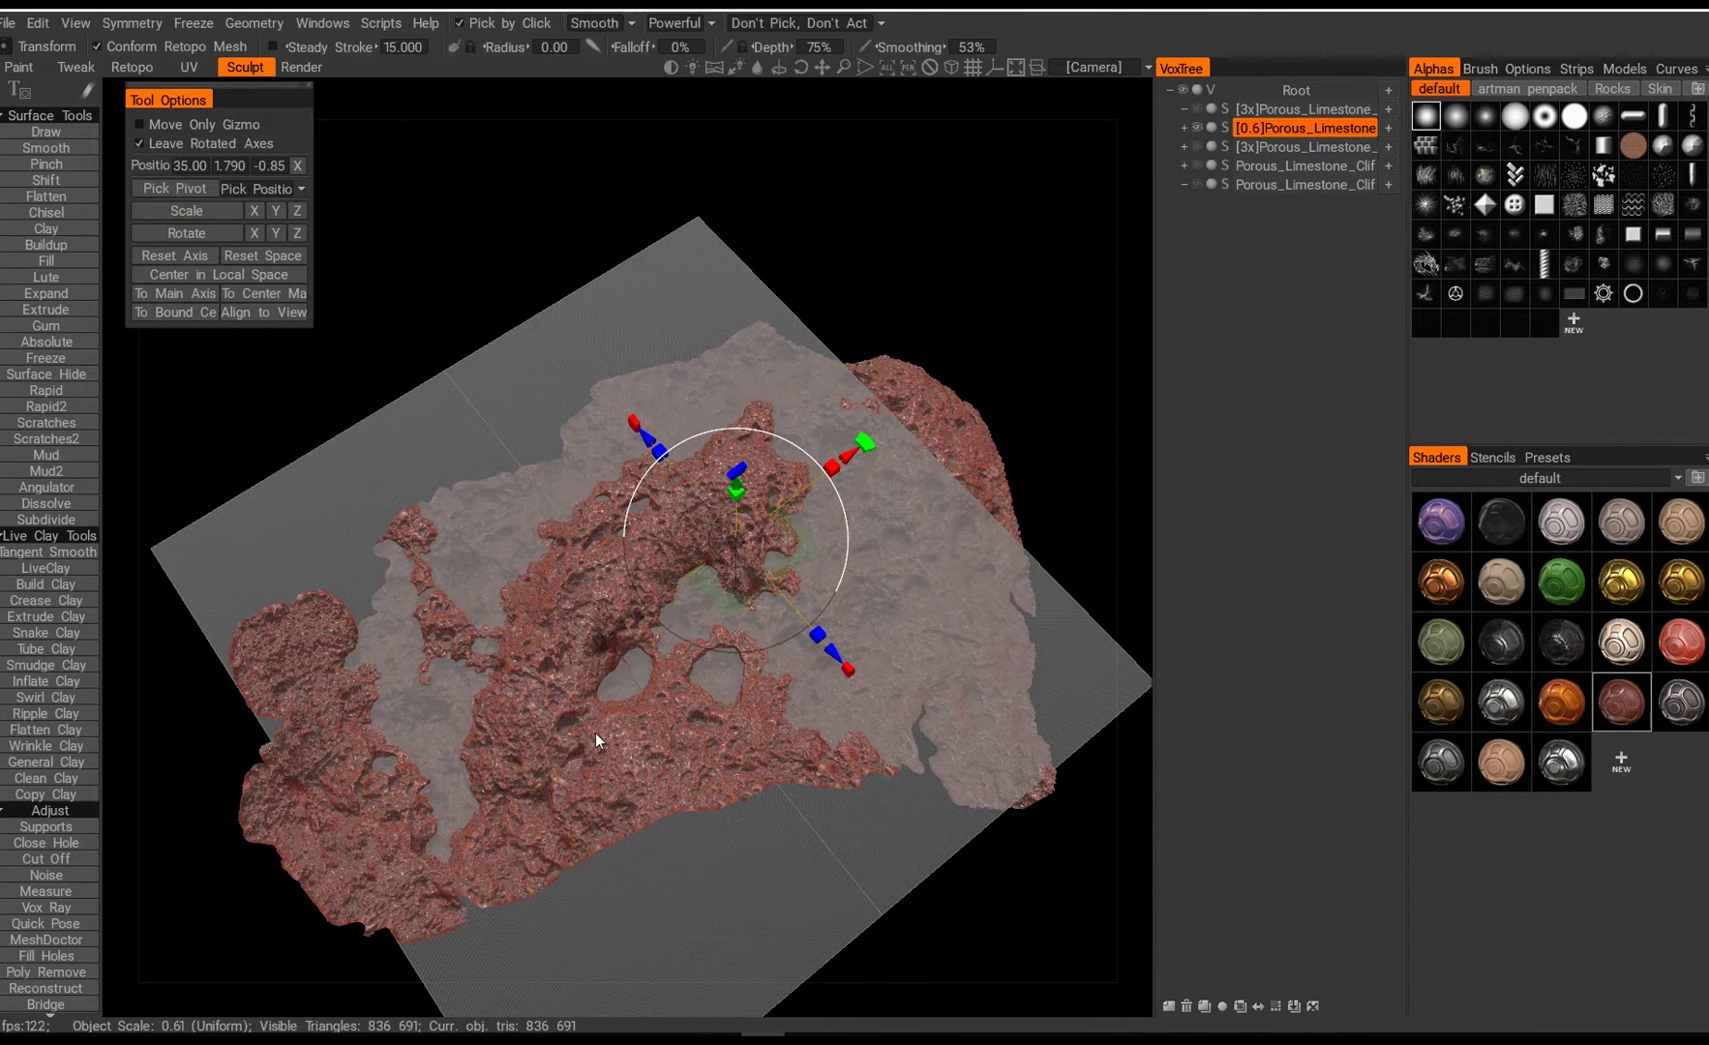
Step: Orbit around the limestone rock scan from above and side angles, then switch to the Fotoref page
right_drag(580, 725, 727, 721)
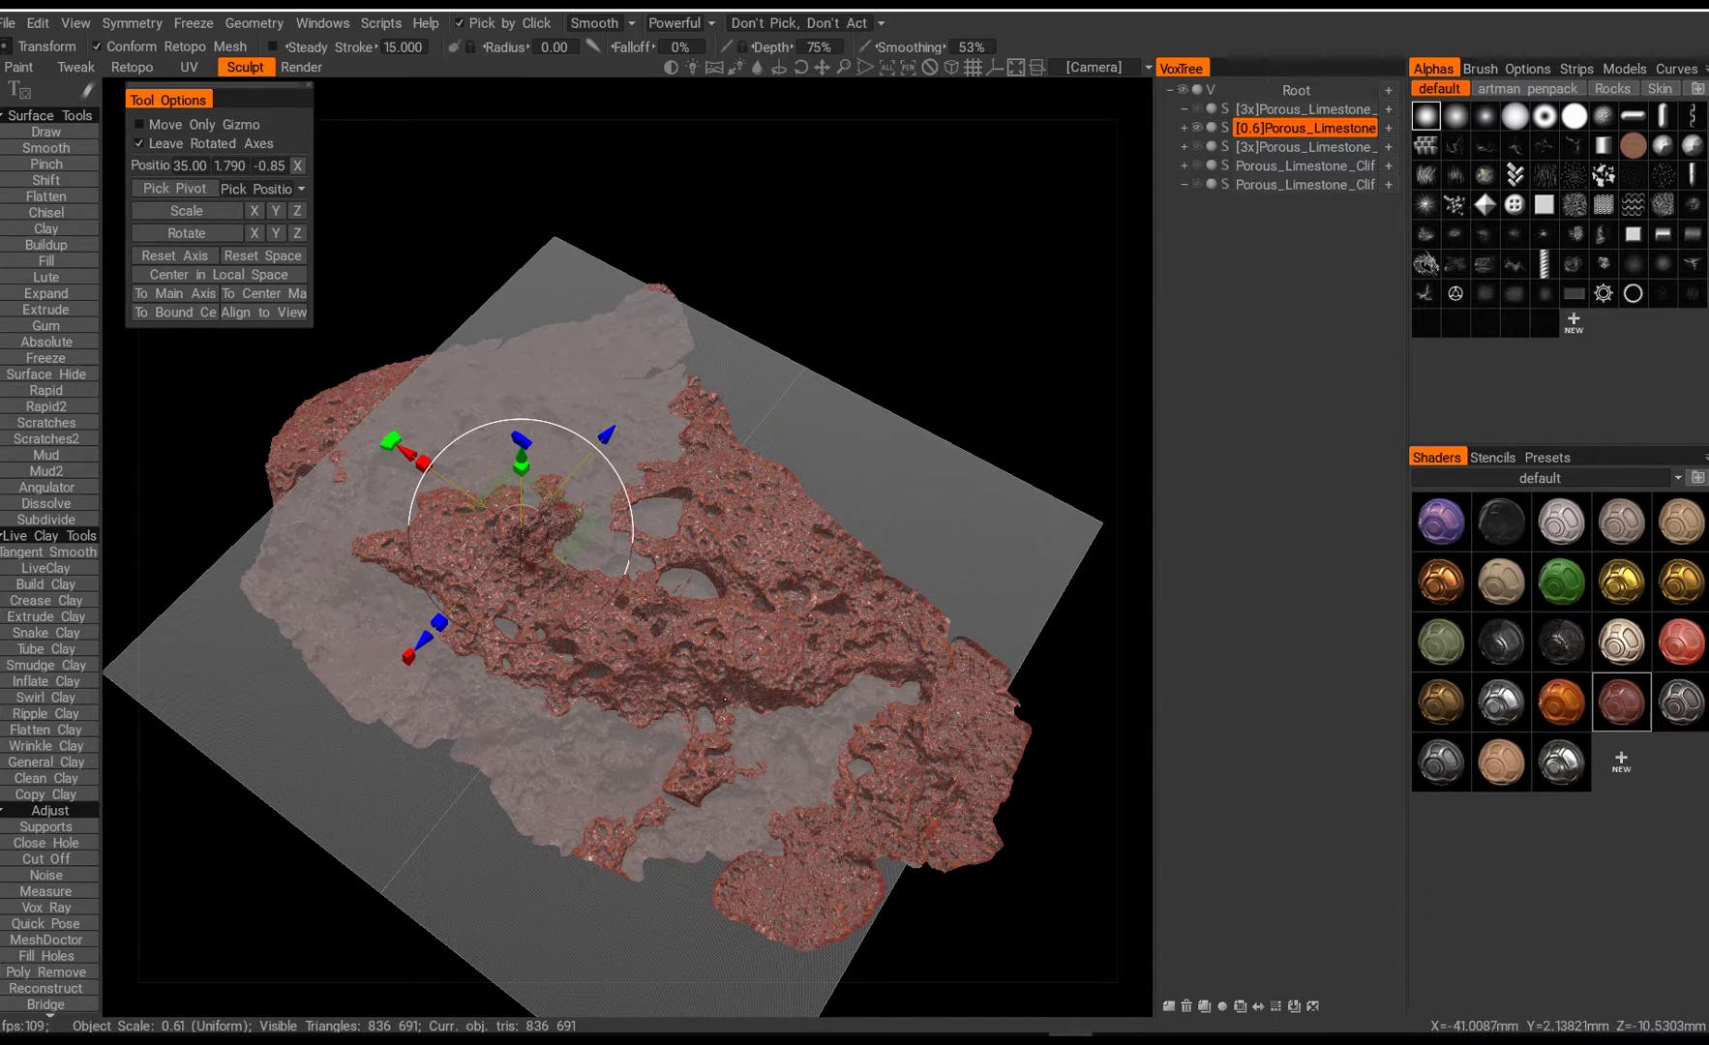
right_drag(728, 660, 671, 661)
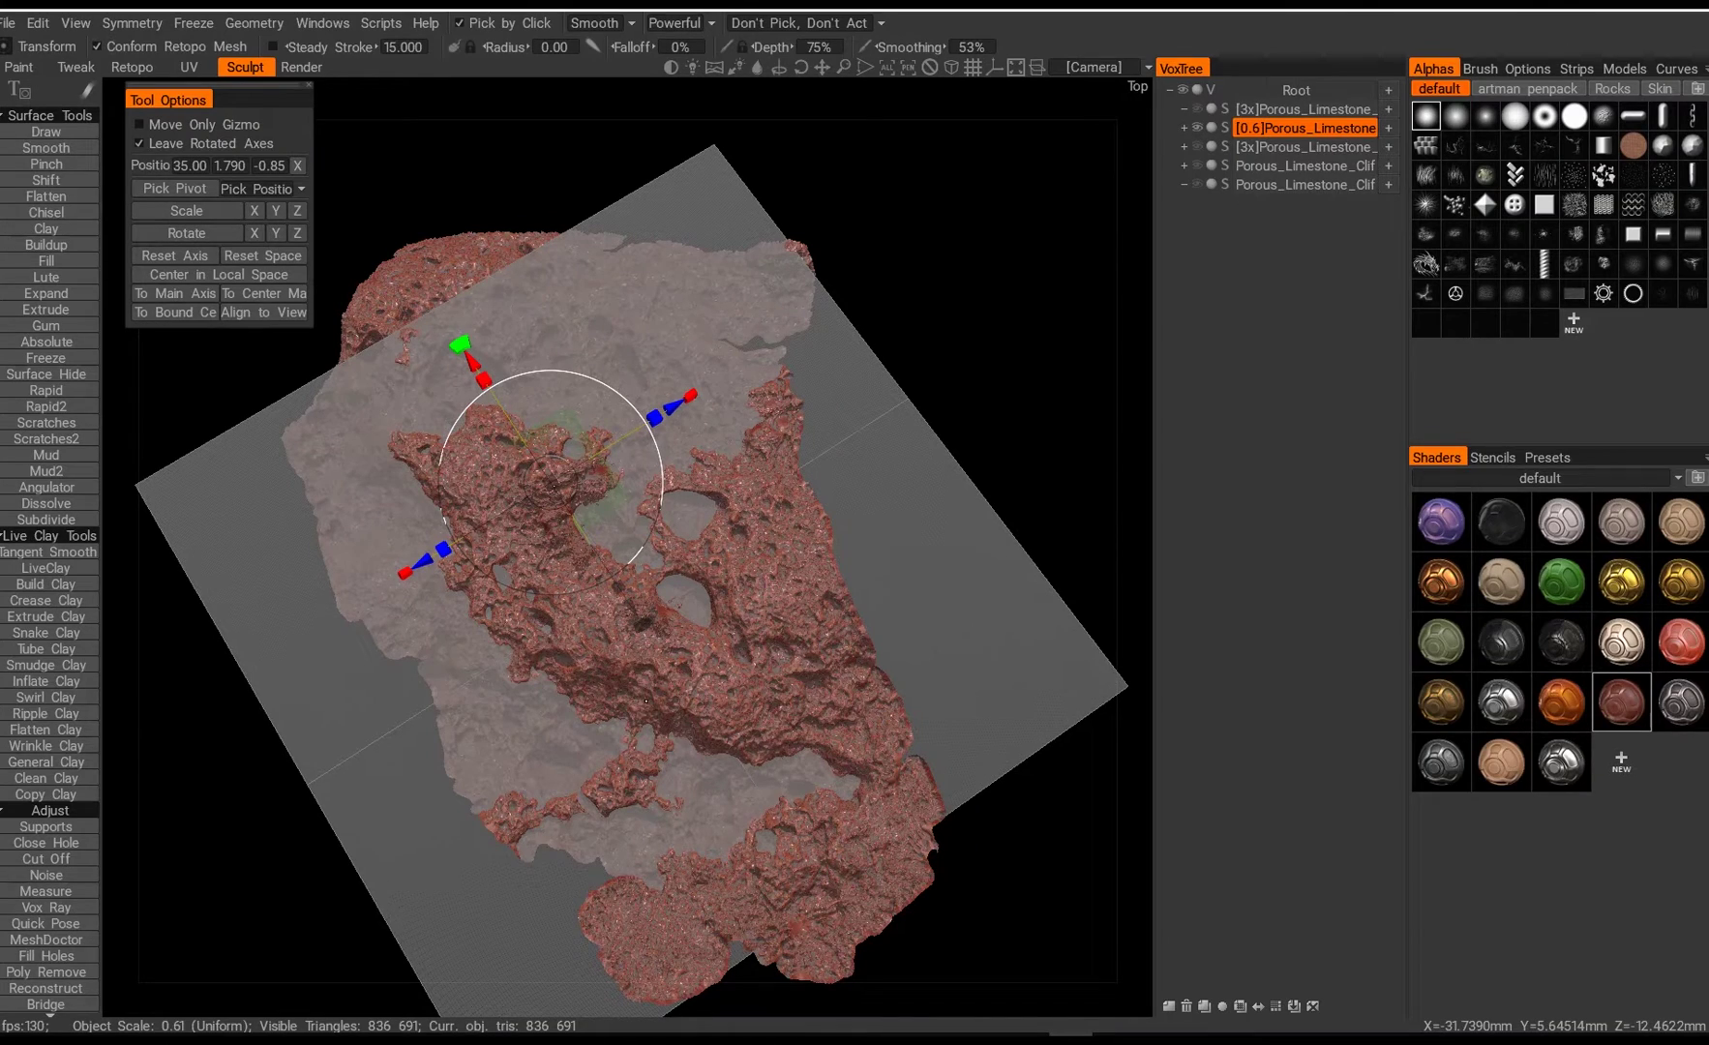
right_drag(718, 713, 658, 707)
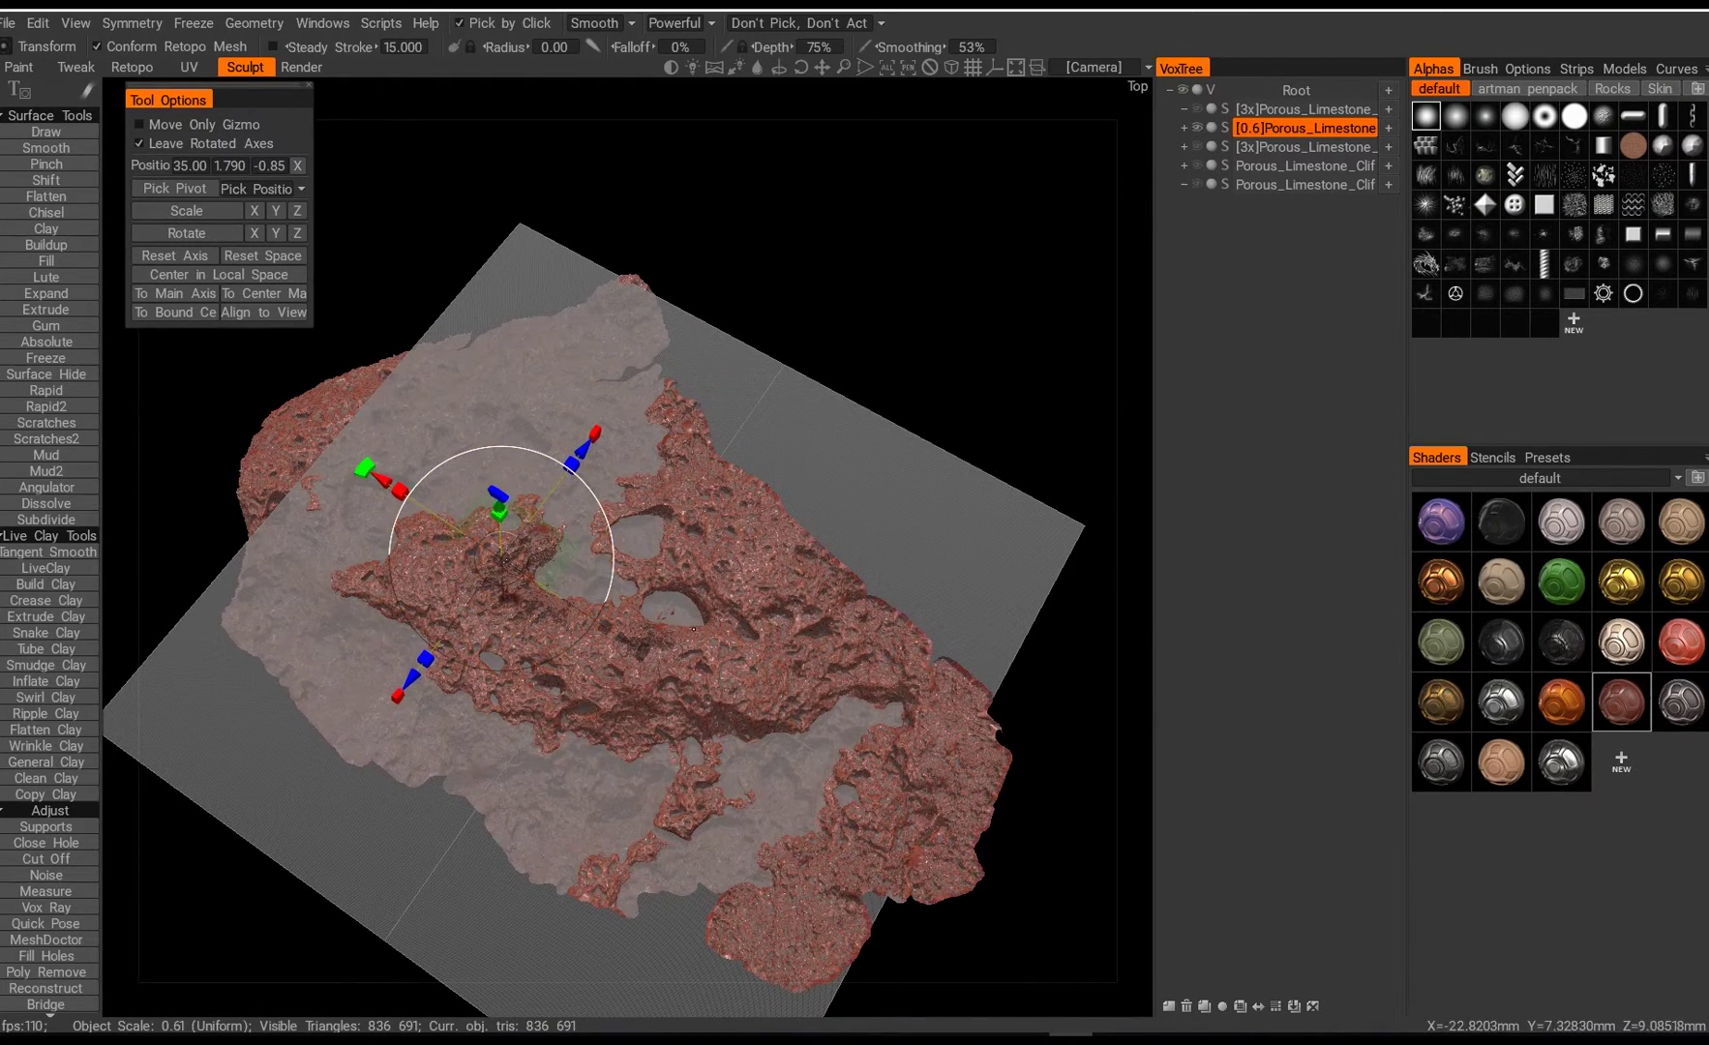
right_drag(502, 559, 533, 608)
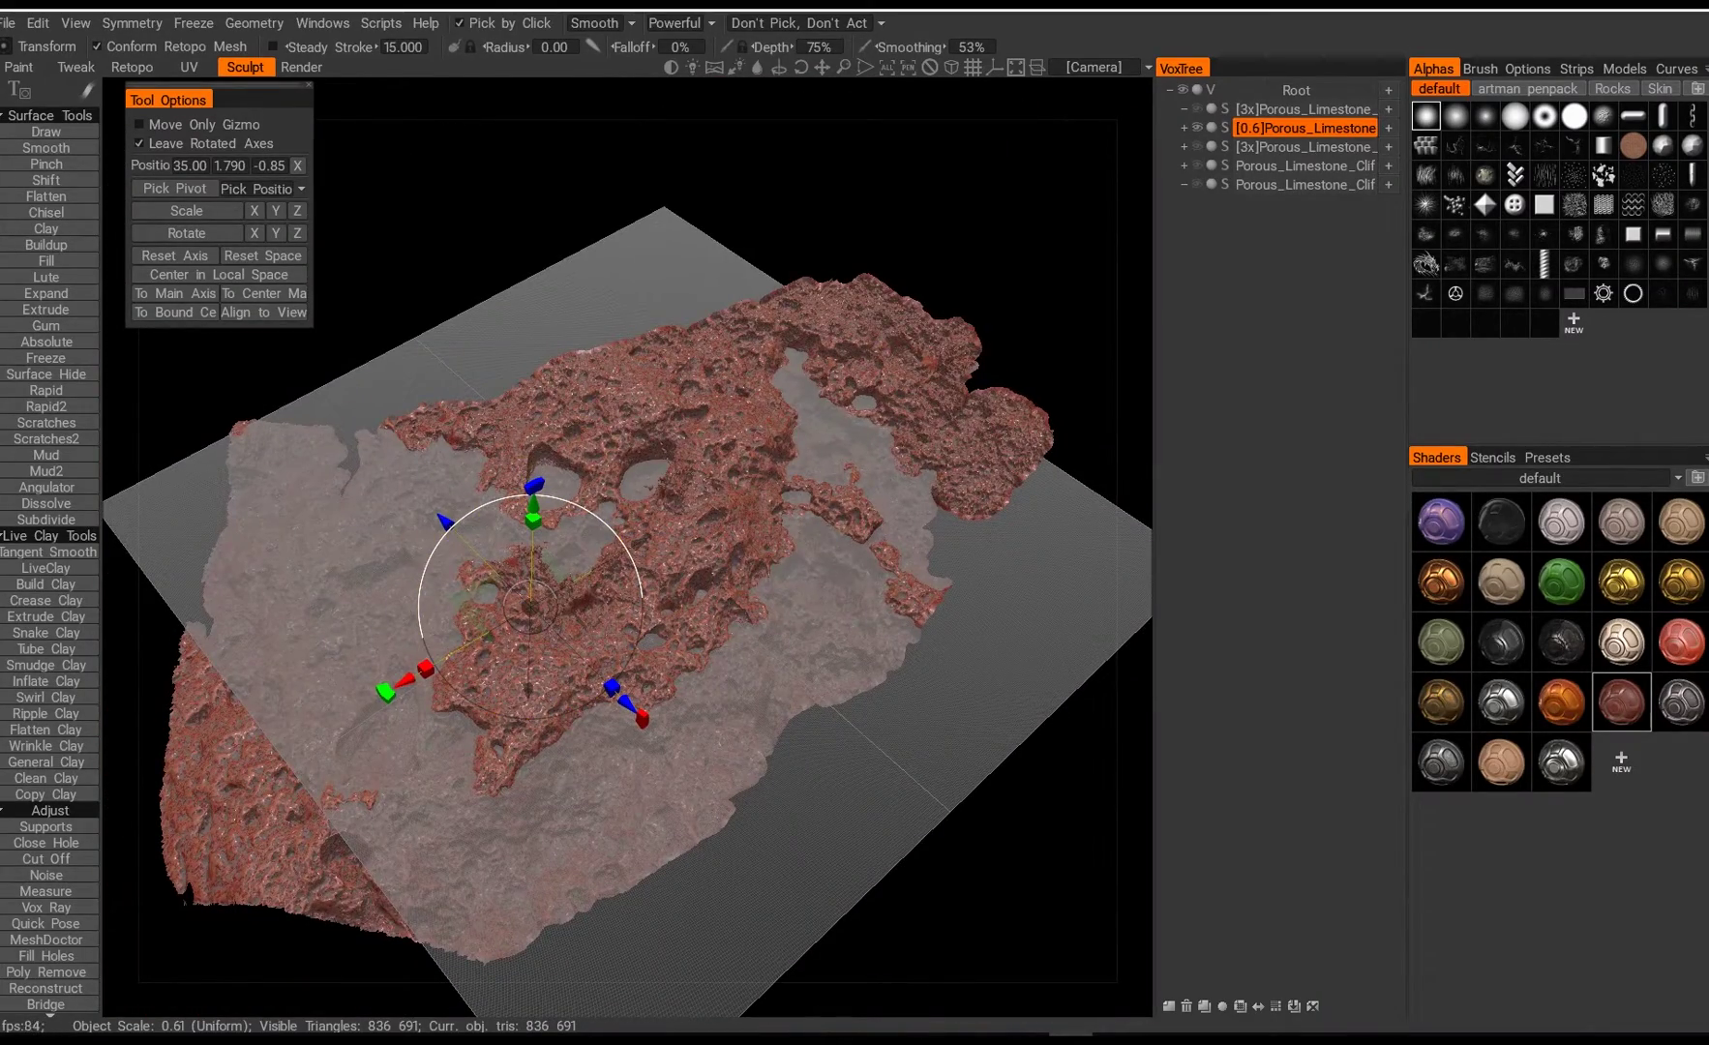
right_drag(533, 608, 527, 658)
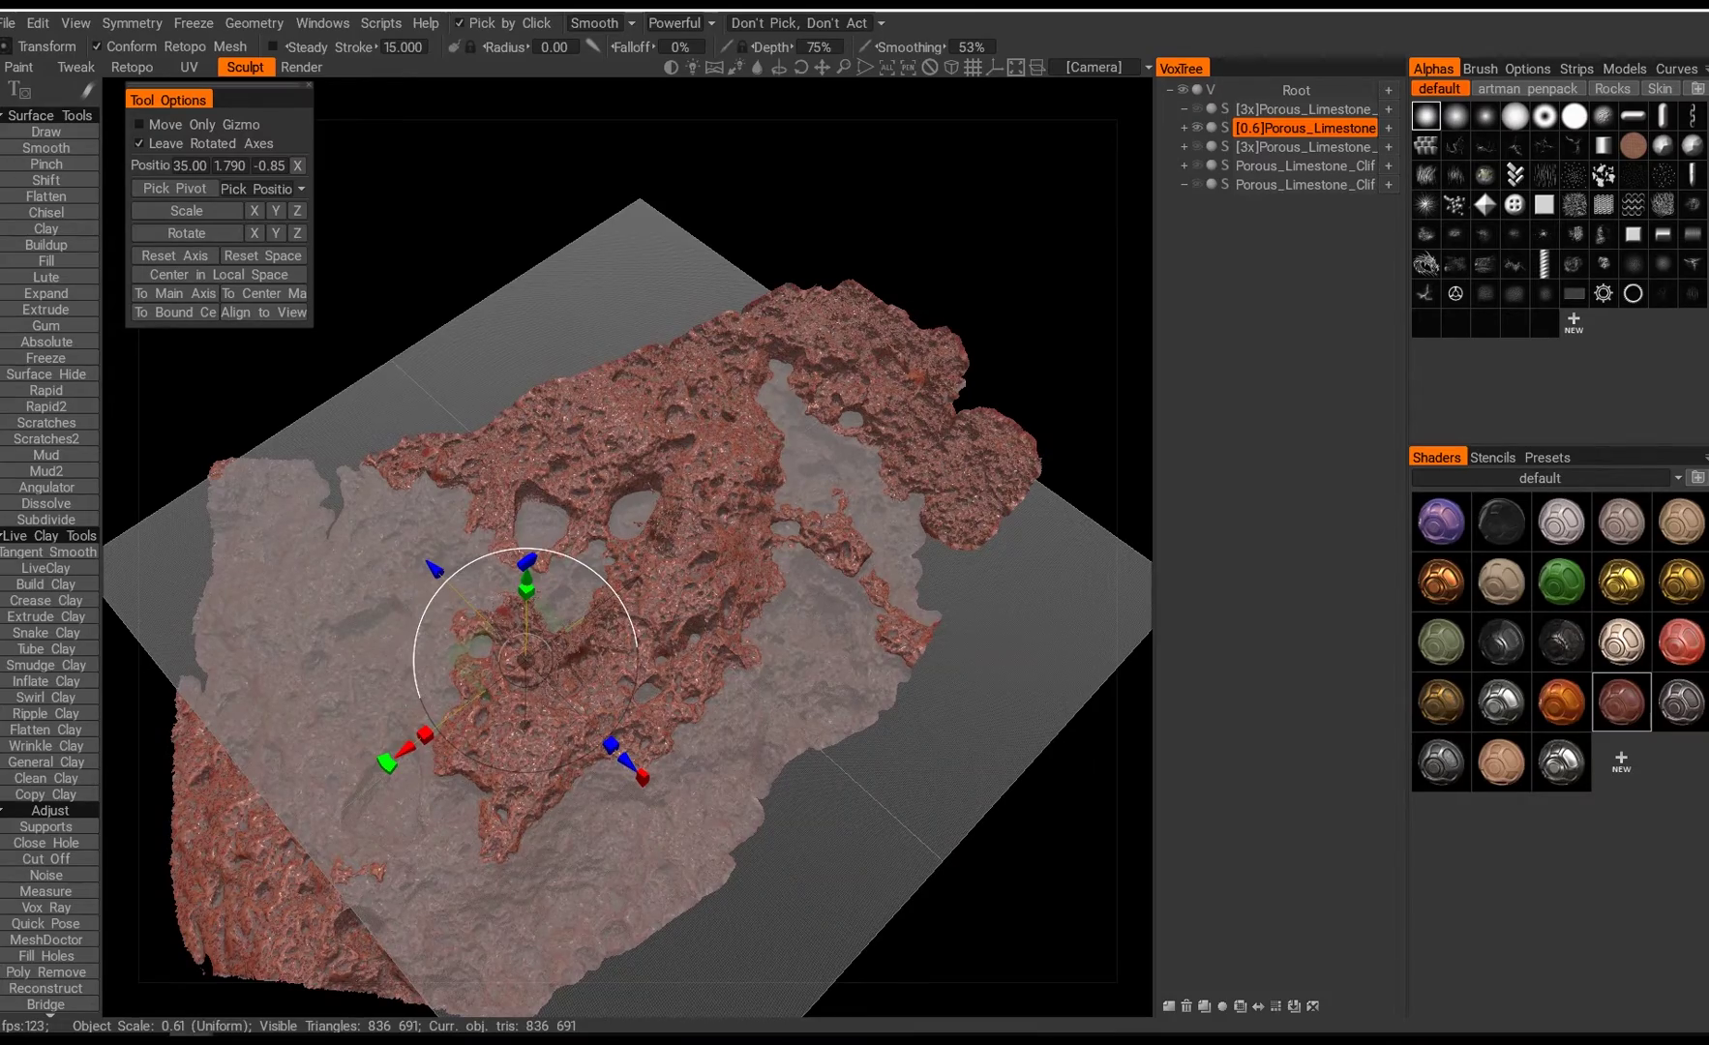
key(alt+Tab)
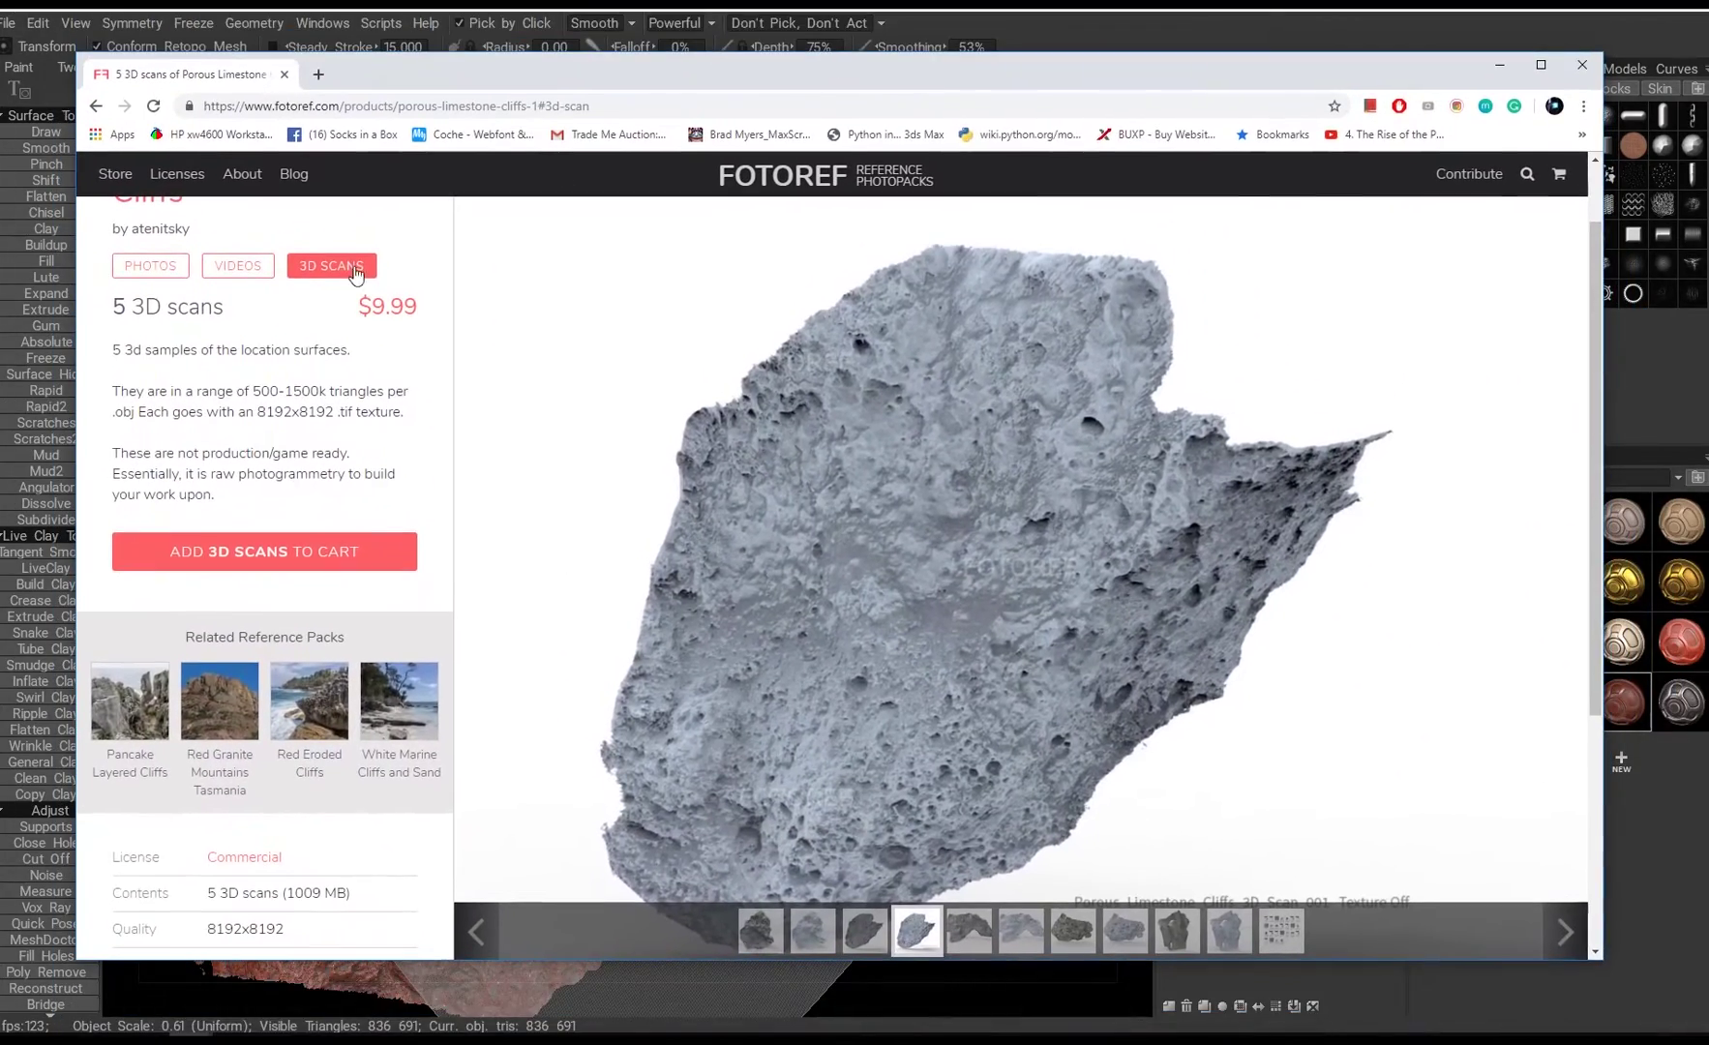
Step: View the cliffs' photo pack and 3D scan gallery, then drag the browser off screen
click(153, 266)
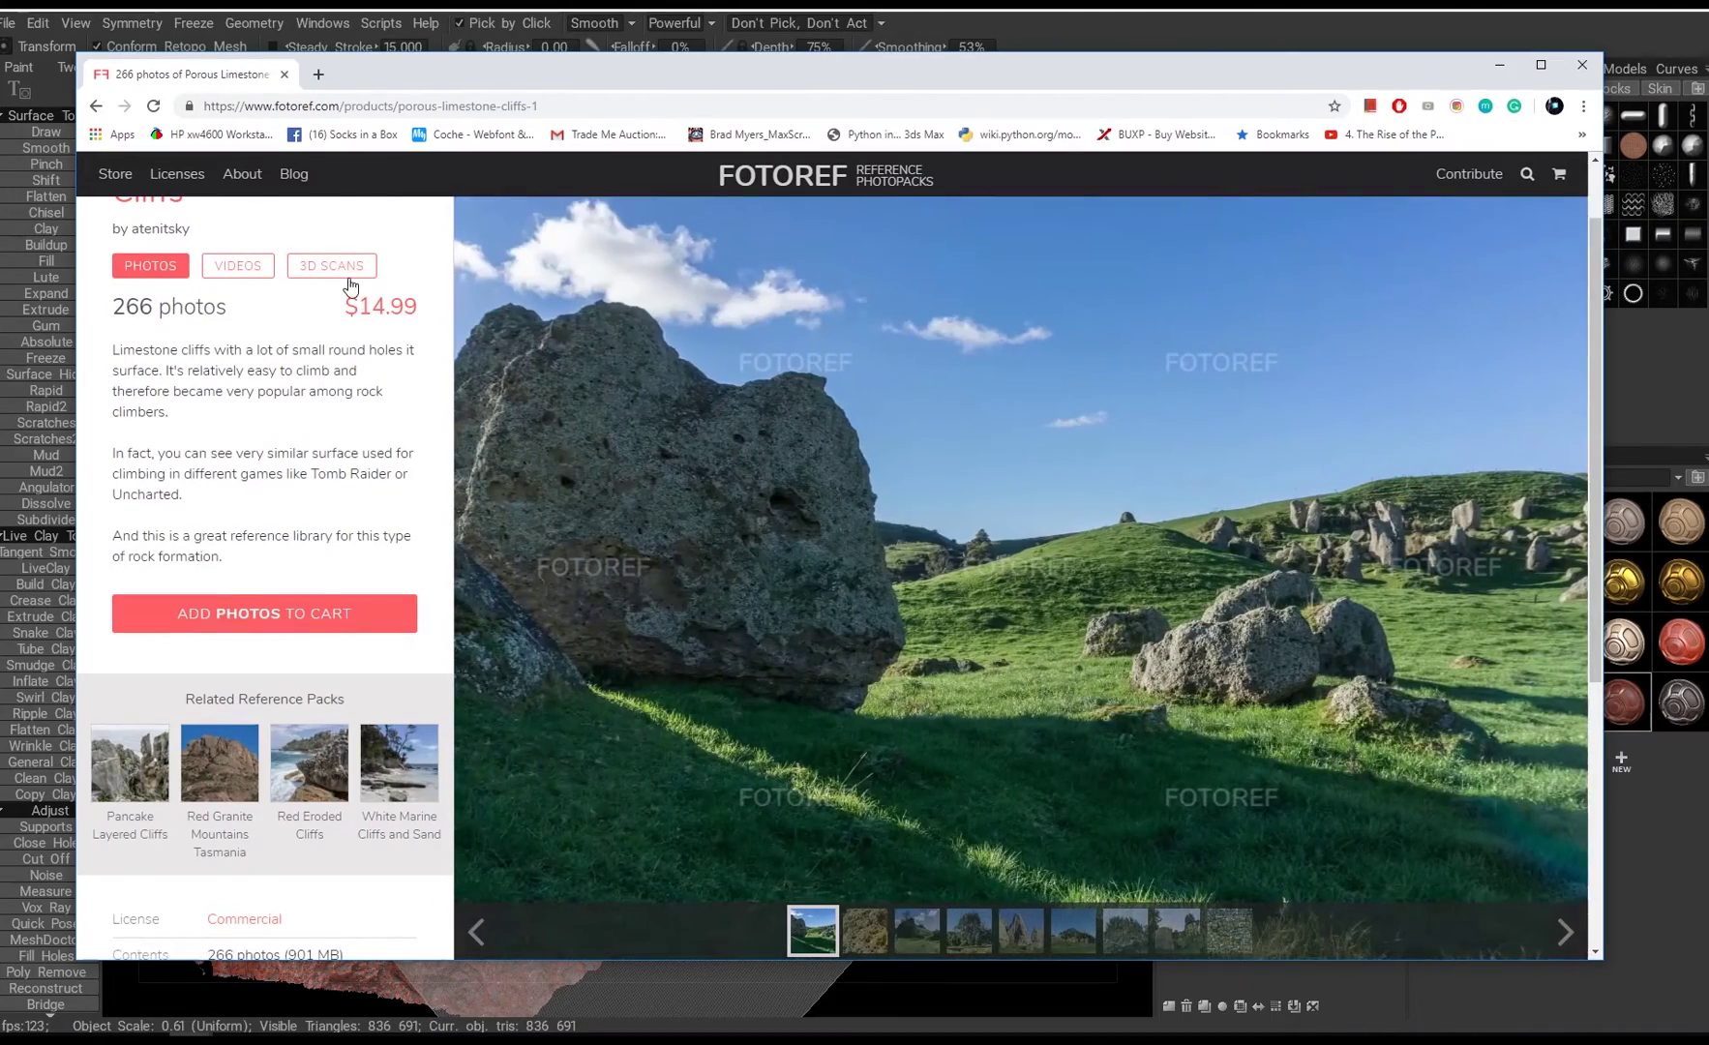
click(350, 267)
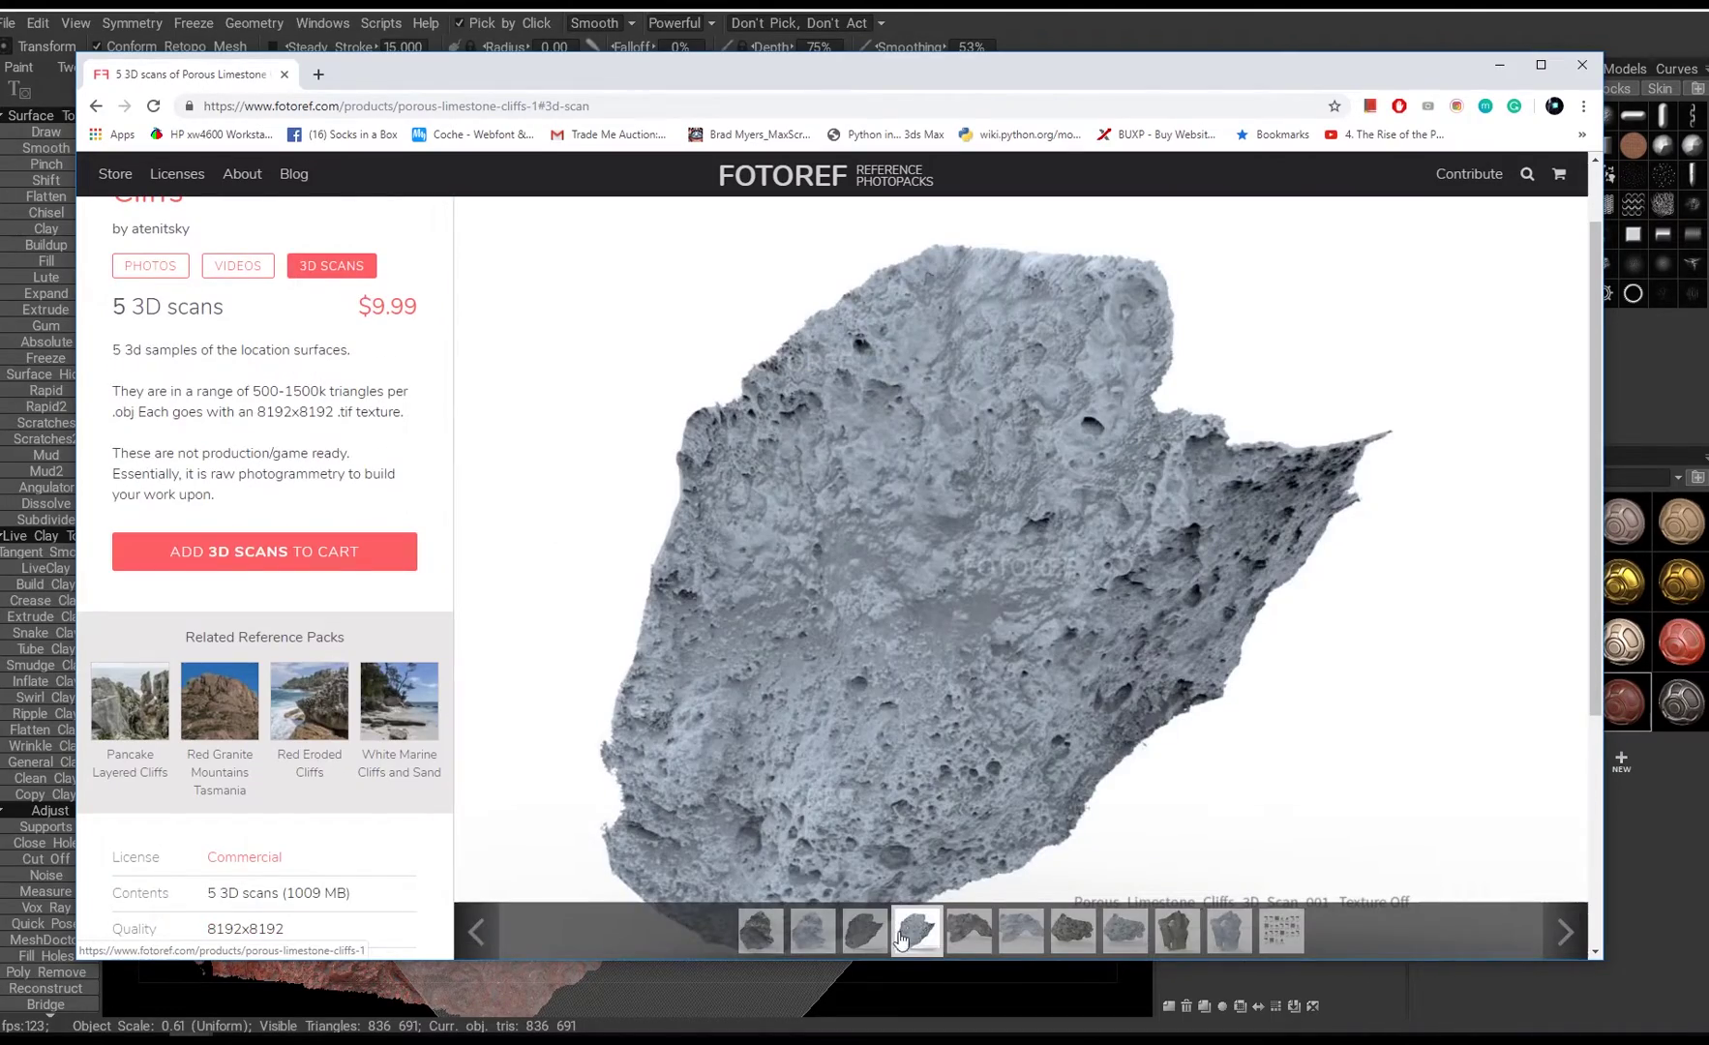
click(1093, 934)
click(1125, 931)
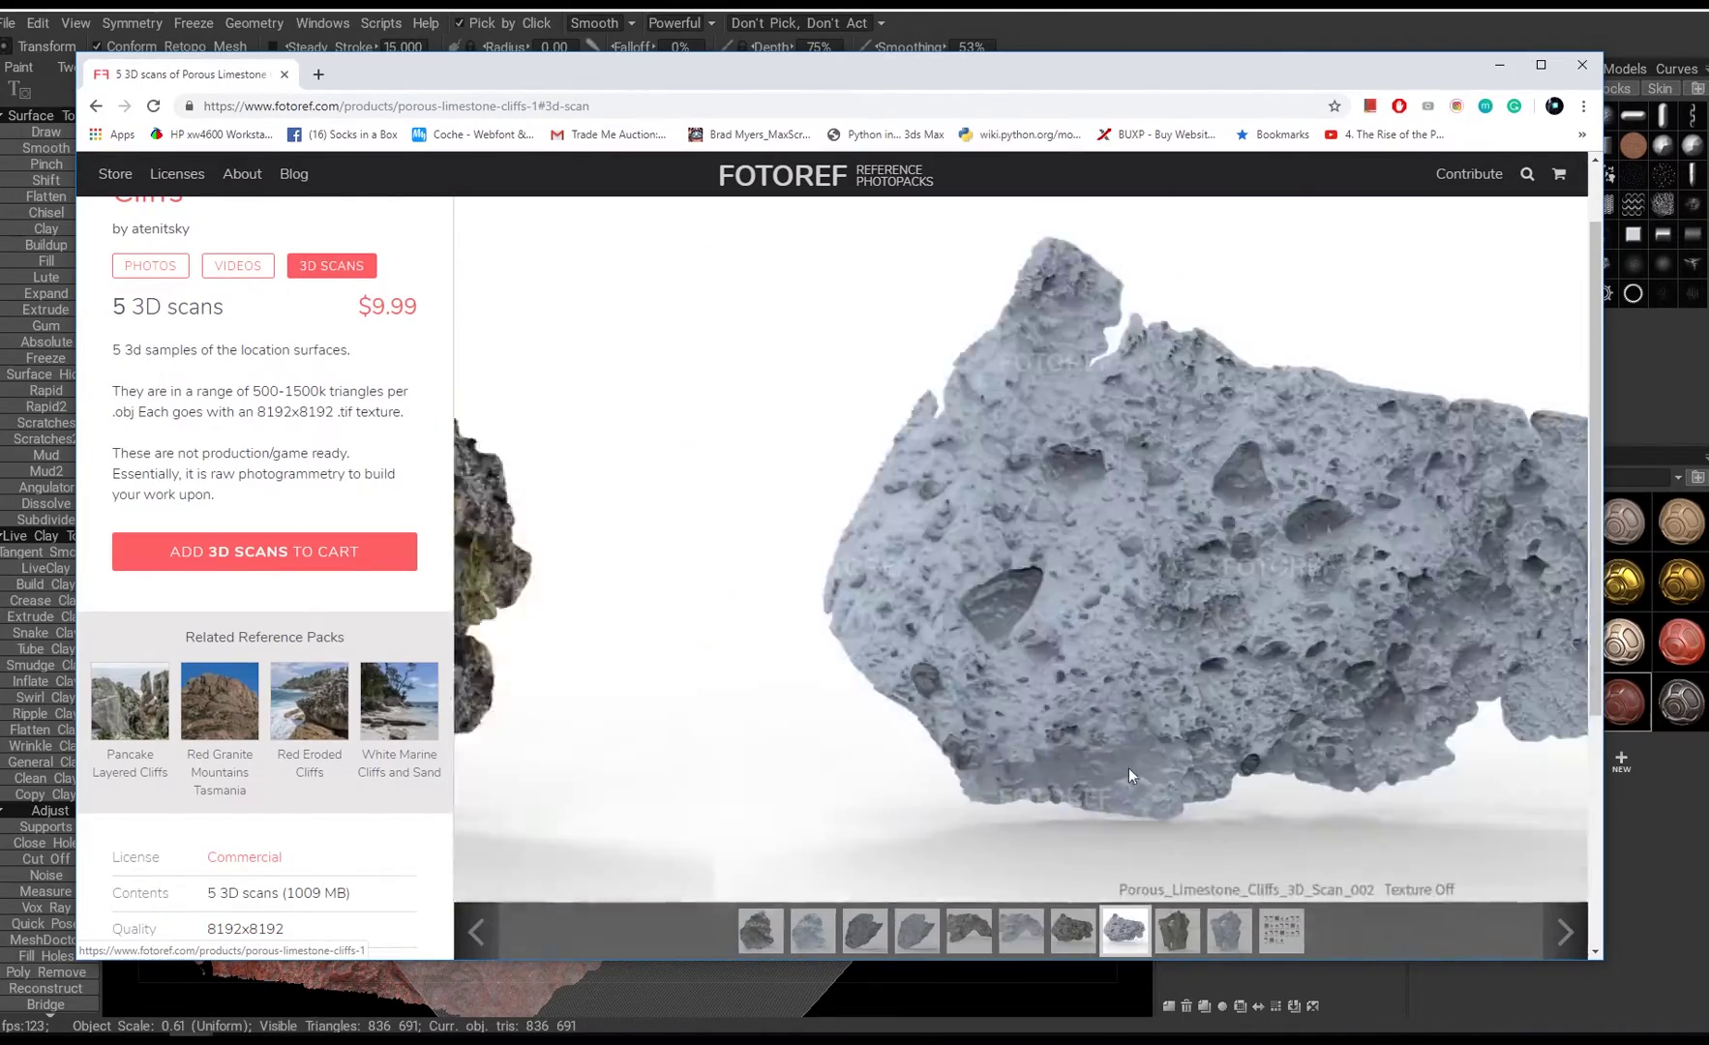
drag(798, 67, 842, 1044)
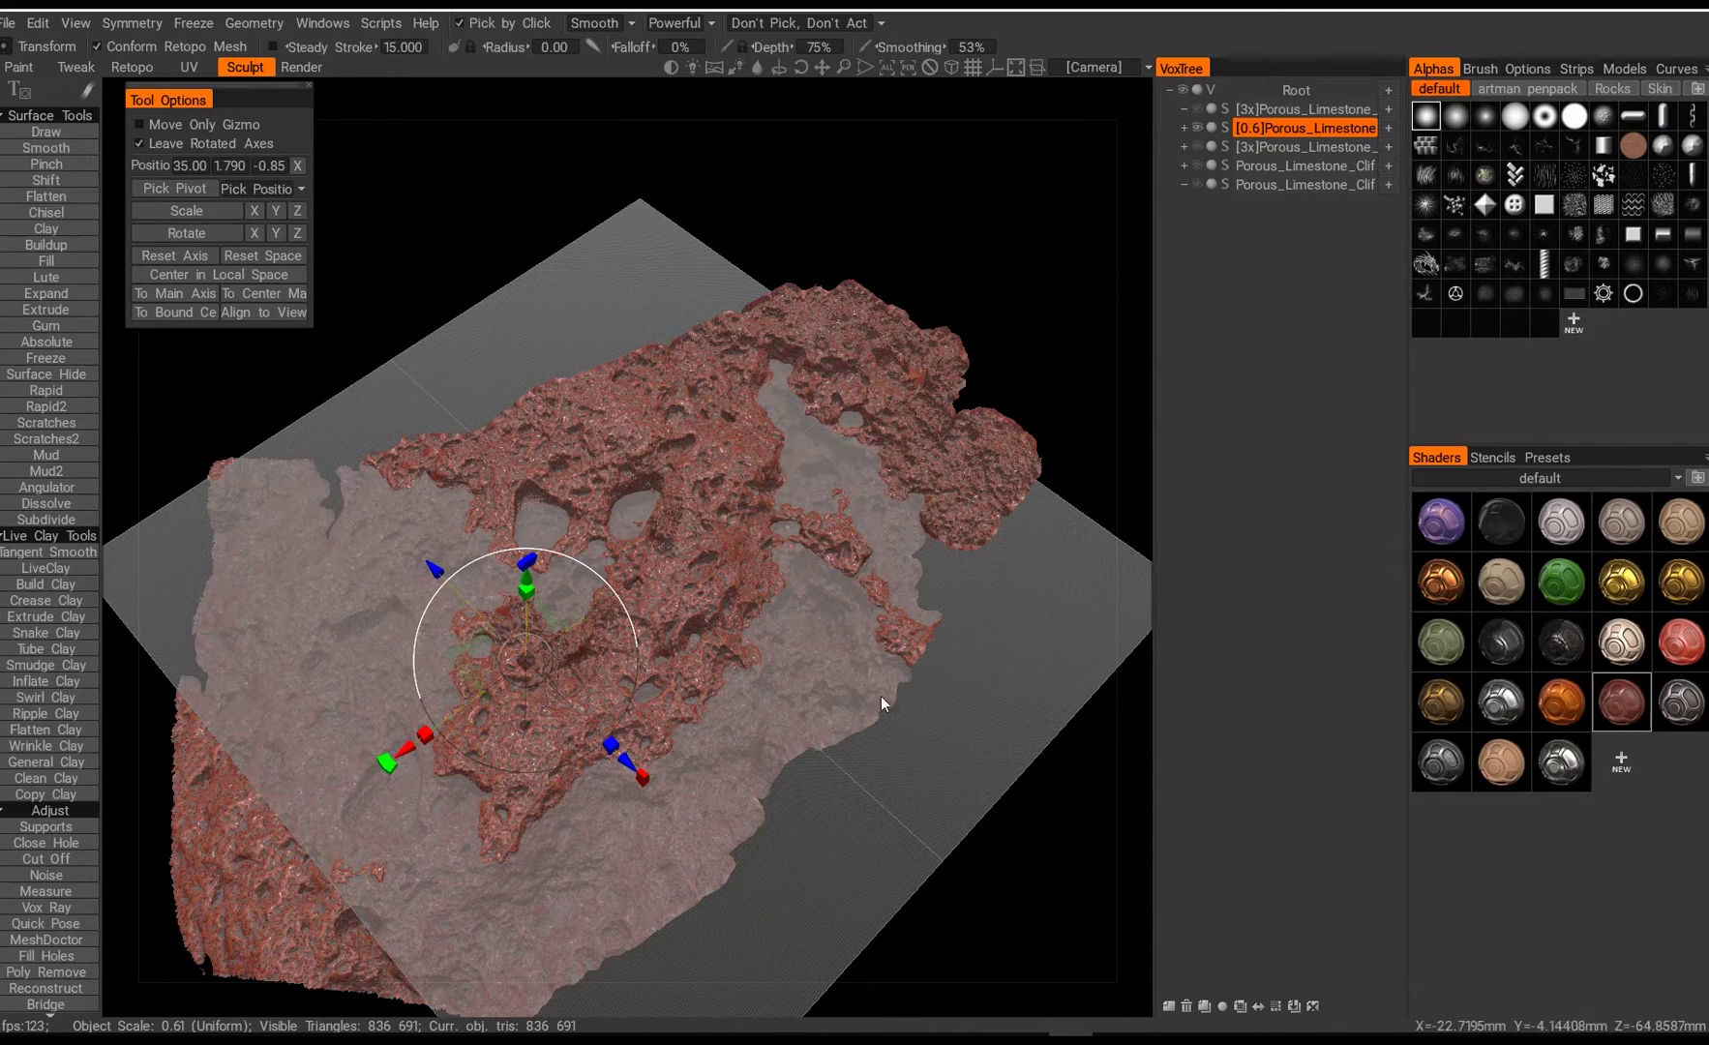
Step: Rotate the rock scan relative to the ground plane with the gizmo's rotation ring
middle_drag(881, 698, 992, 603)
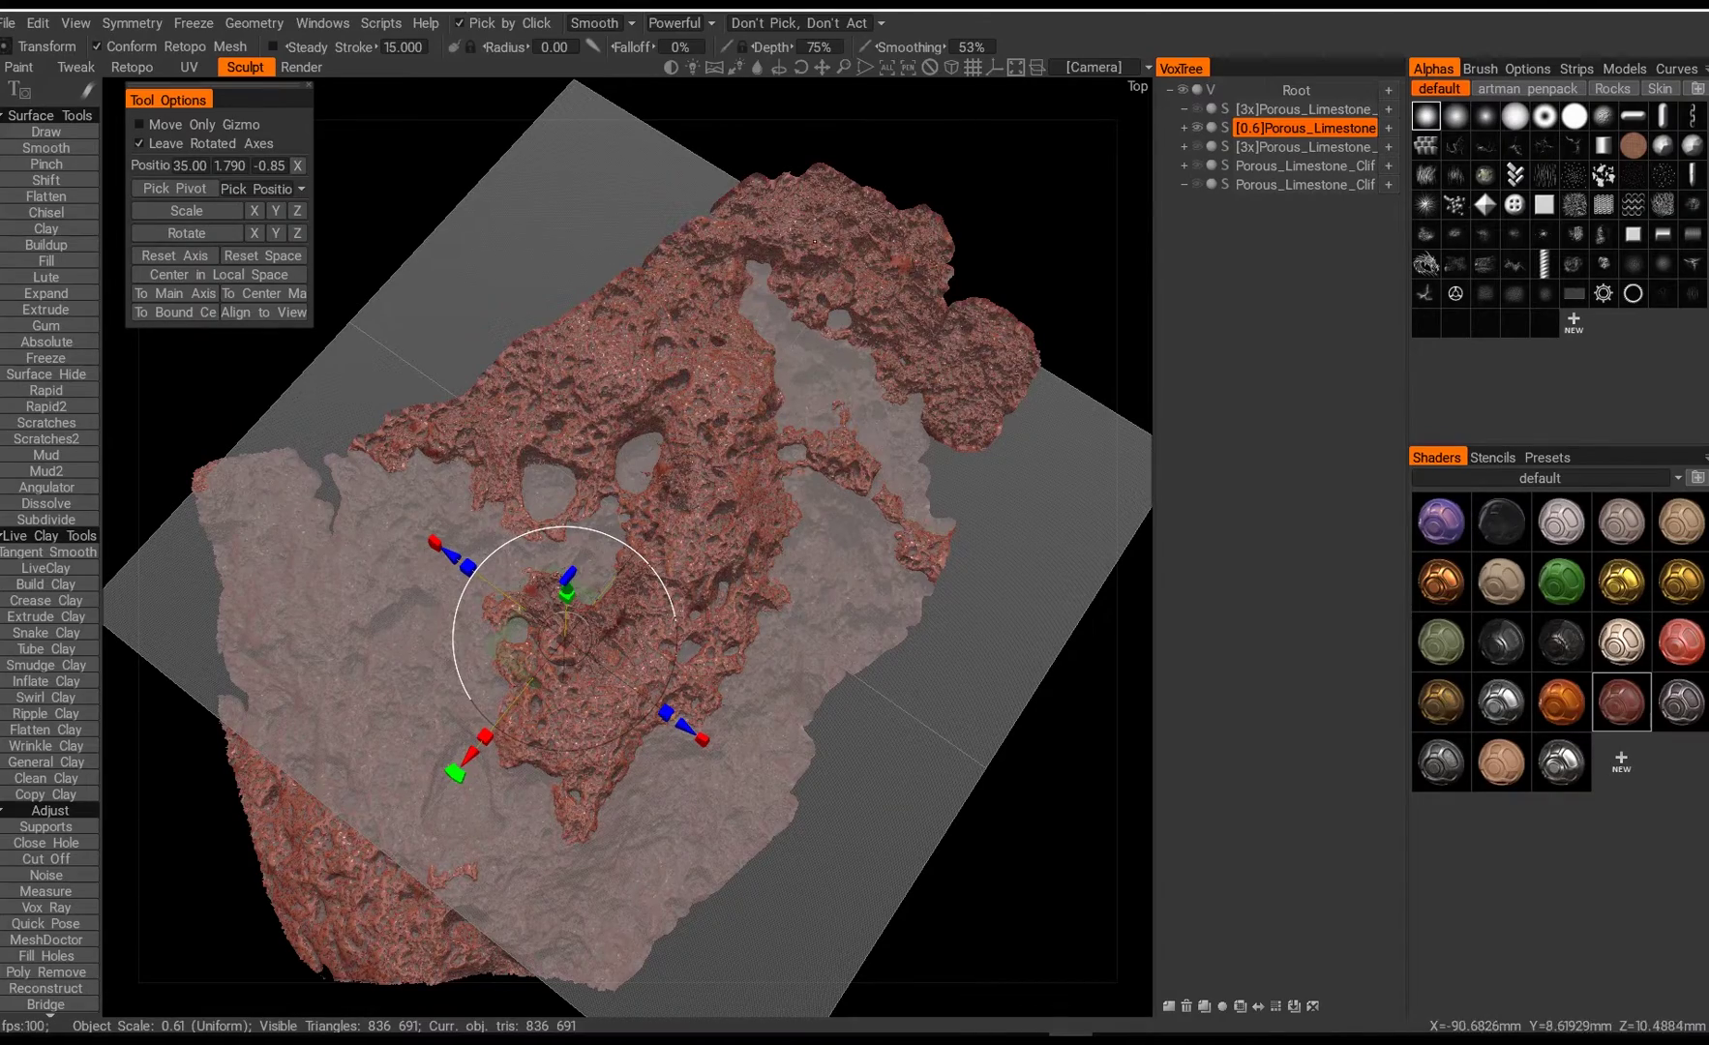
middle_drag(697, 542, 769, 620)
drag(758, 609, 805, 280)
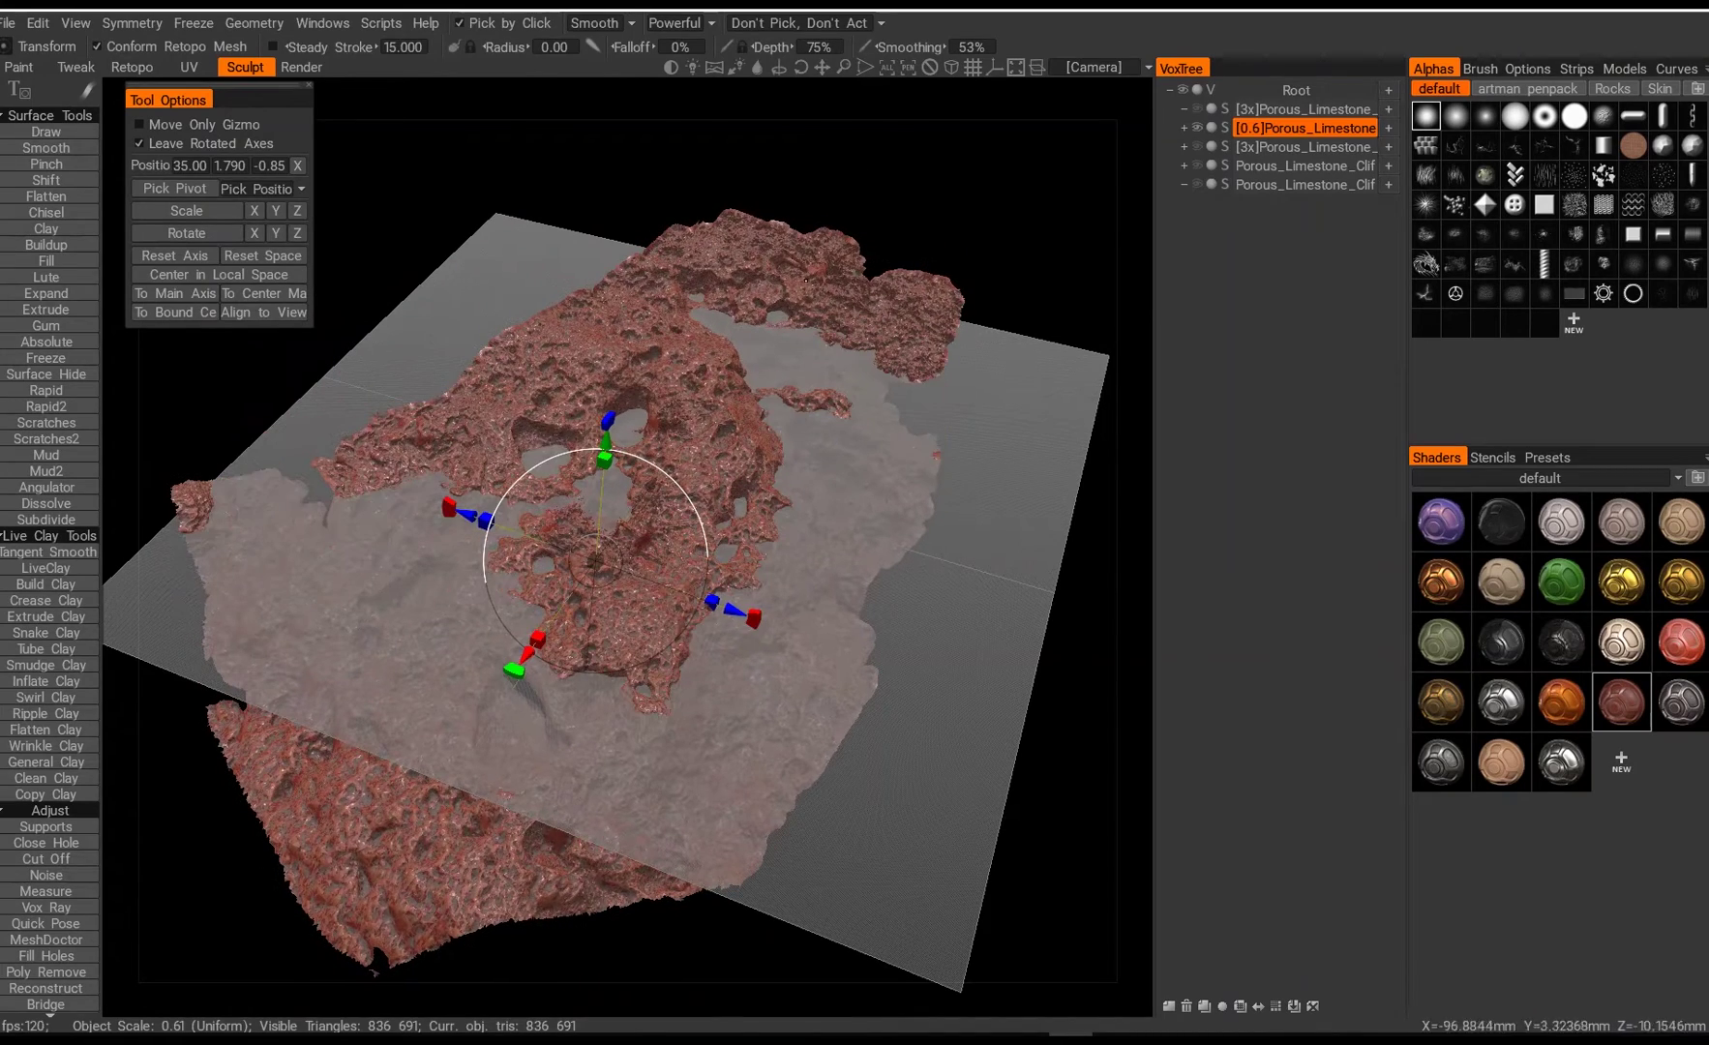
Step: Move the rock up along its Y axis to about 34.54, 4.580, -0.97
click(973, 67)
click(972, 67)
middle_drag(842, 305, 835, 336)
alt+drag(835, 337, 900, 341)
drag(572, 450, 733, 802)
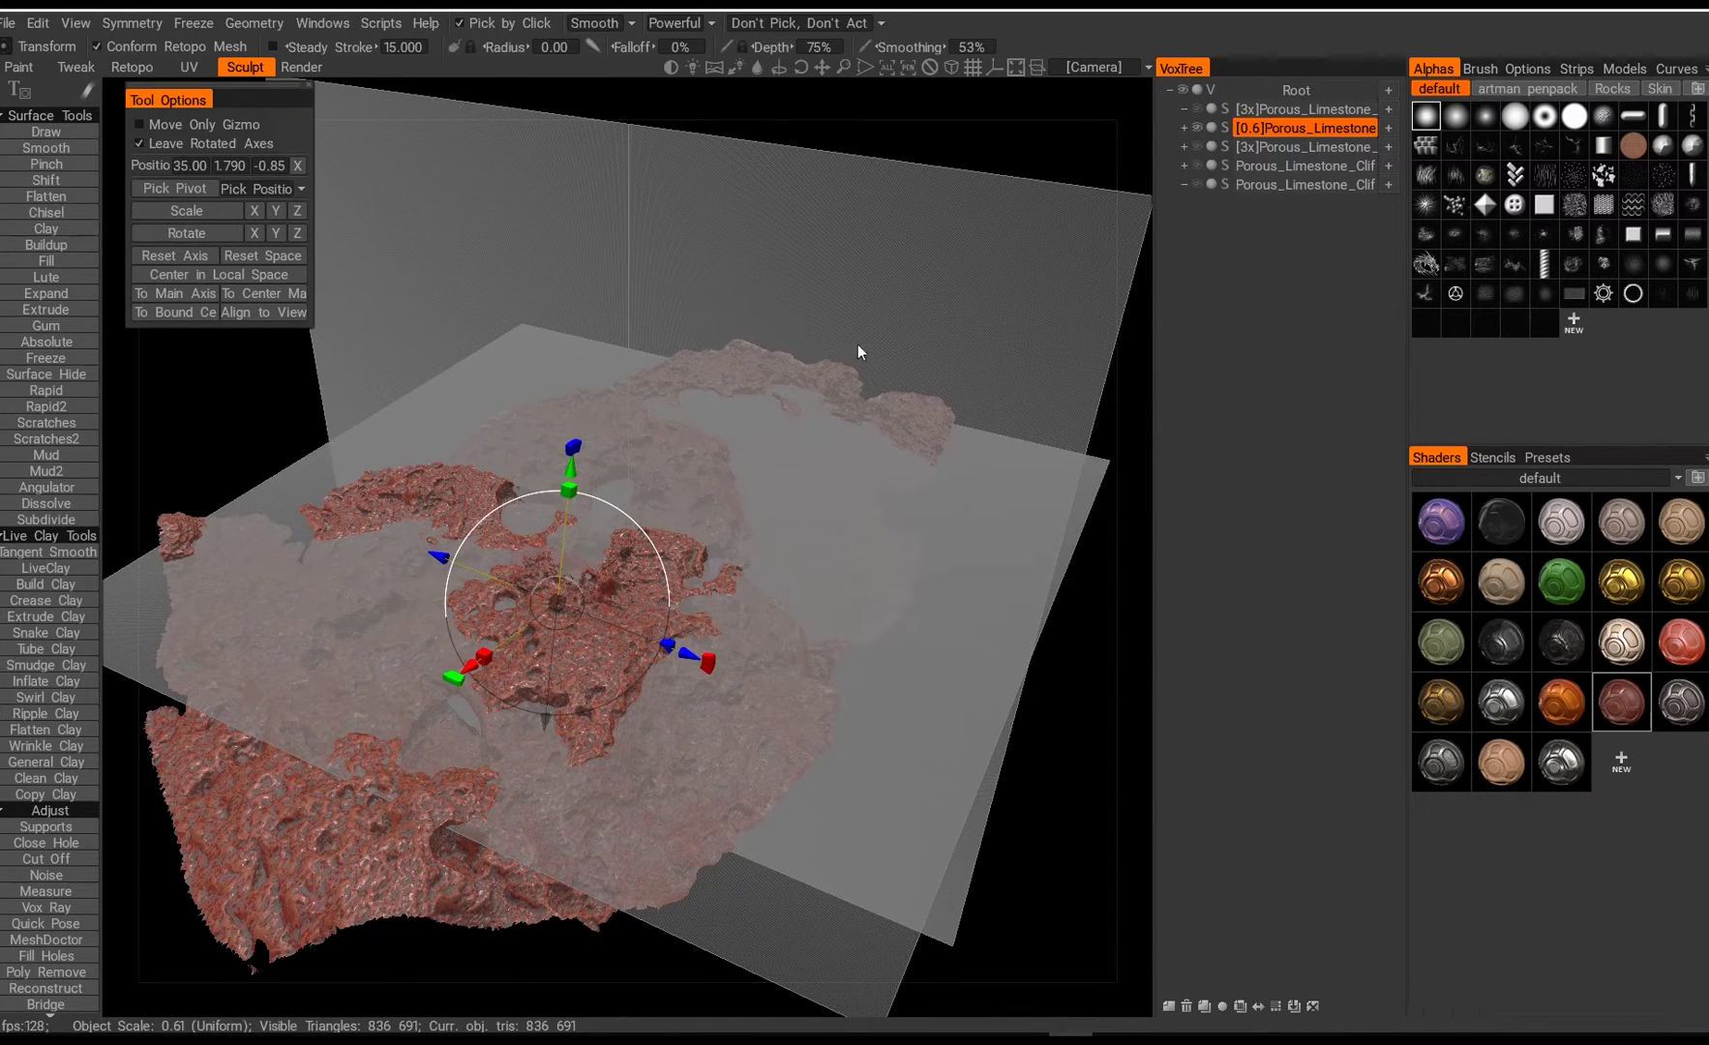
alt+drag(796, 440, 579, 474)
Step: Start Export Depth Along Y and set the Patch Size to 300
click(10, 24)
mouse_move(124, 312)
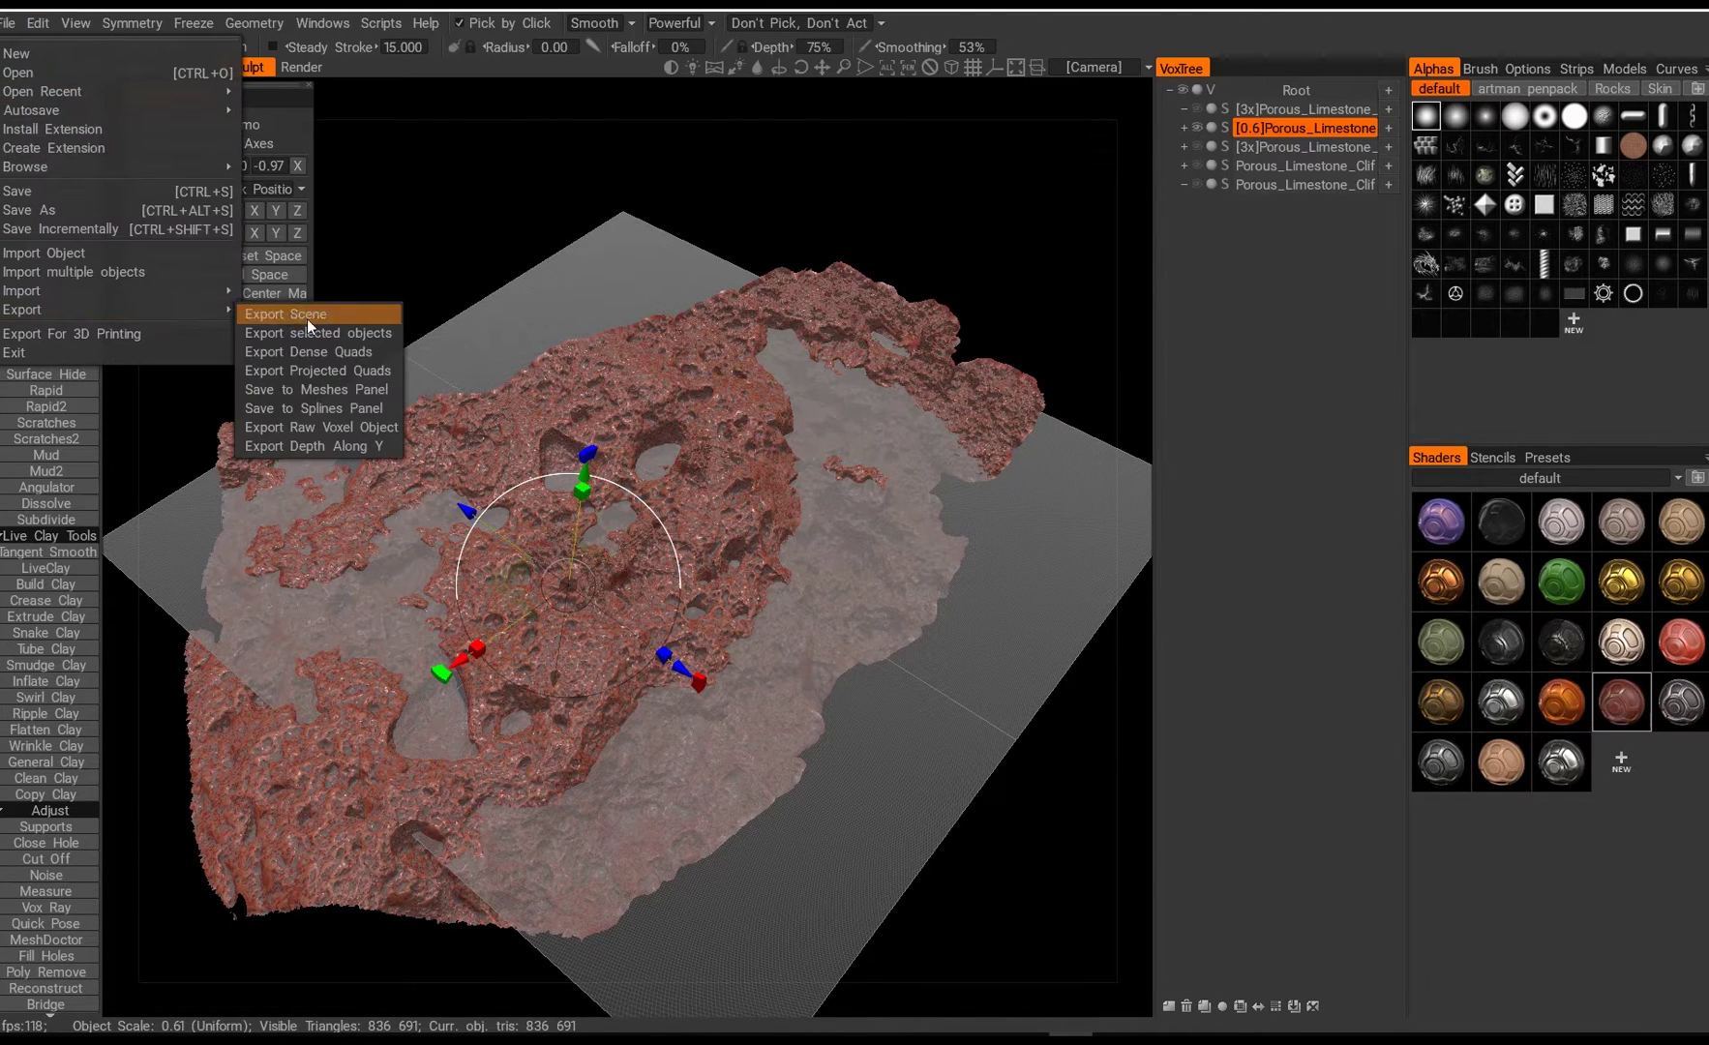
click(323, 446)
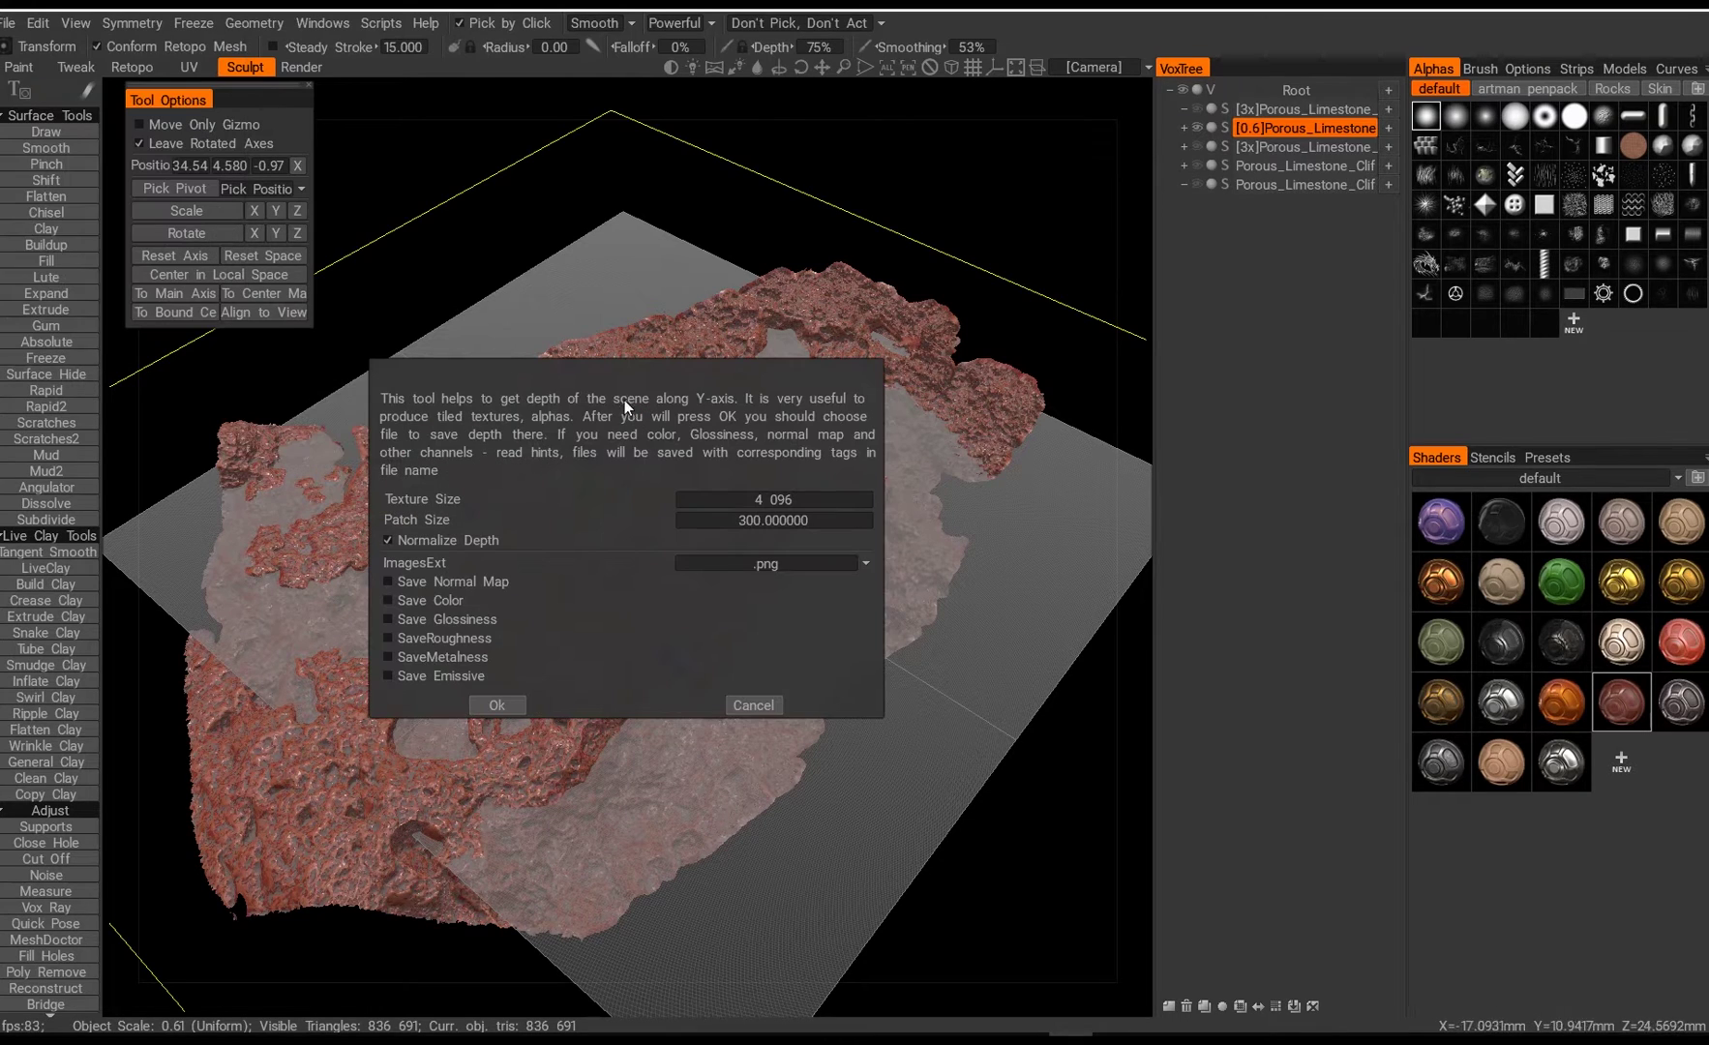
drag(609, 376, 1066, 313)
click(1240, 461)
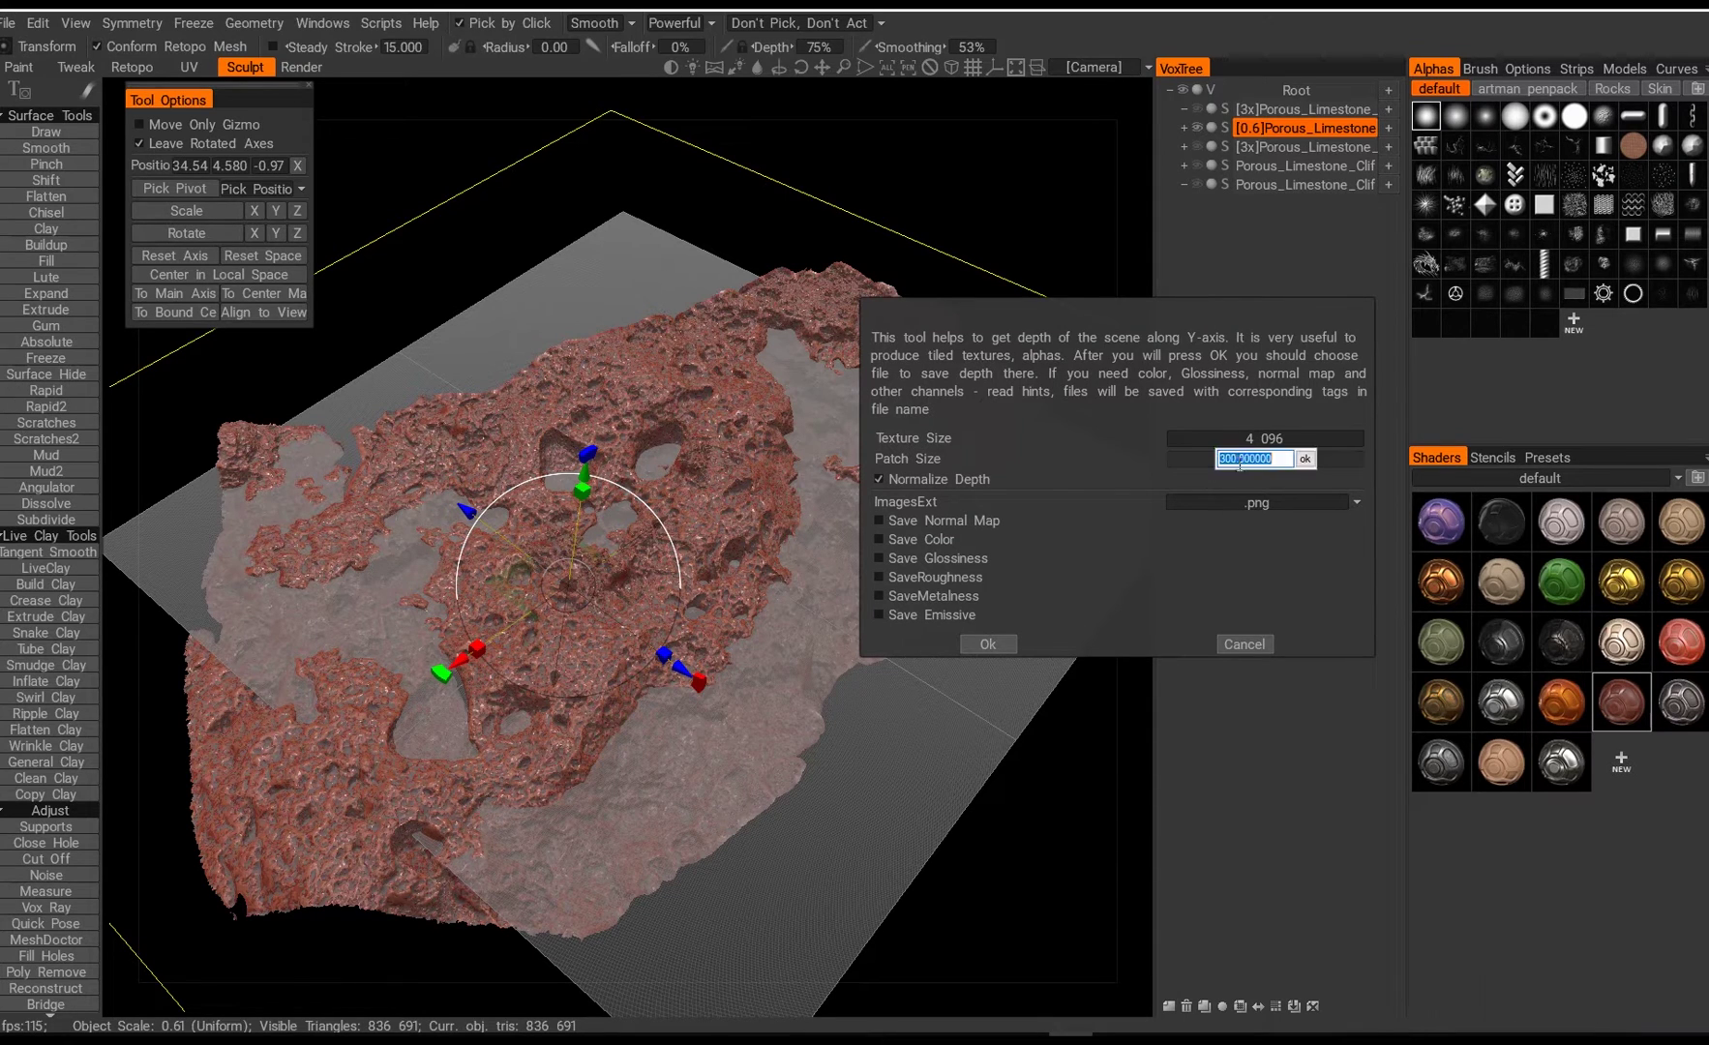
click(1303, 458)
click(1250, 463)
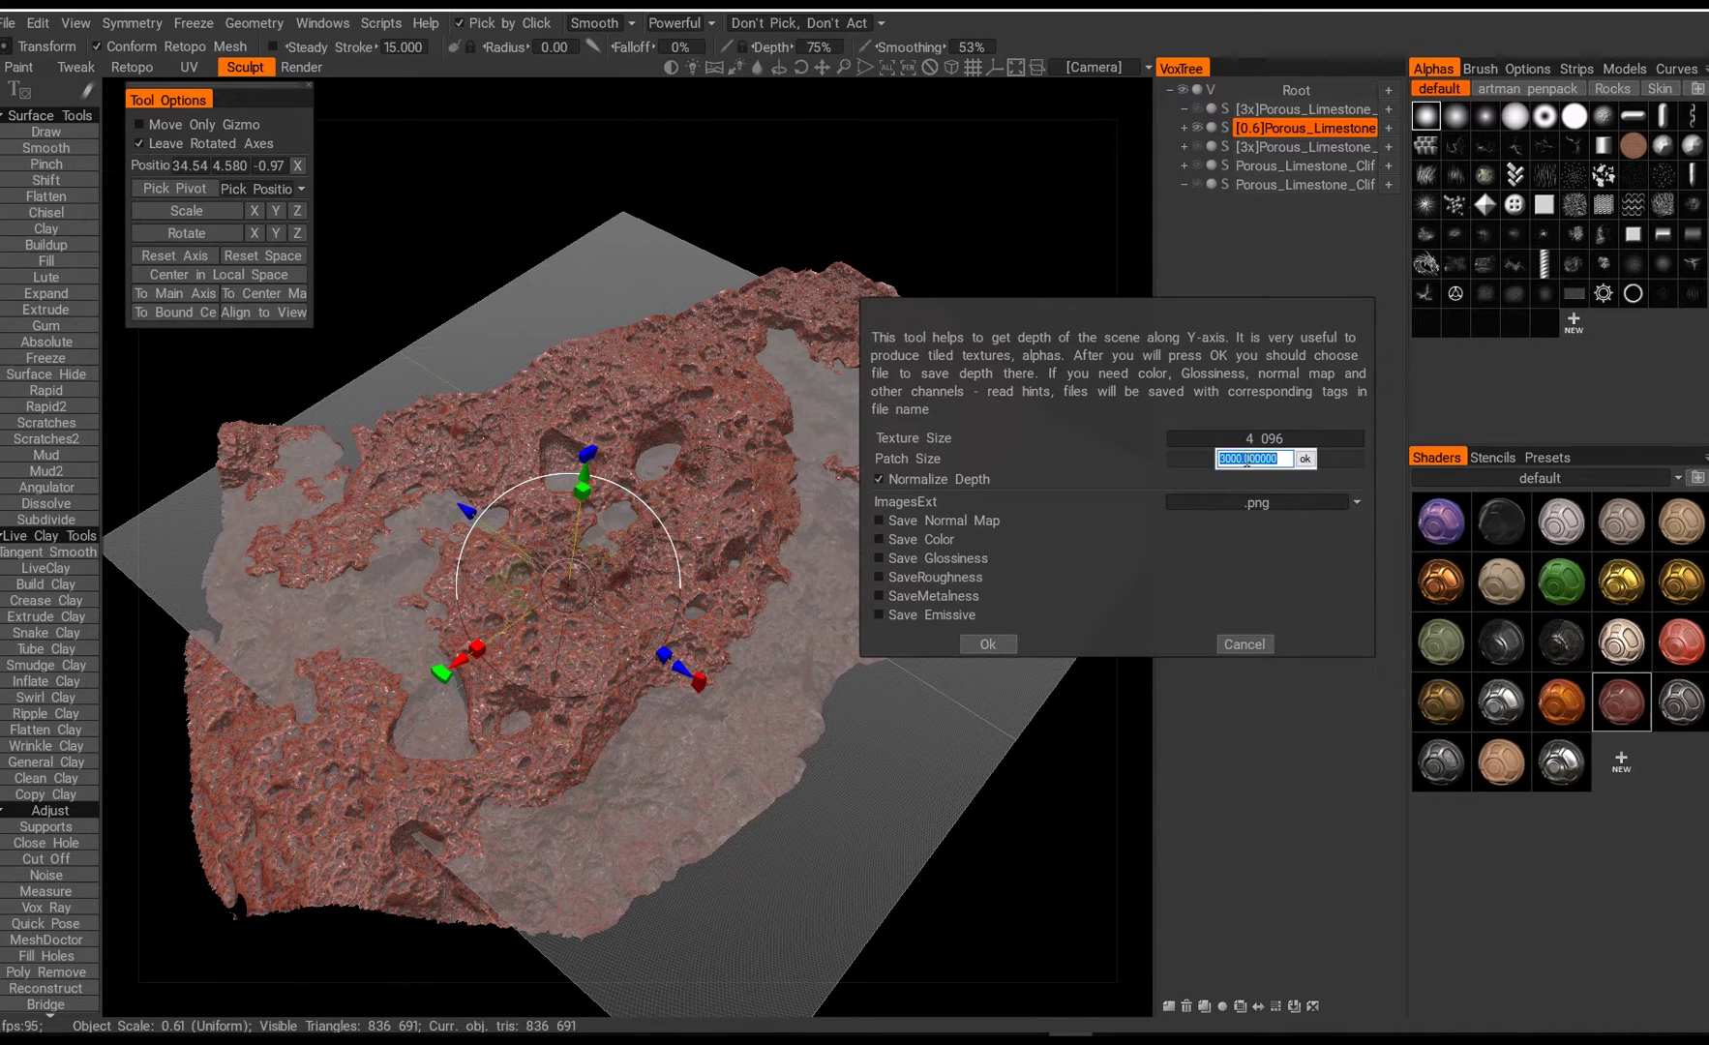
click(1304, 460)
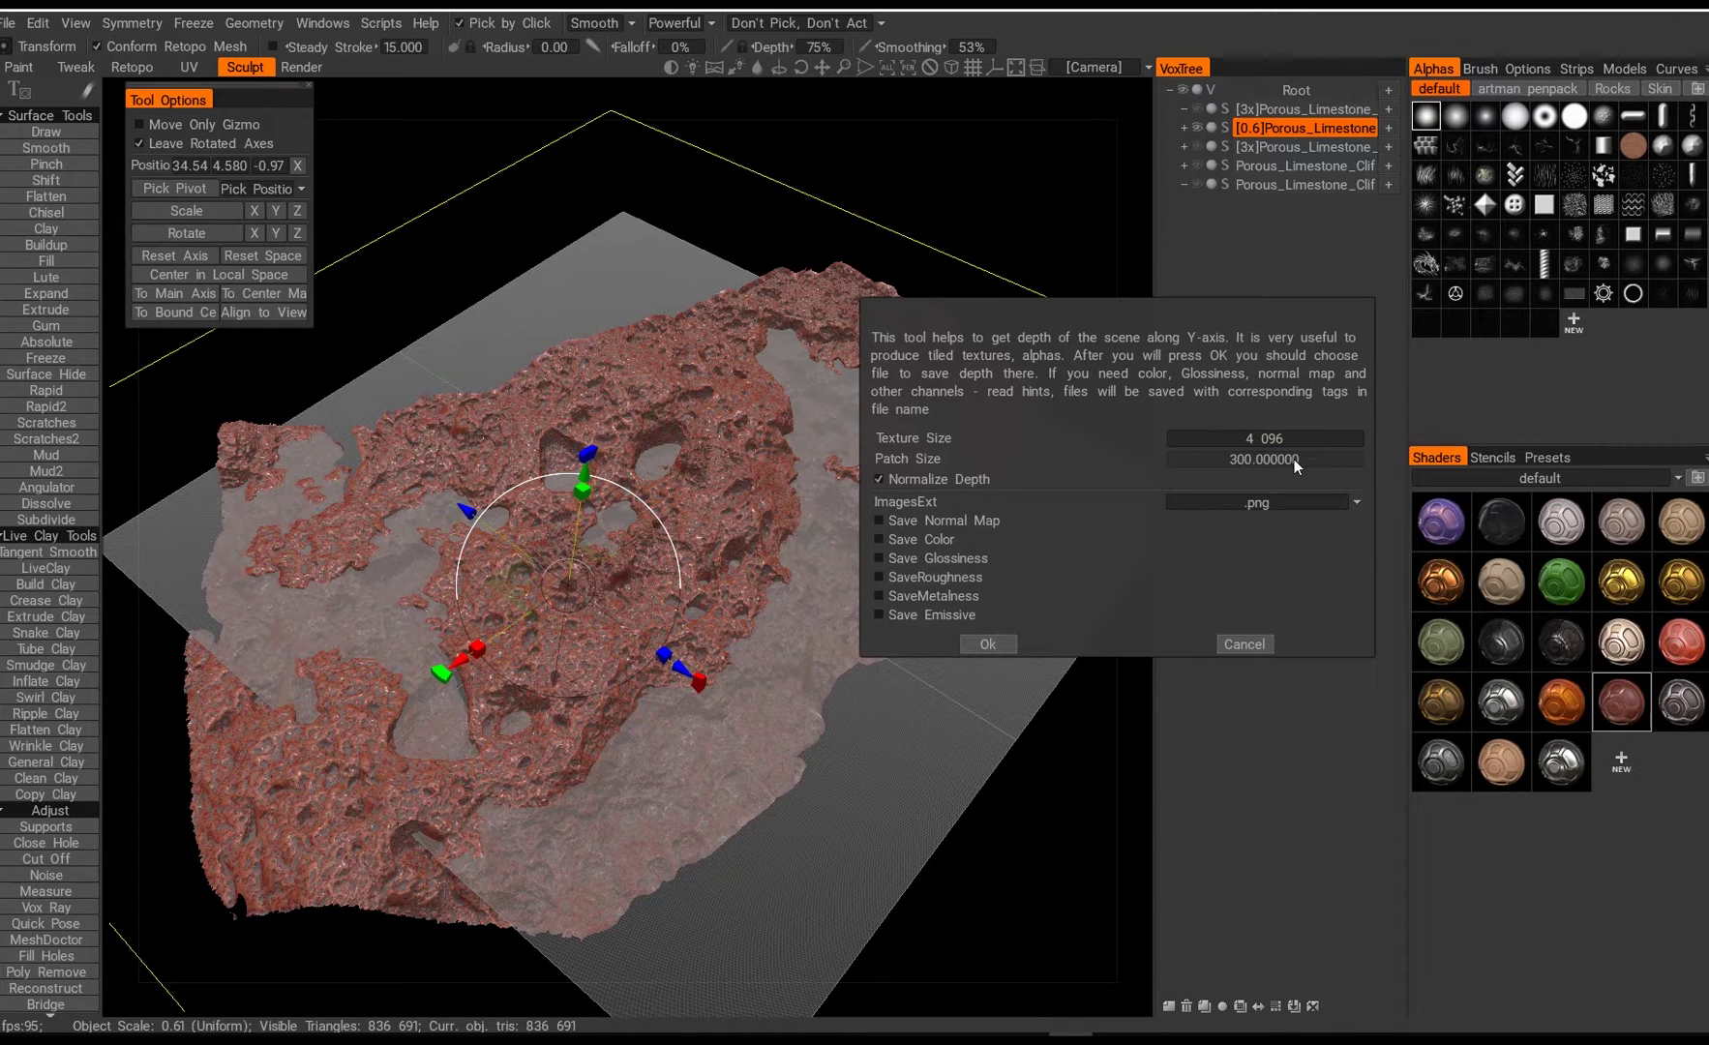
Step: Keep Normalize Depth on, set Texture Size to 8128, and run the export
click(880, 479)
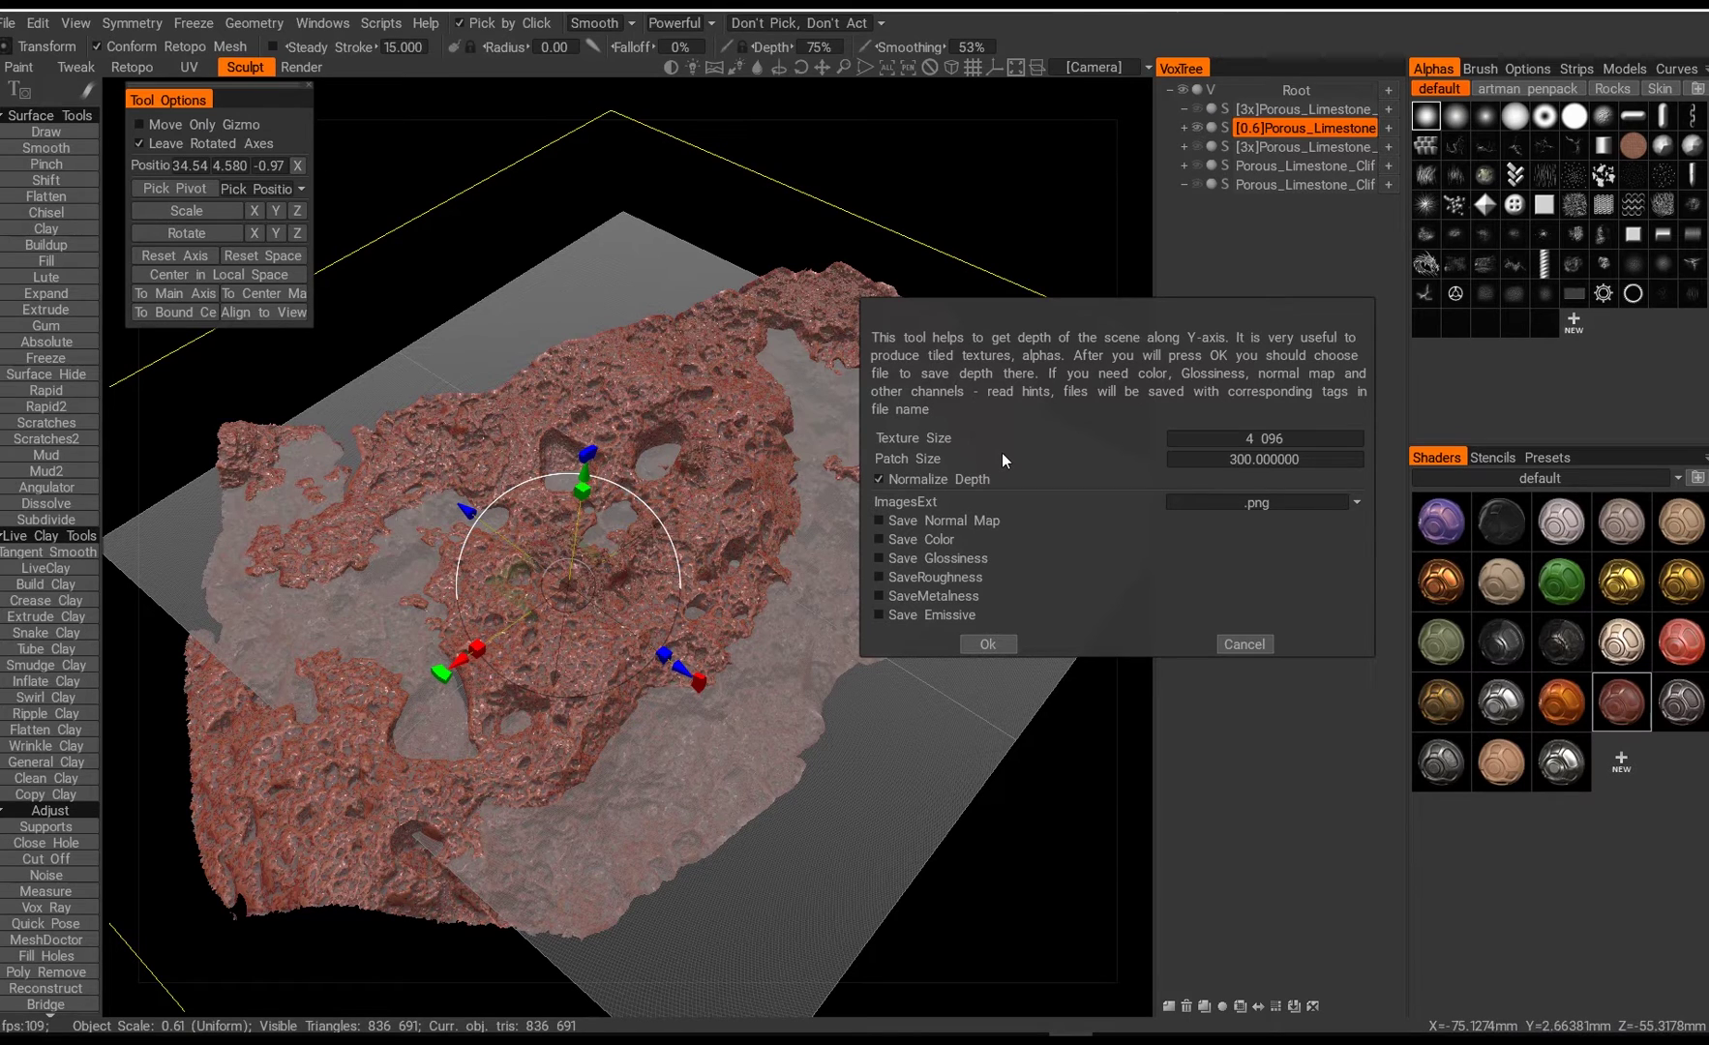
click(1263, 441)
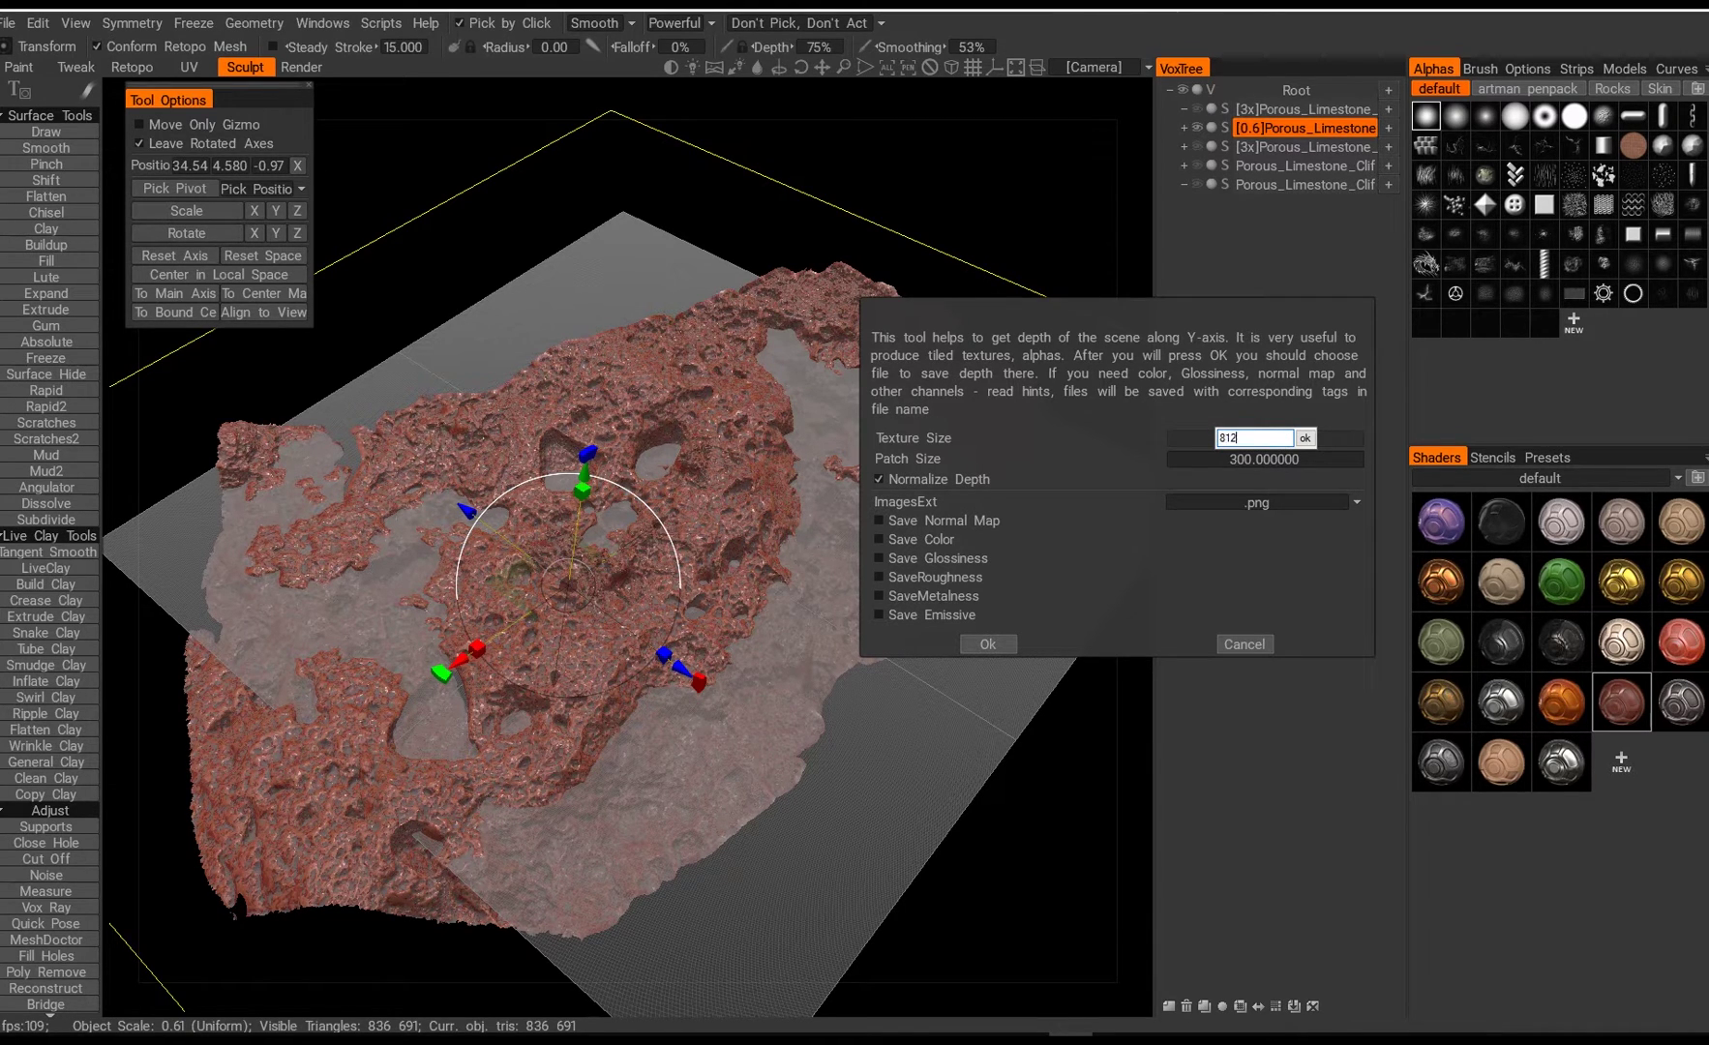
click(1306, 441)
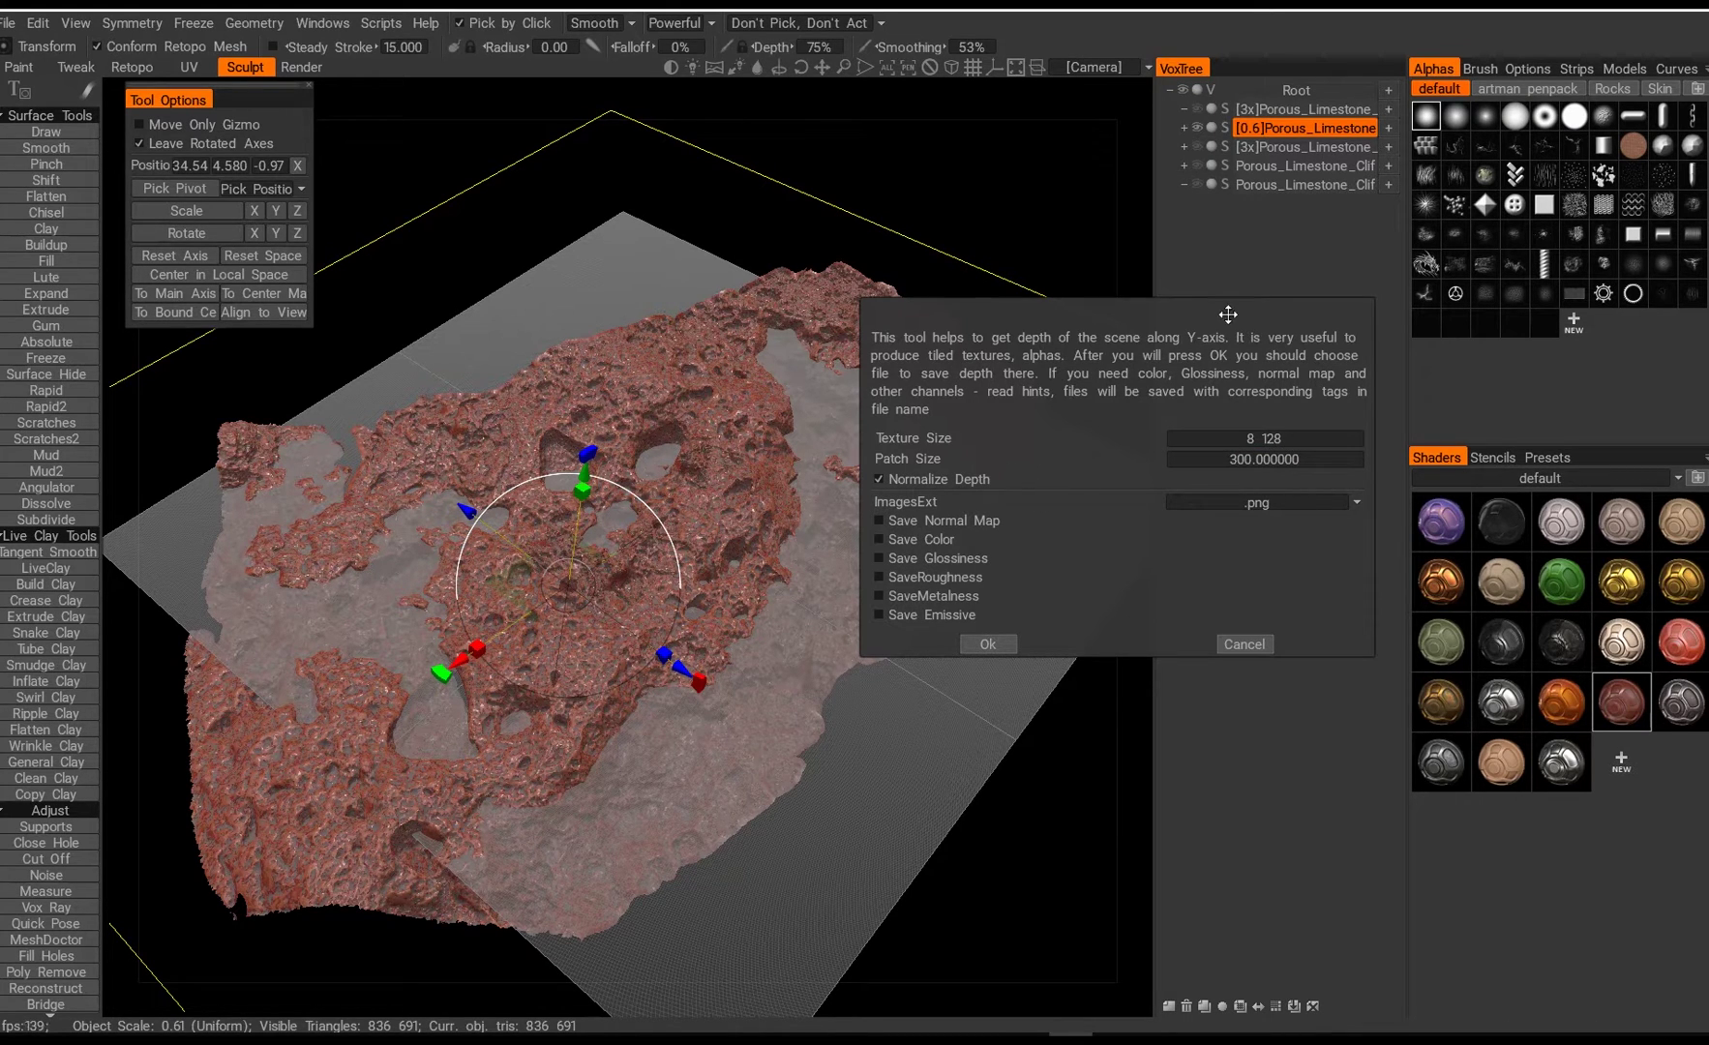
drag(1228, 315, 1149, 321)
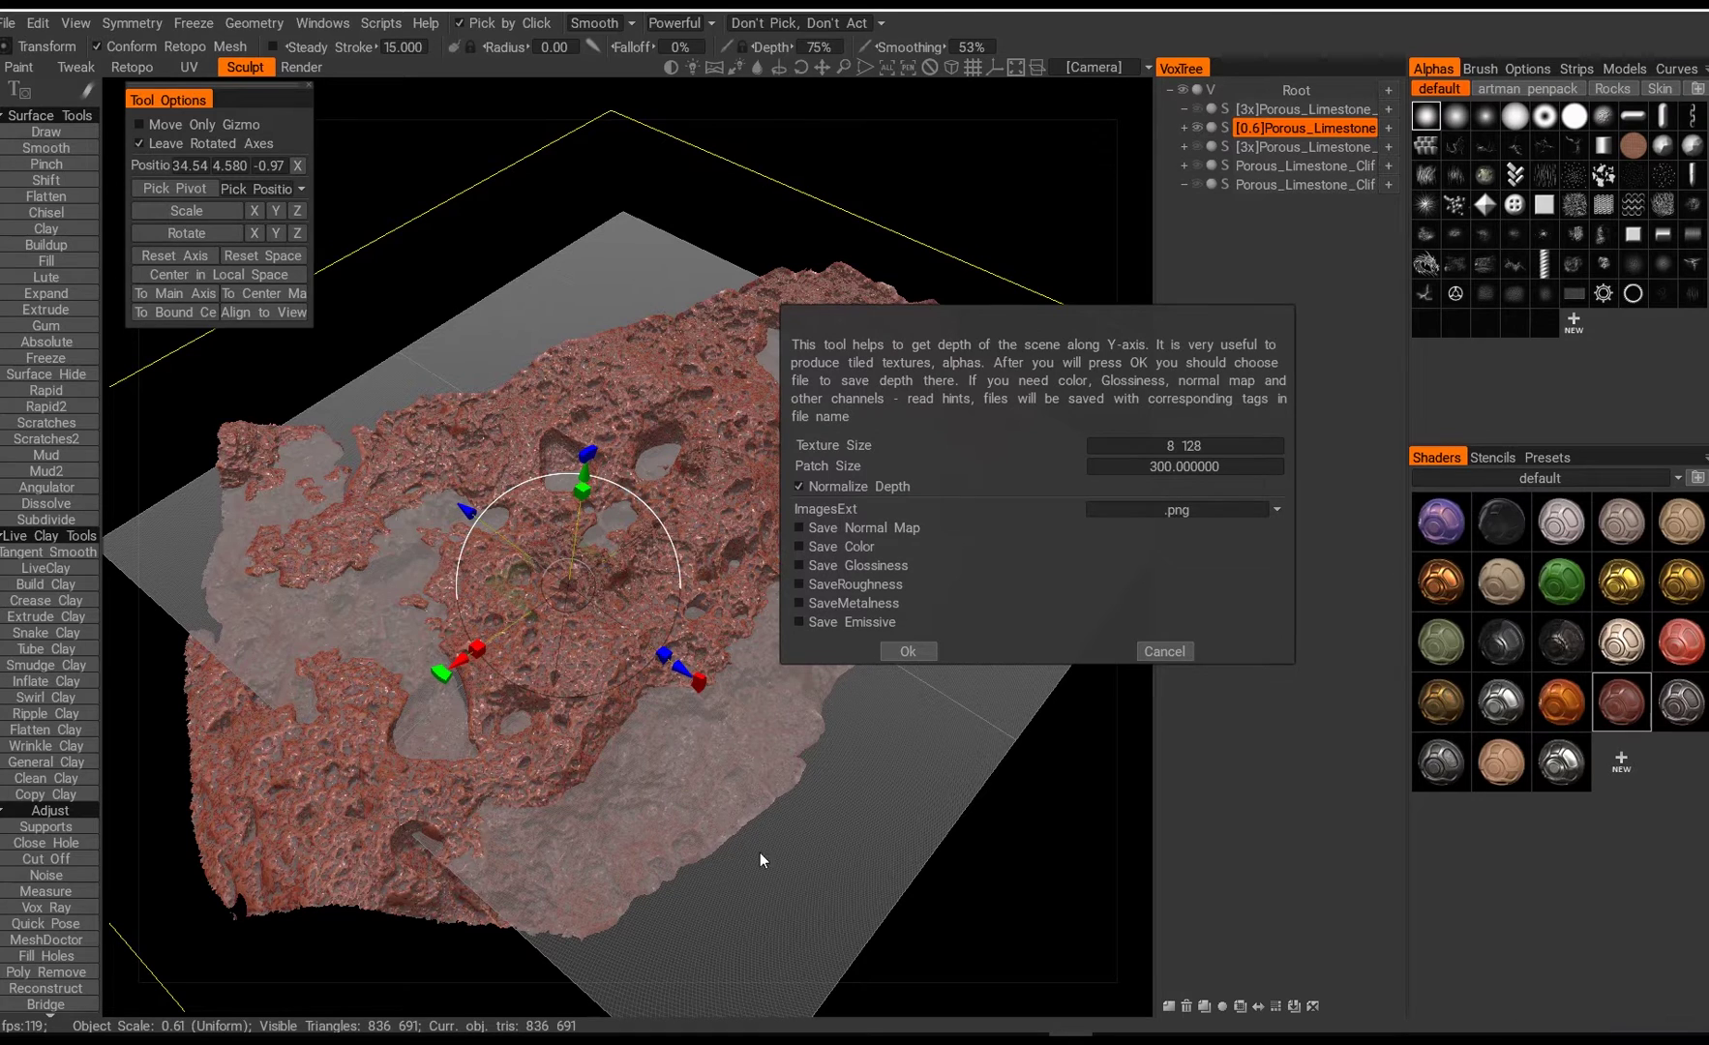
click(908, 651)
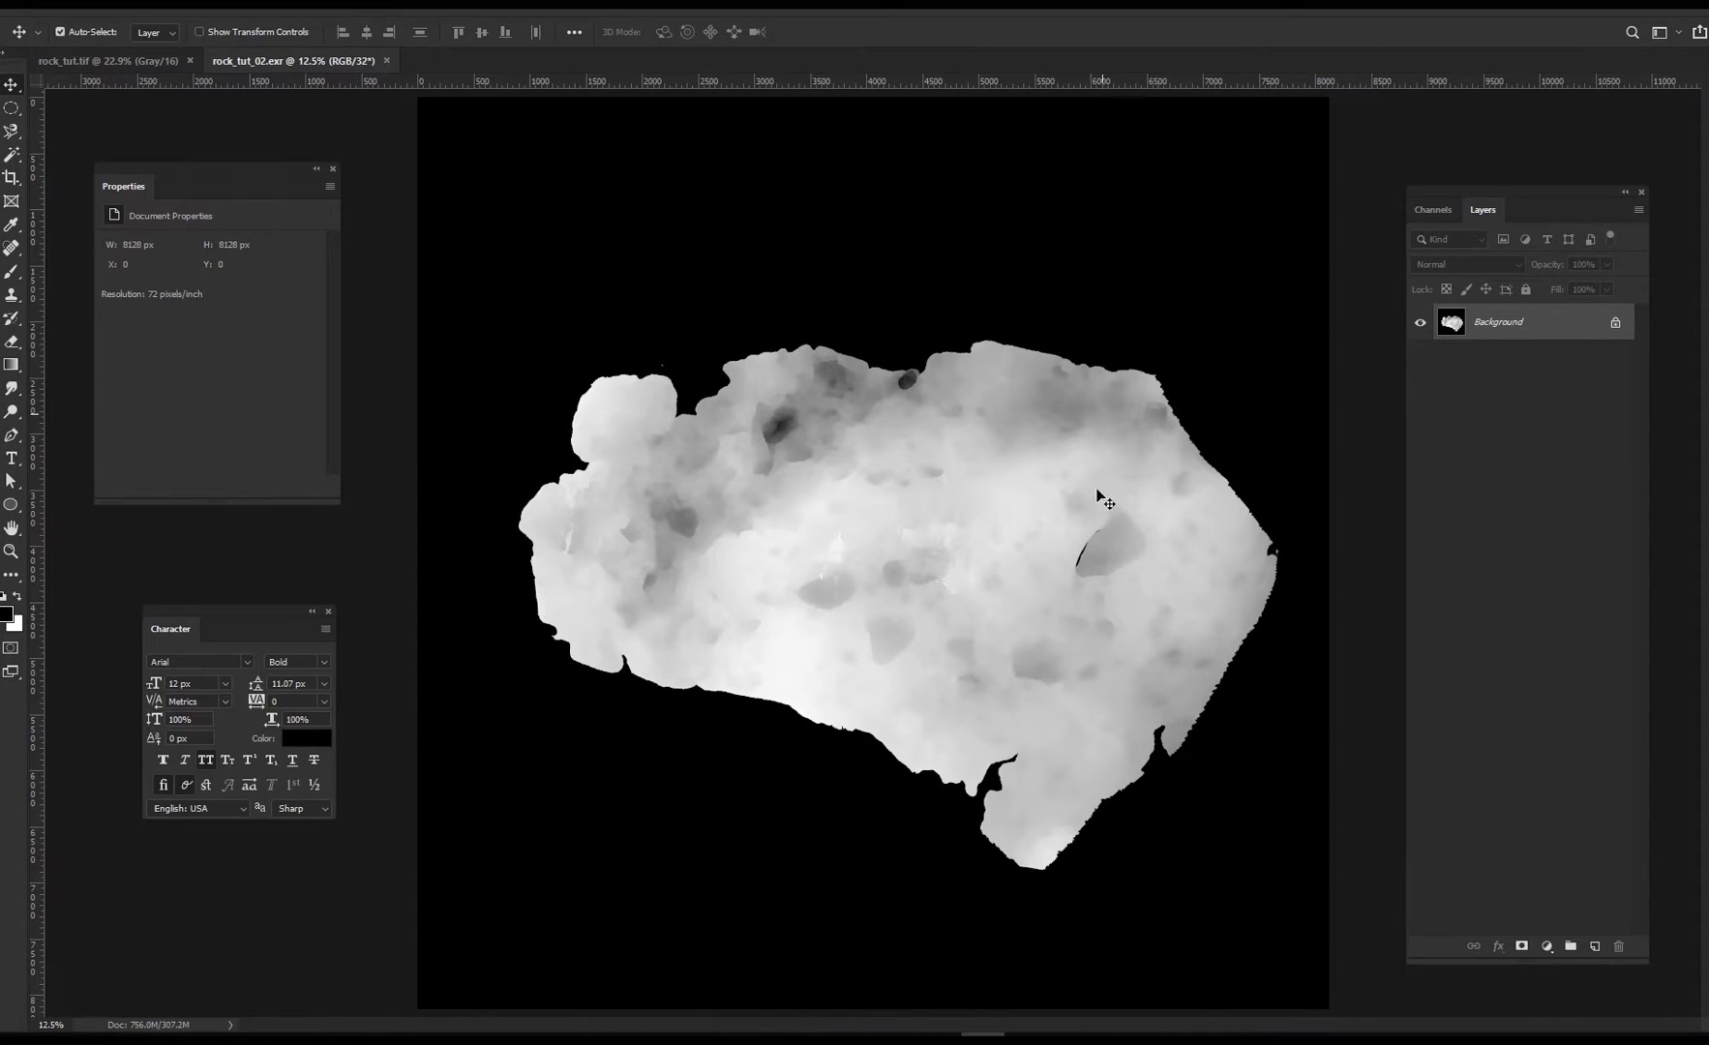
Step: Apply an Exposure adjustment with exposure -0.55, offset -0.1166 and gamma 0.68
click(111, 10)
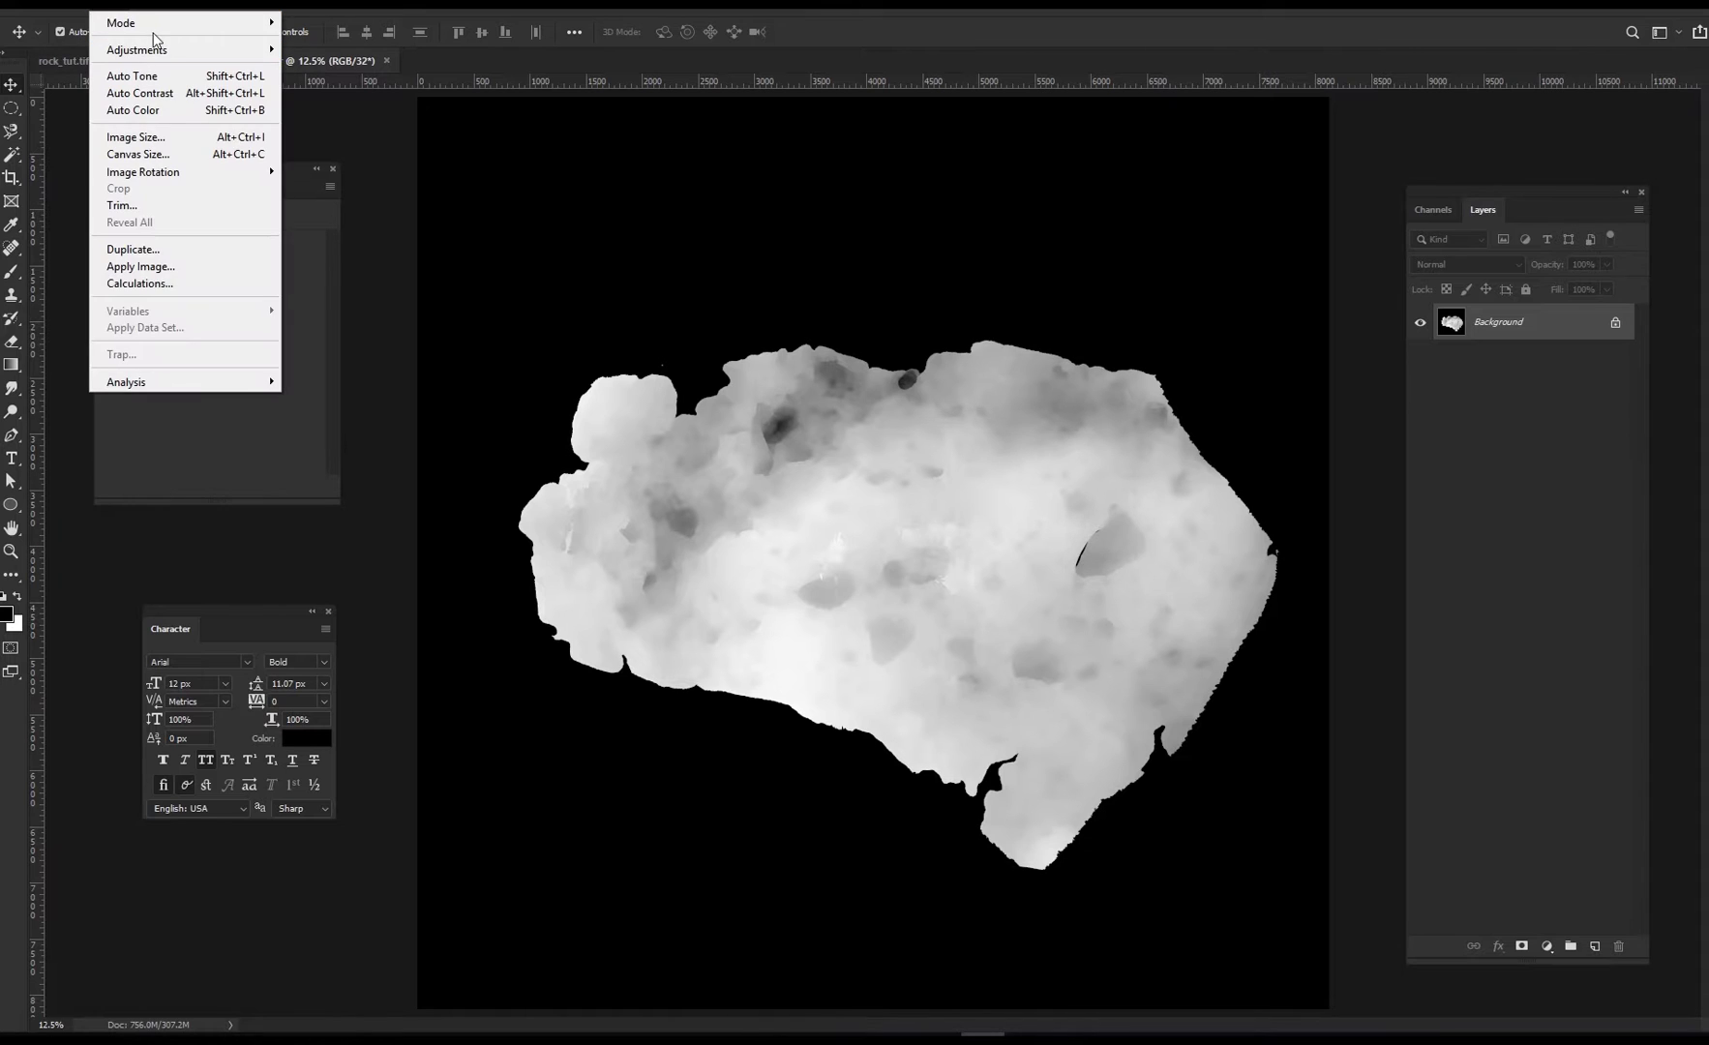
mouse_move(177, 60)
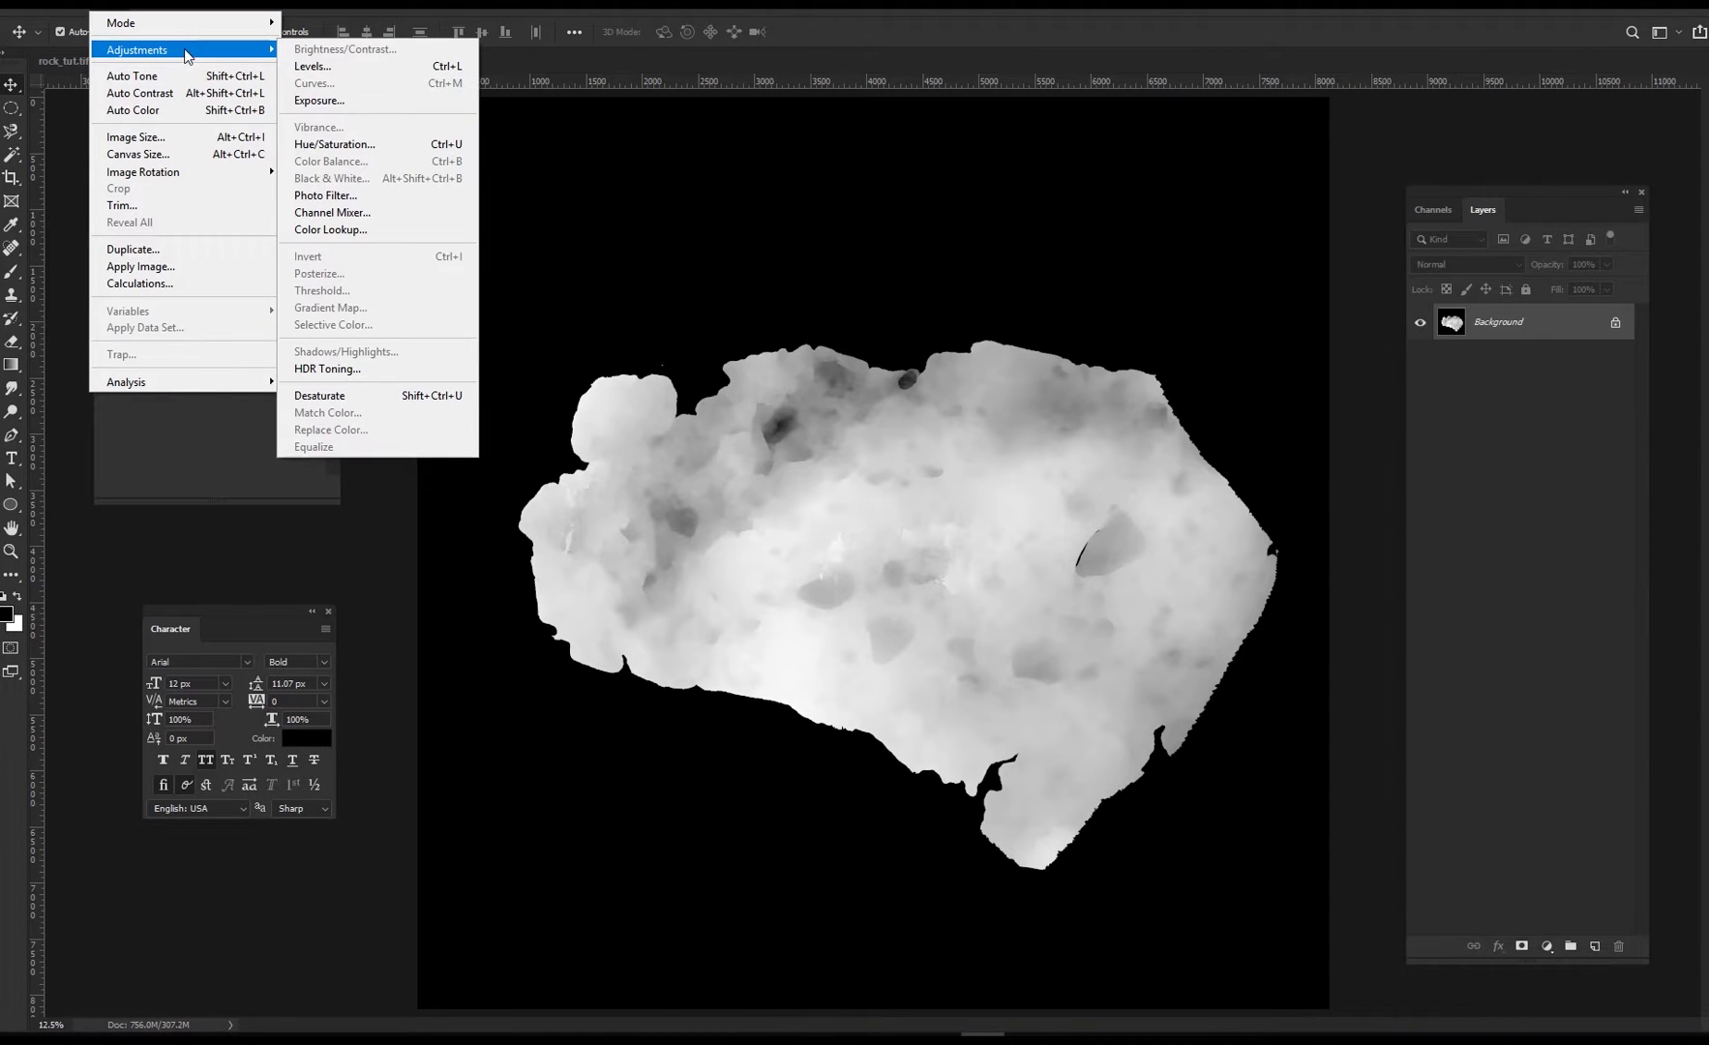
click(319, 100)
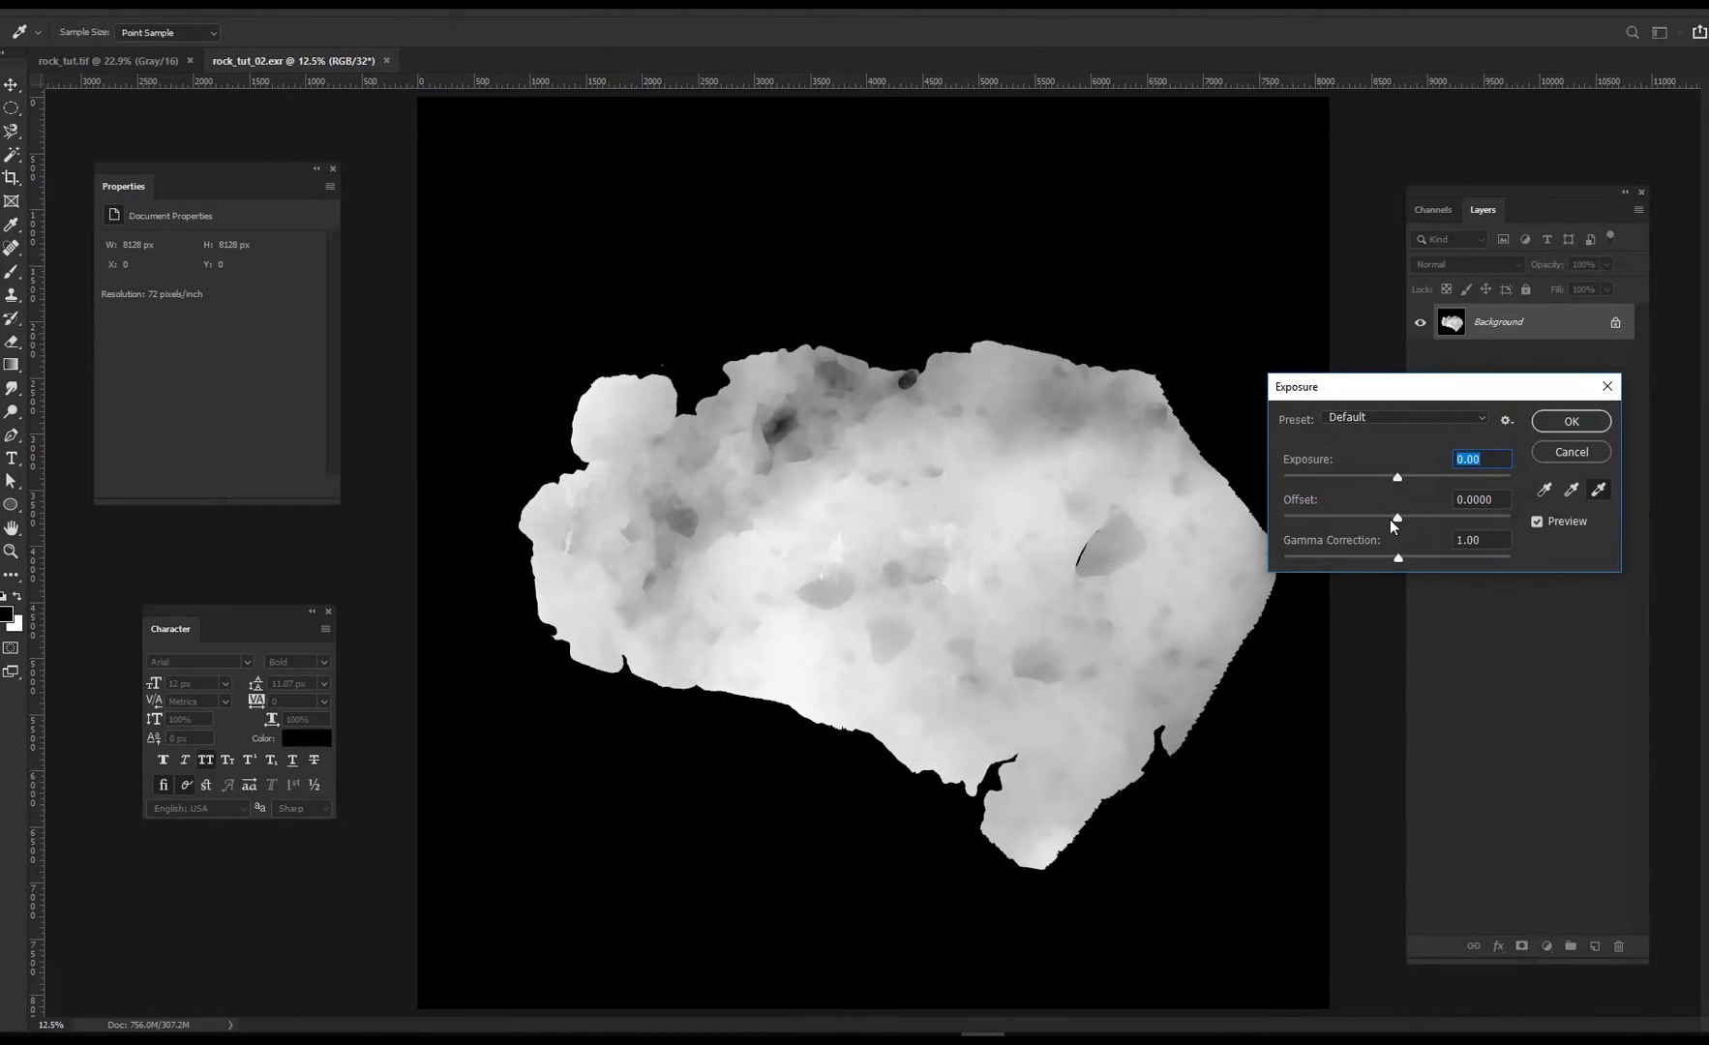
drag(1394, 526, 1427, 558)
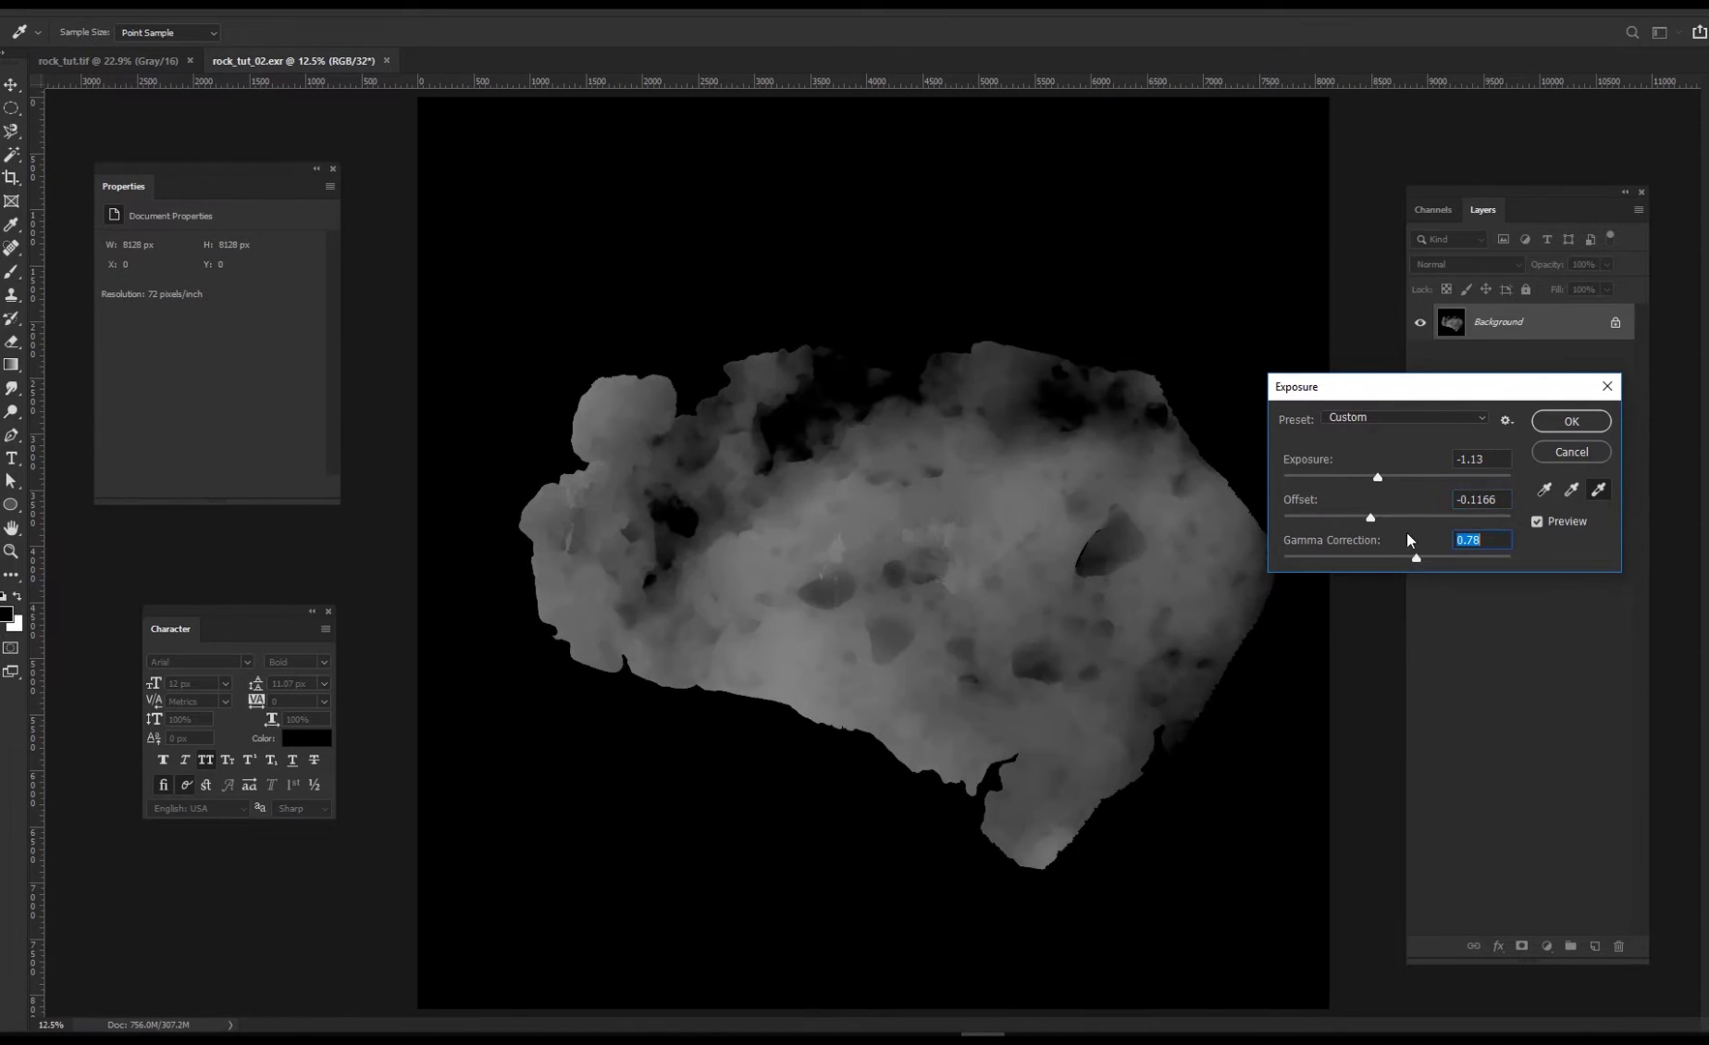
drag(1387, 485, 1389, 481)
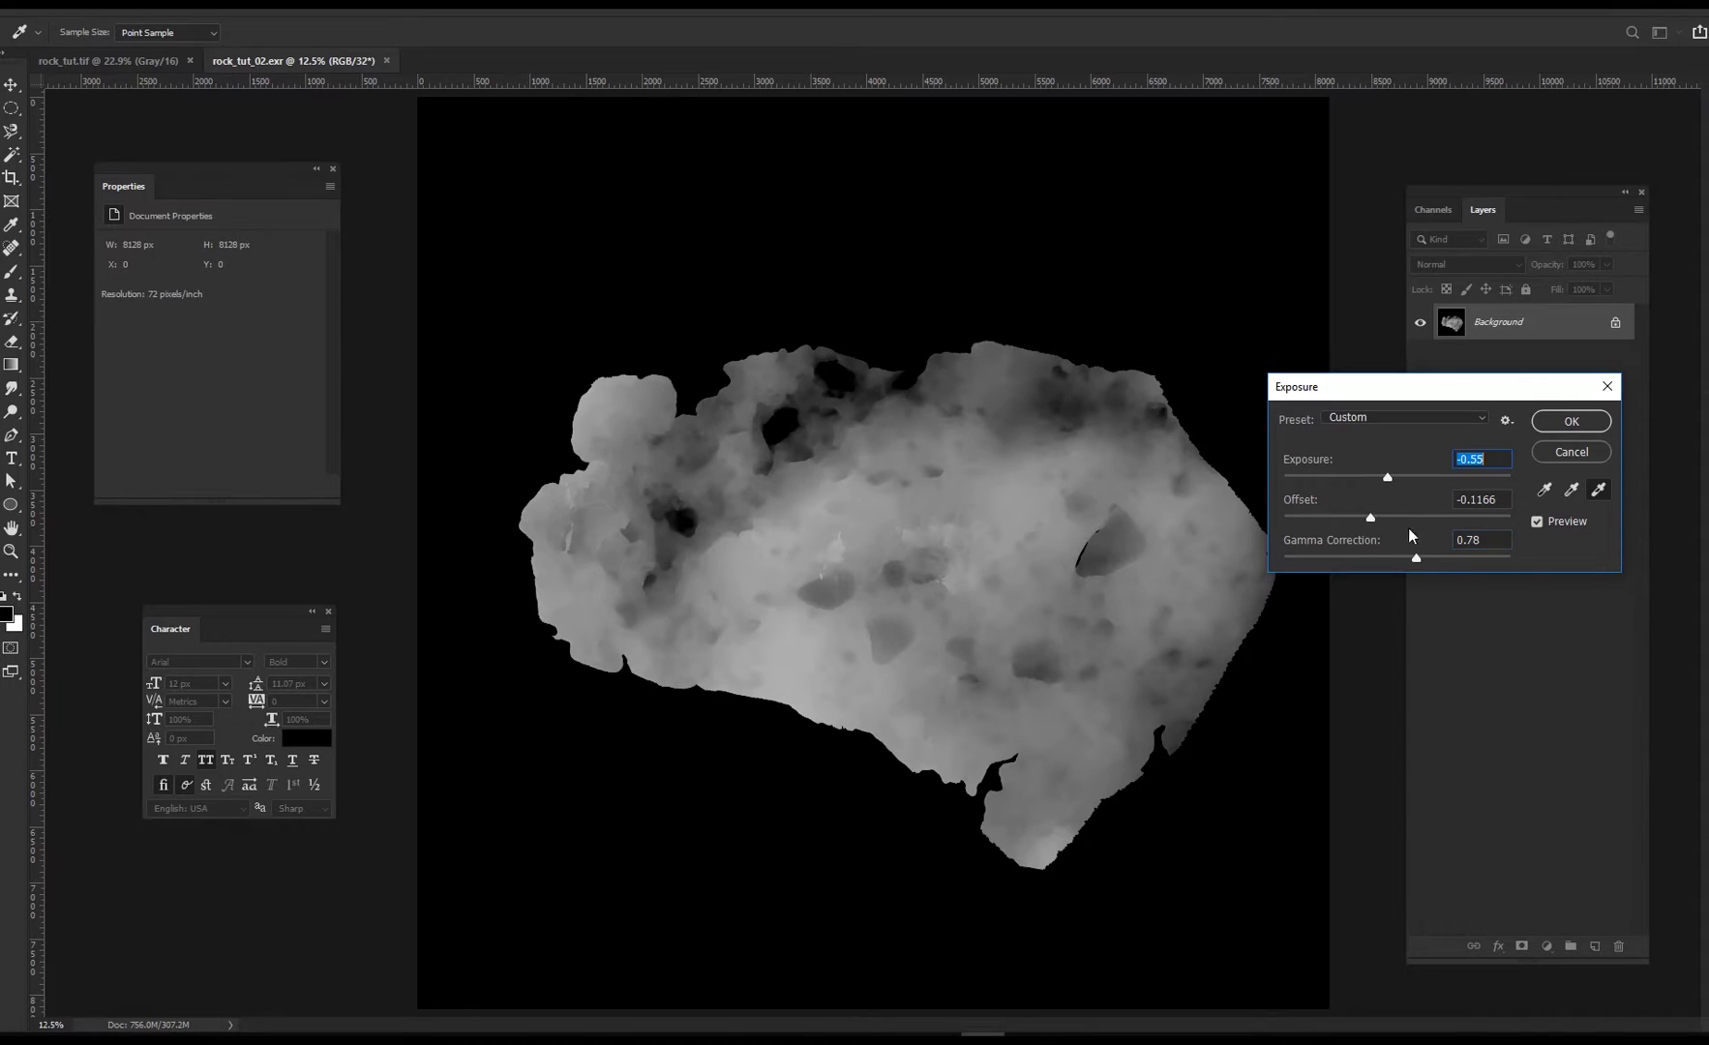
drag(1413, 559, 1427, 559)
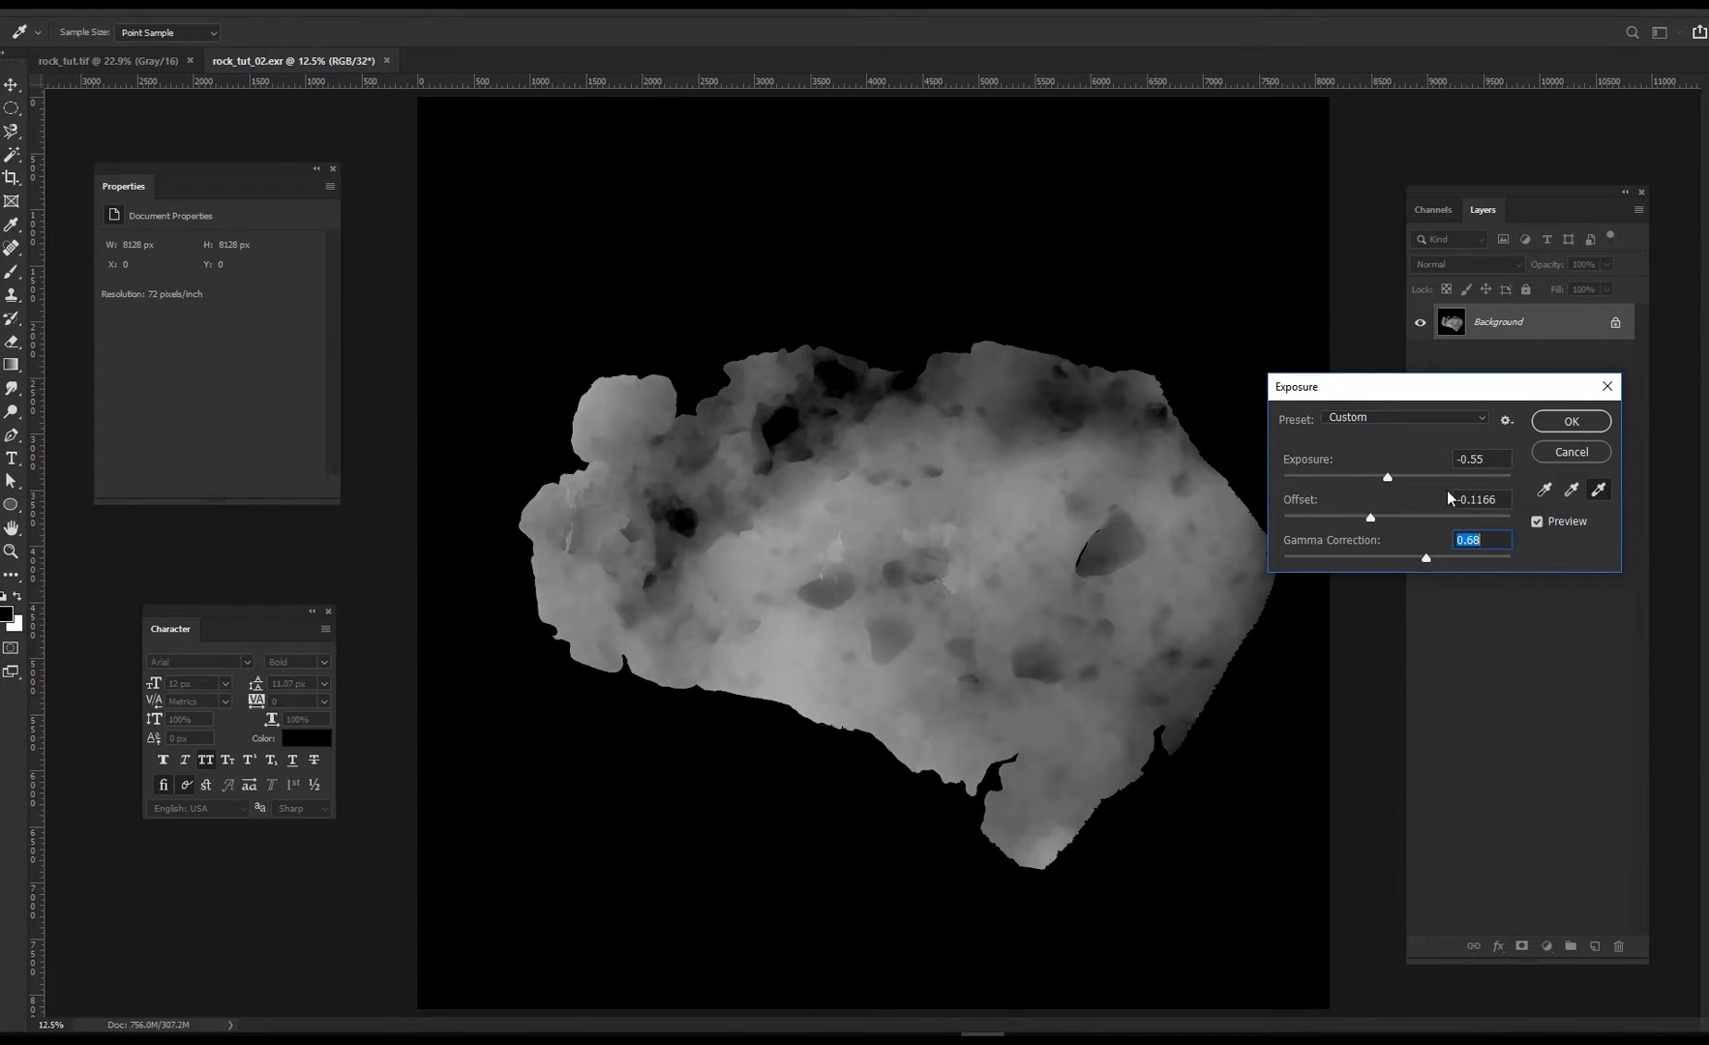
click(1580, 426)
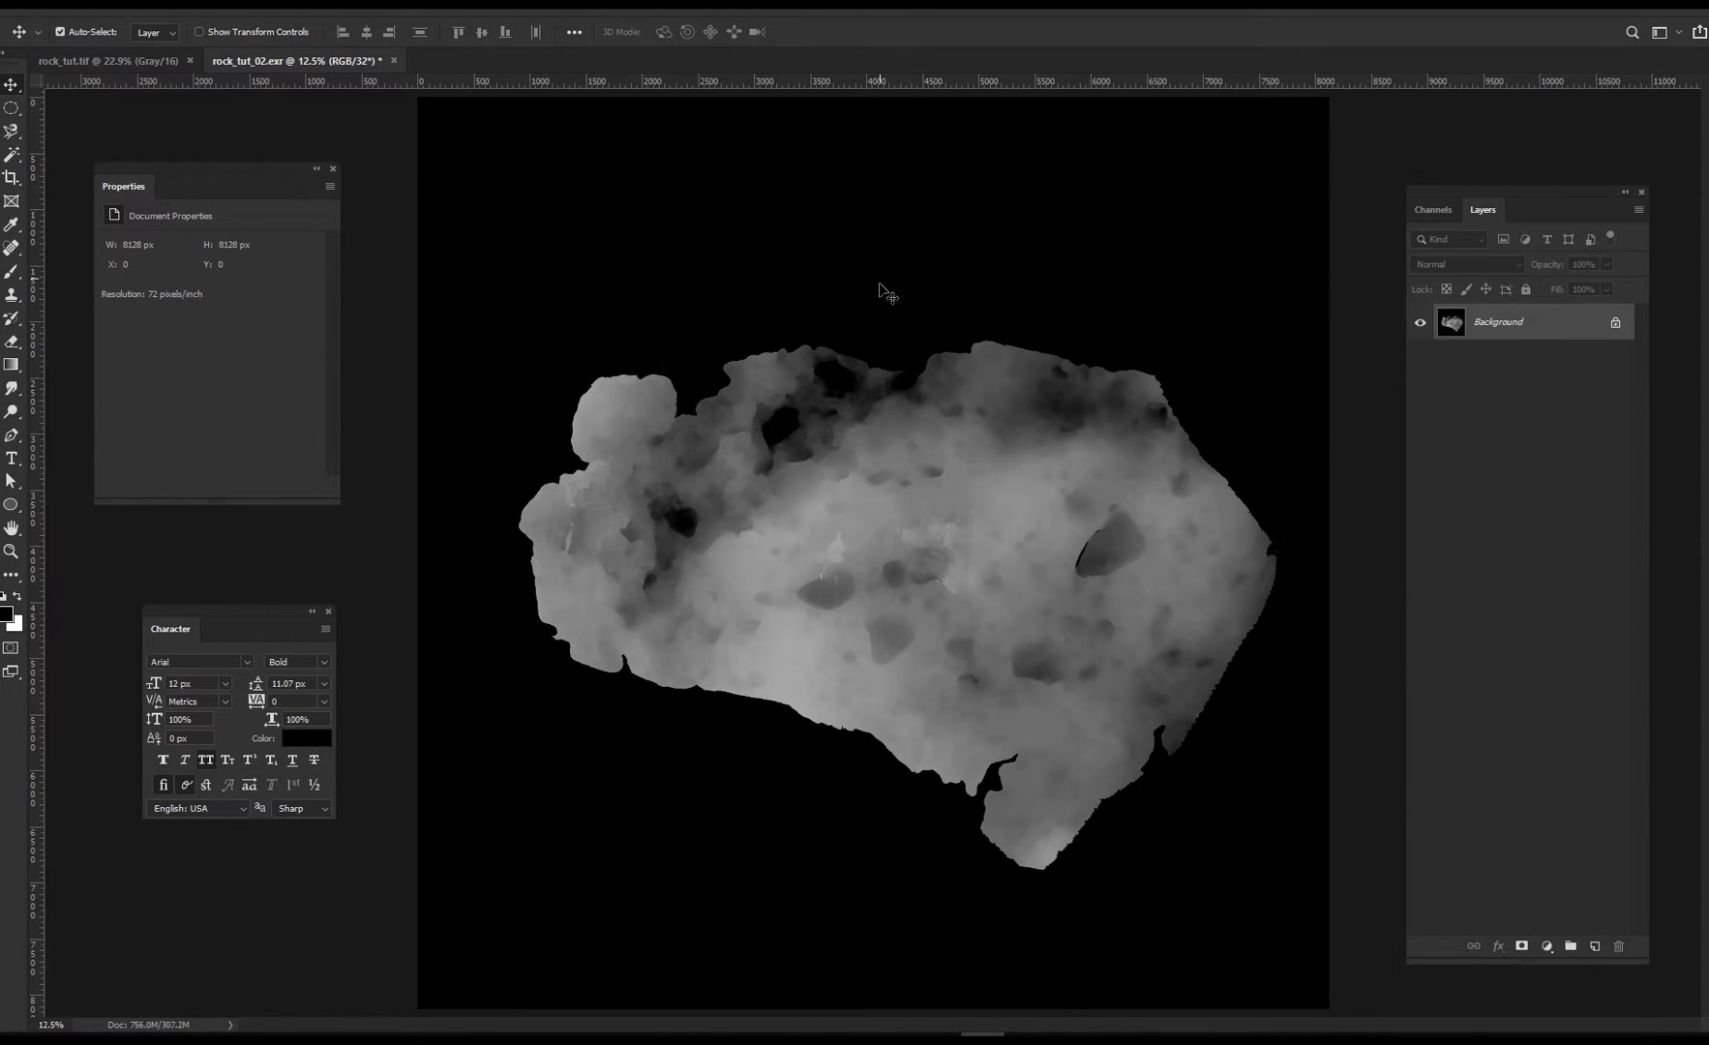
alt+scroll(836, 428, up, 4)
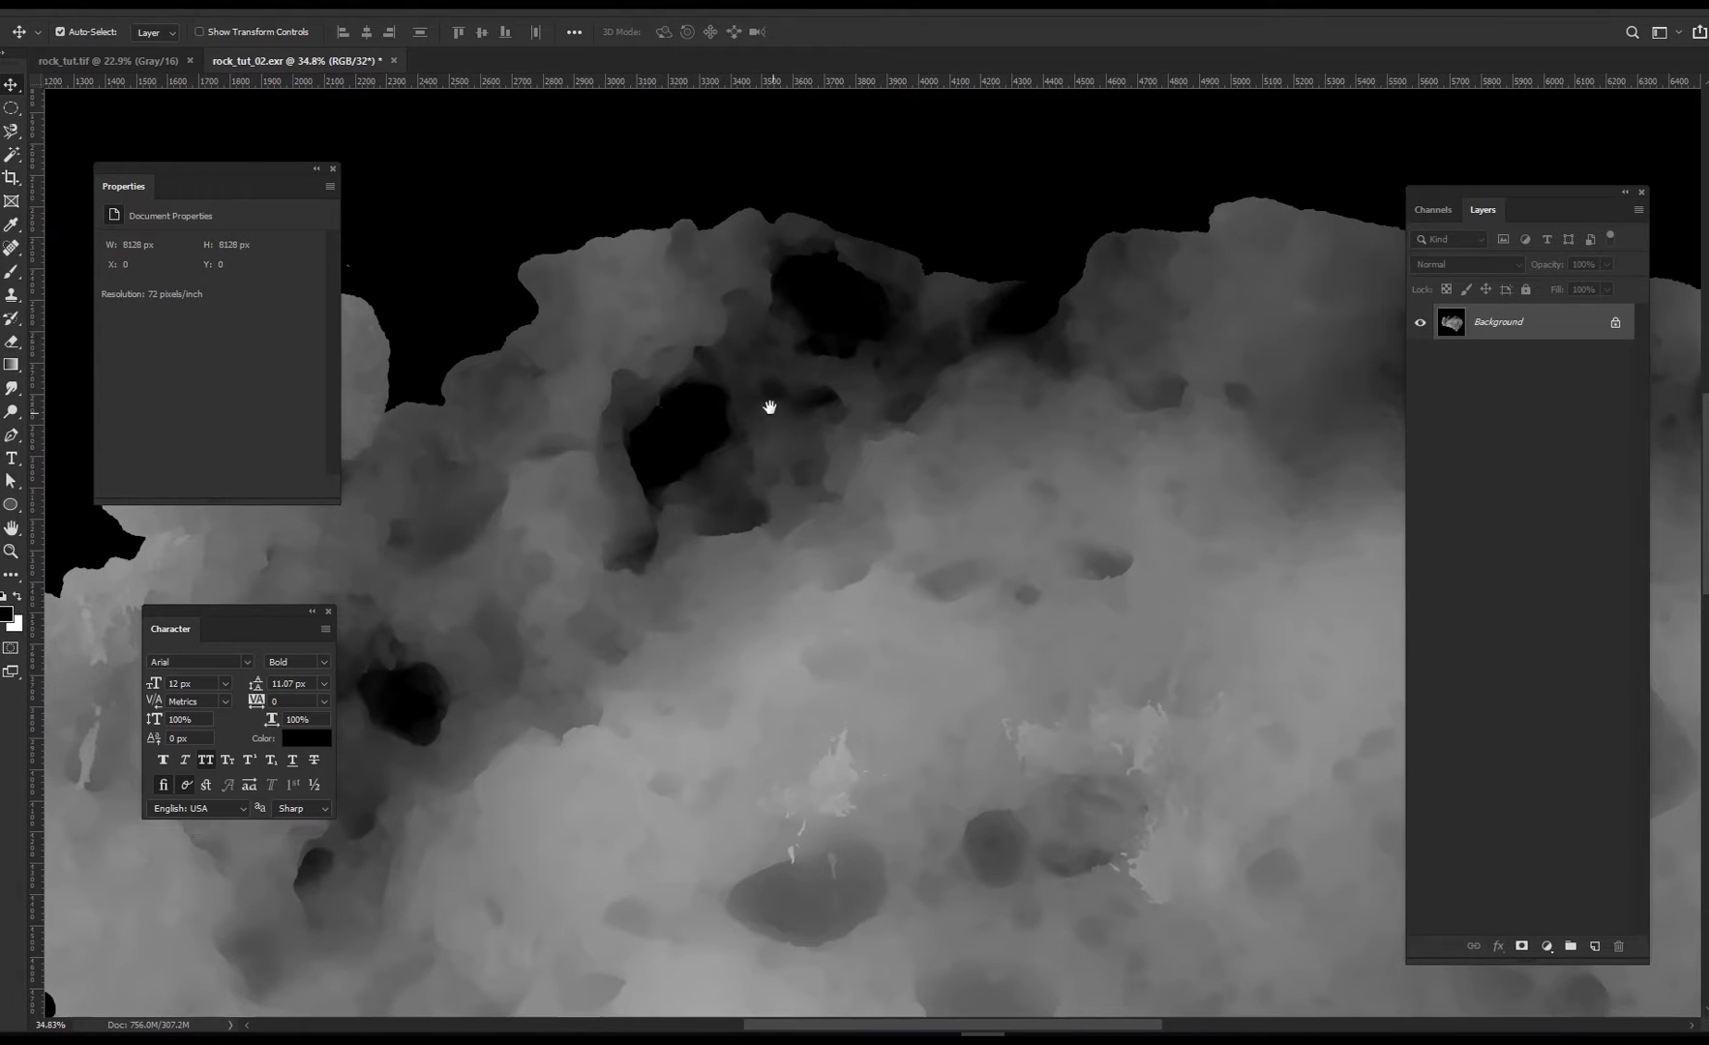
alt+scroll(782, 419, up, 1)
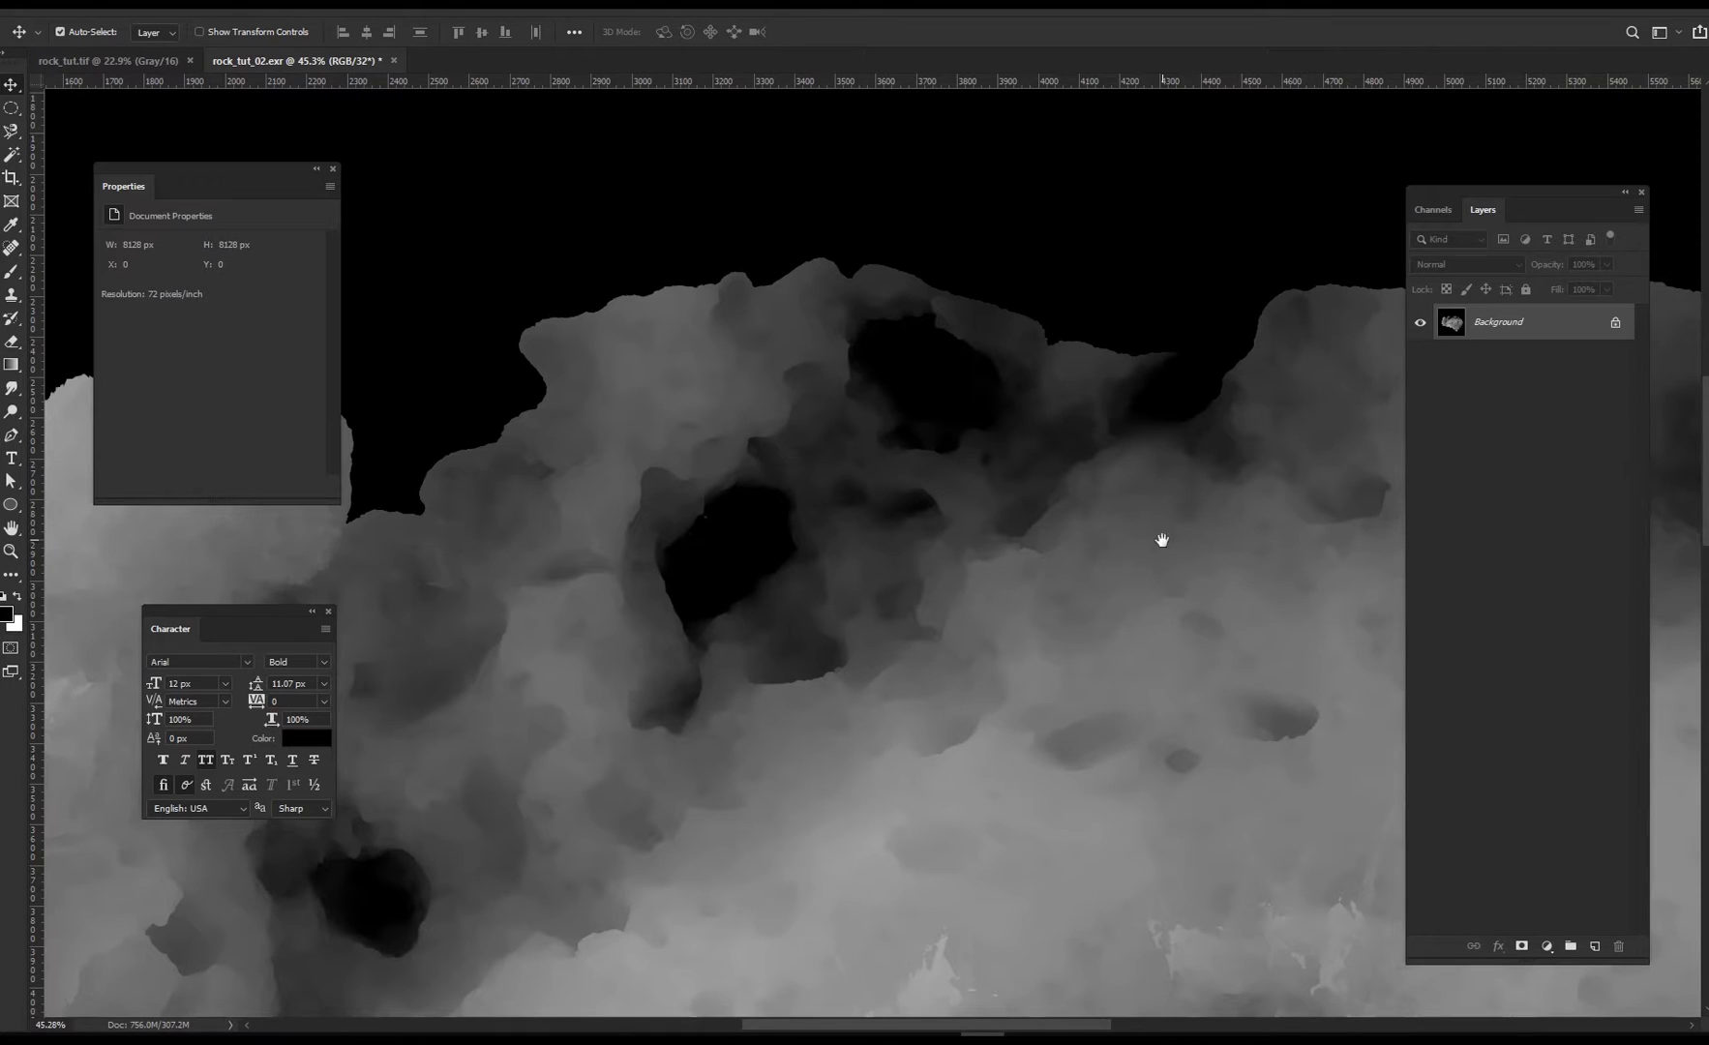
alt+scroll(1005, 693, down, 5)
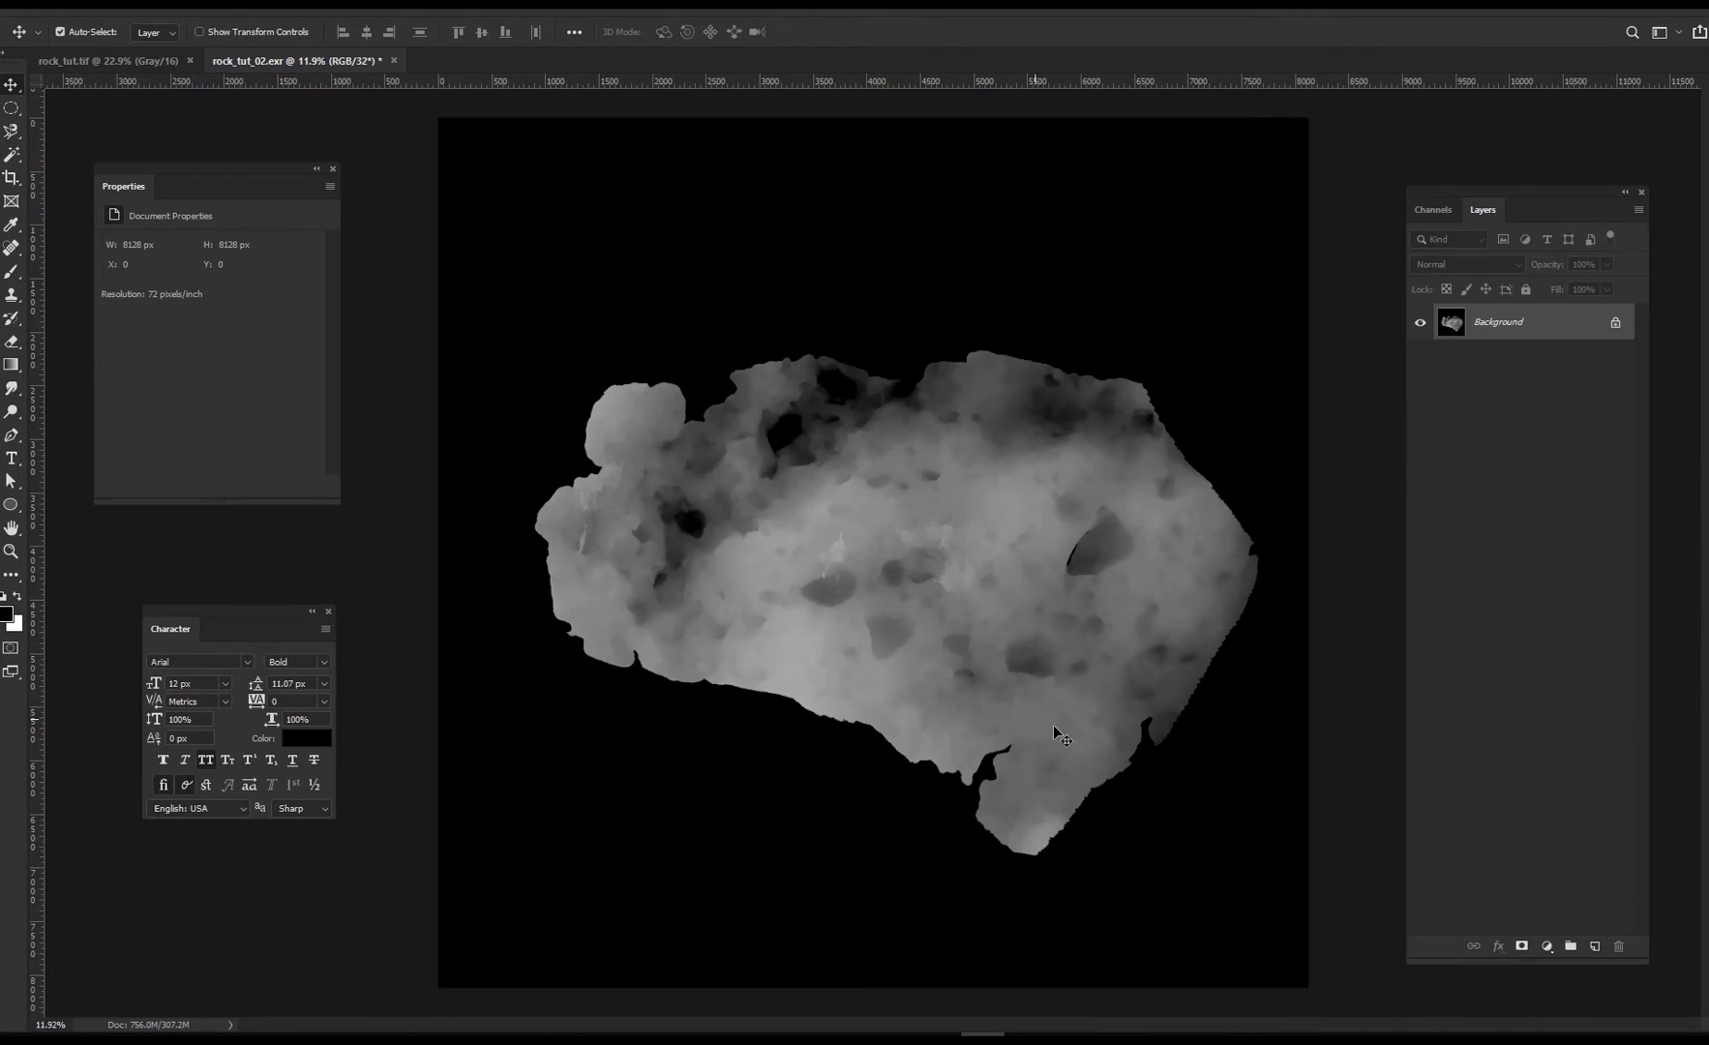
alt+scroll(941, 645, up, 2)
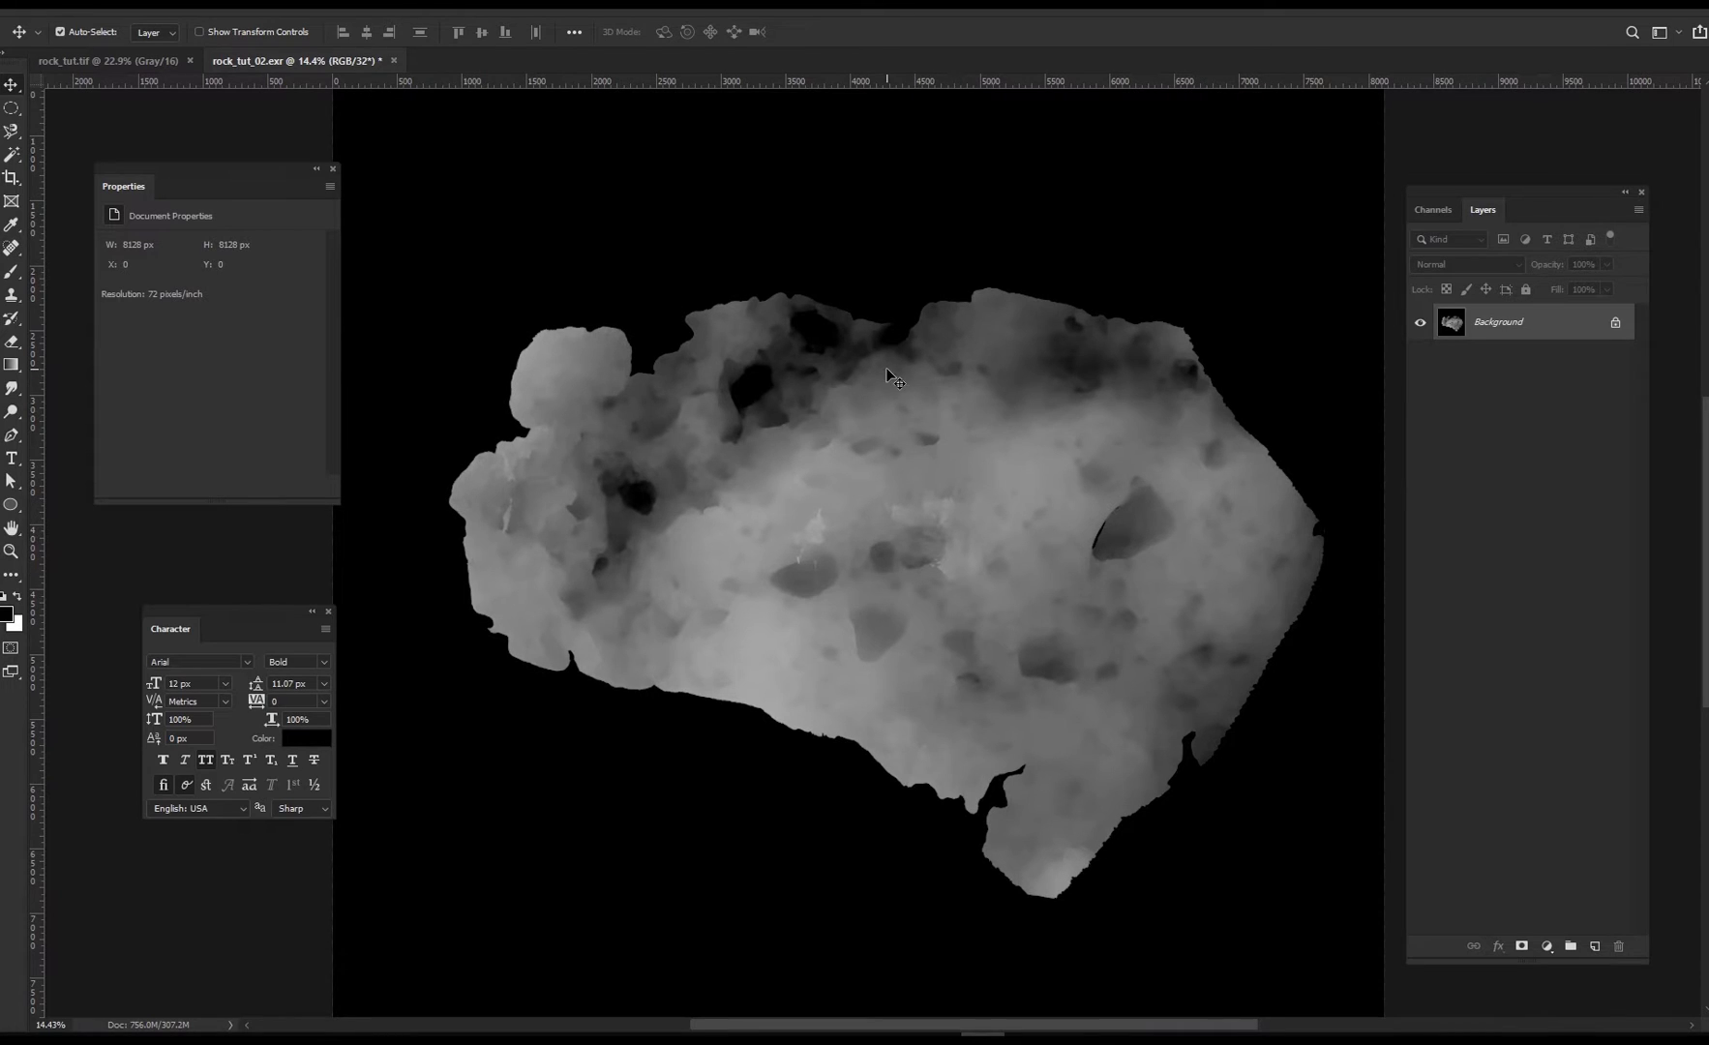
Step: Add an empty Layer 1 above Background, then select the Background layer
alt+scroll(921, 466, down, 1)
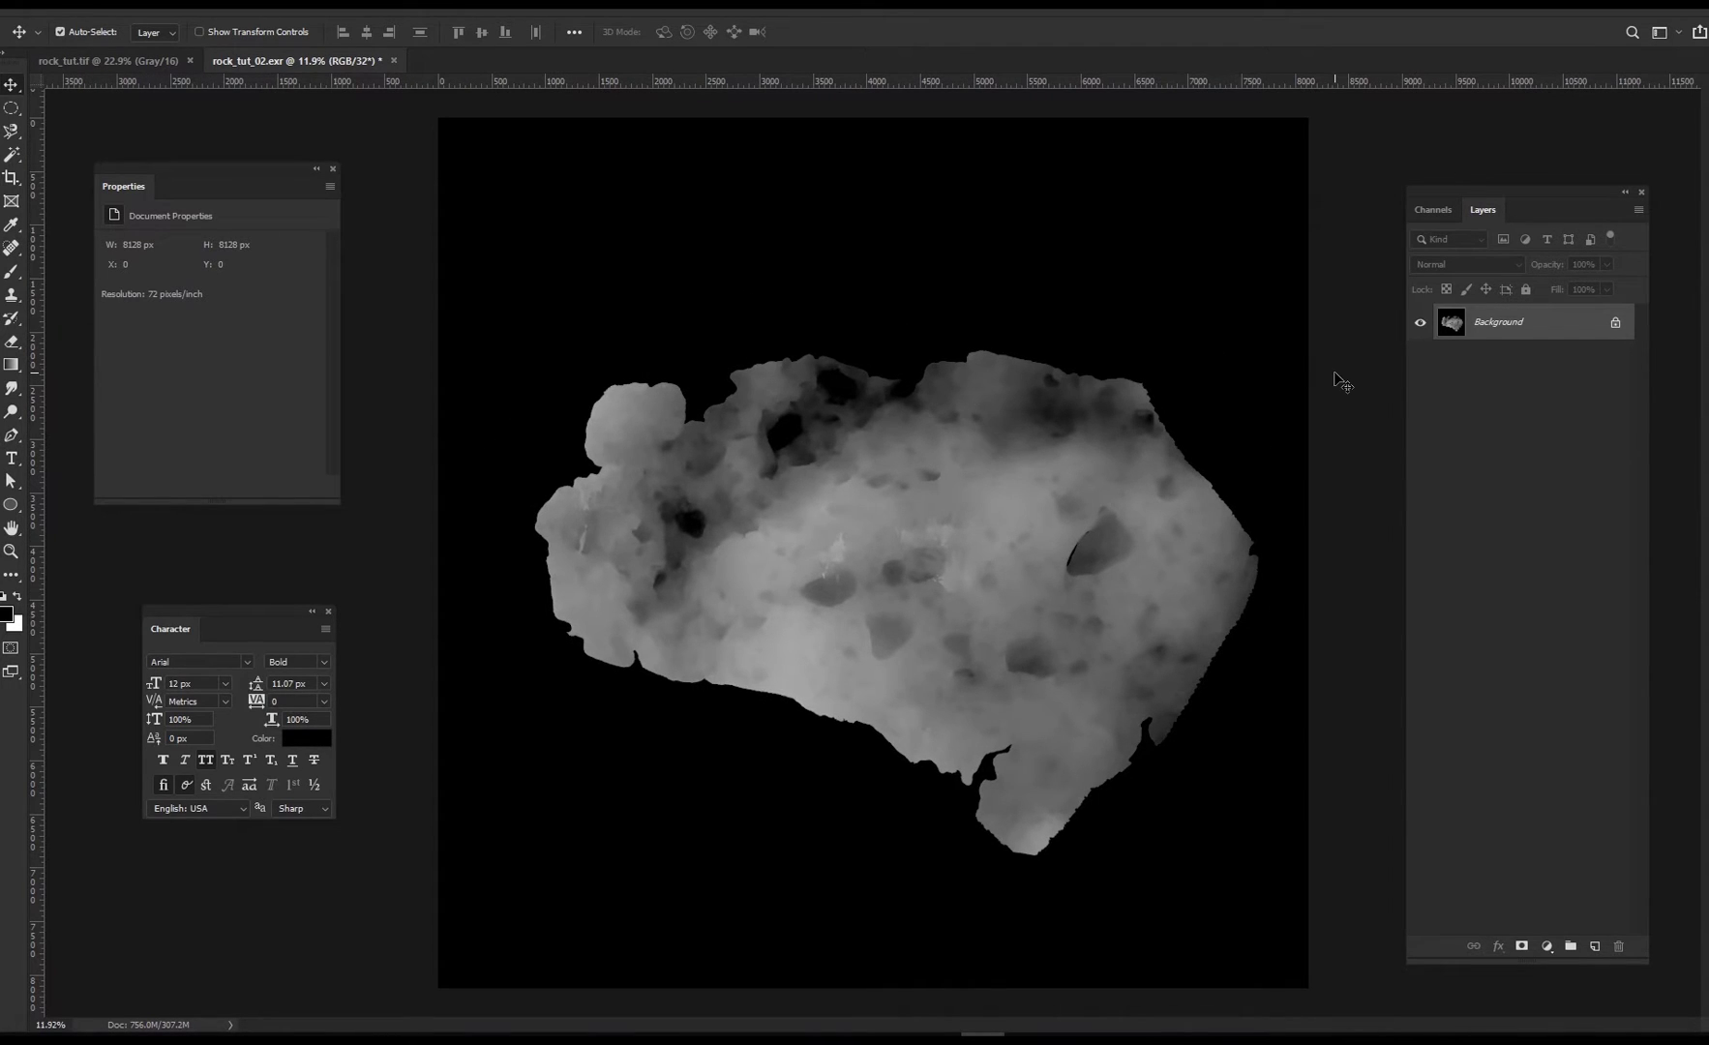
key(ctrl+shift+alt+n)
key(b)
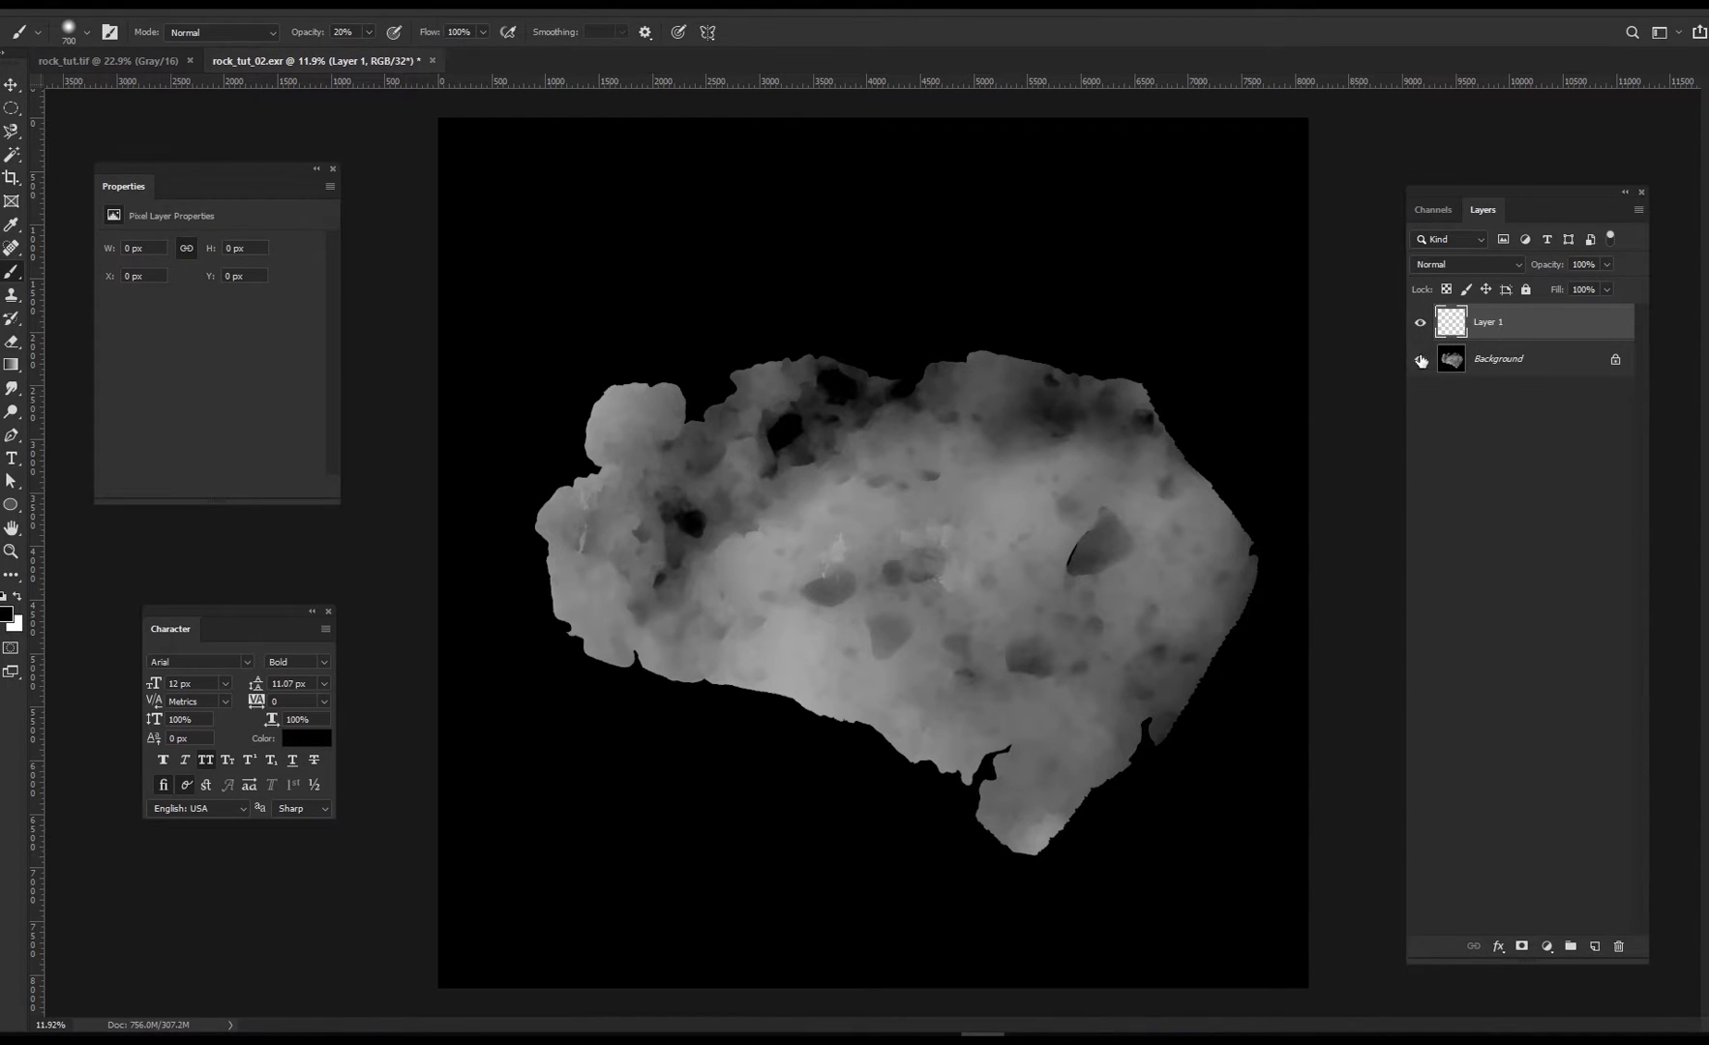
key(v)
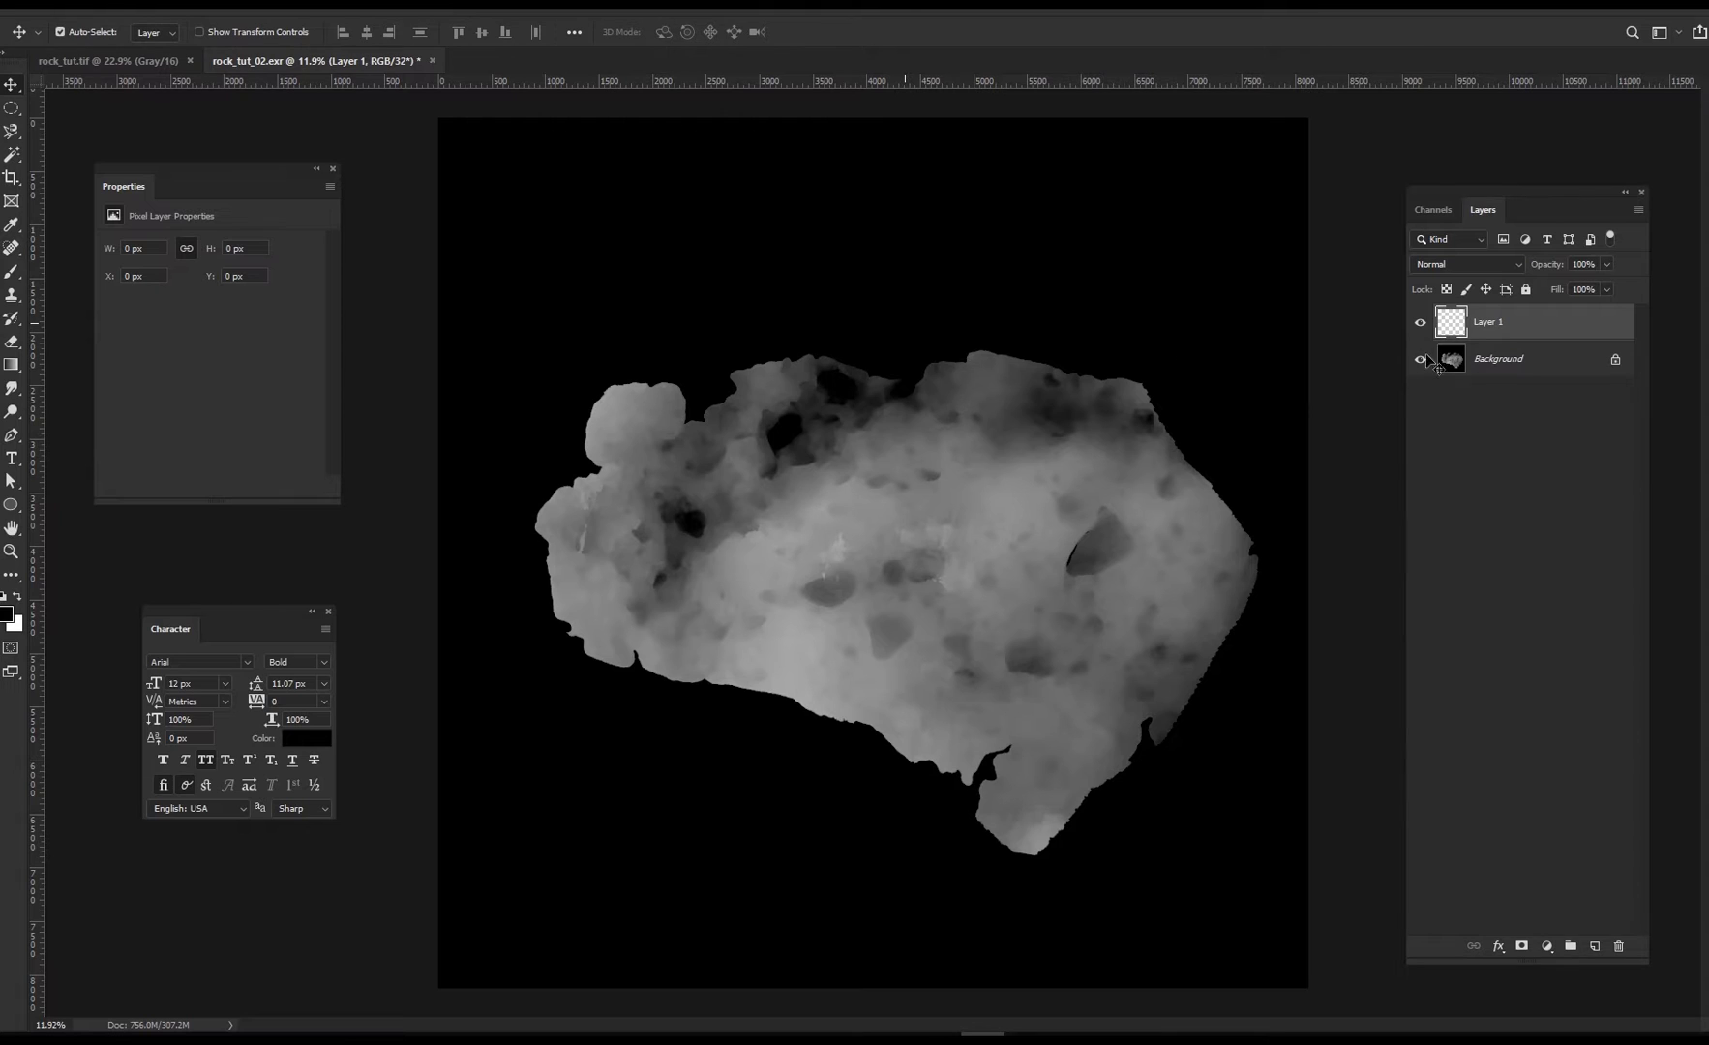
ctrl+click(1457, 361)
key(b)
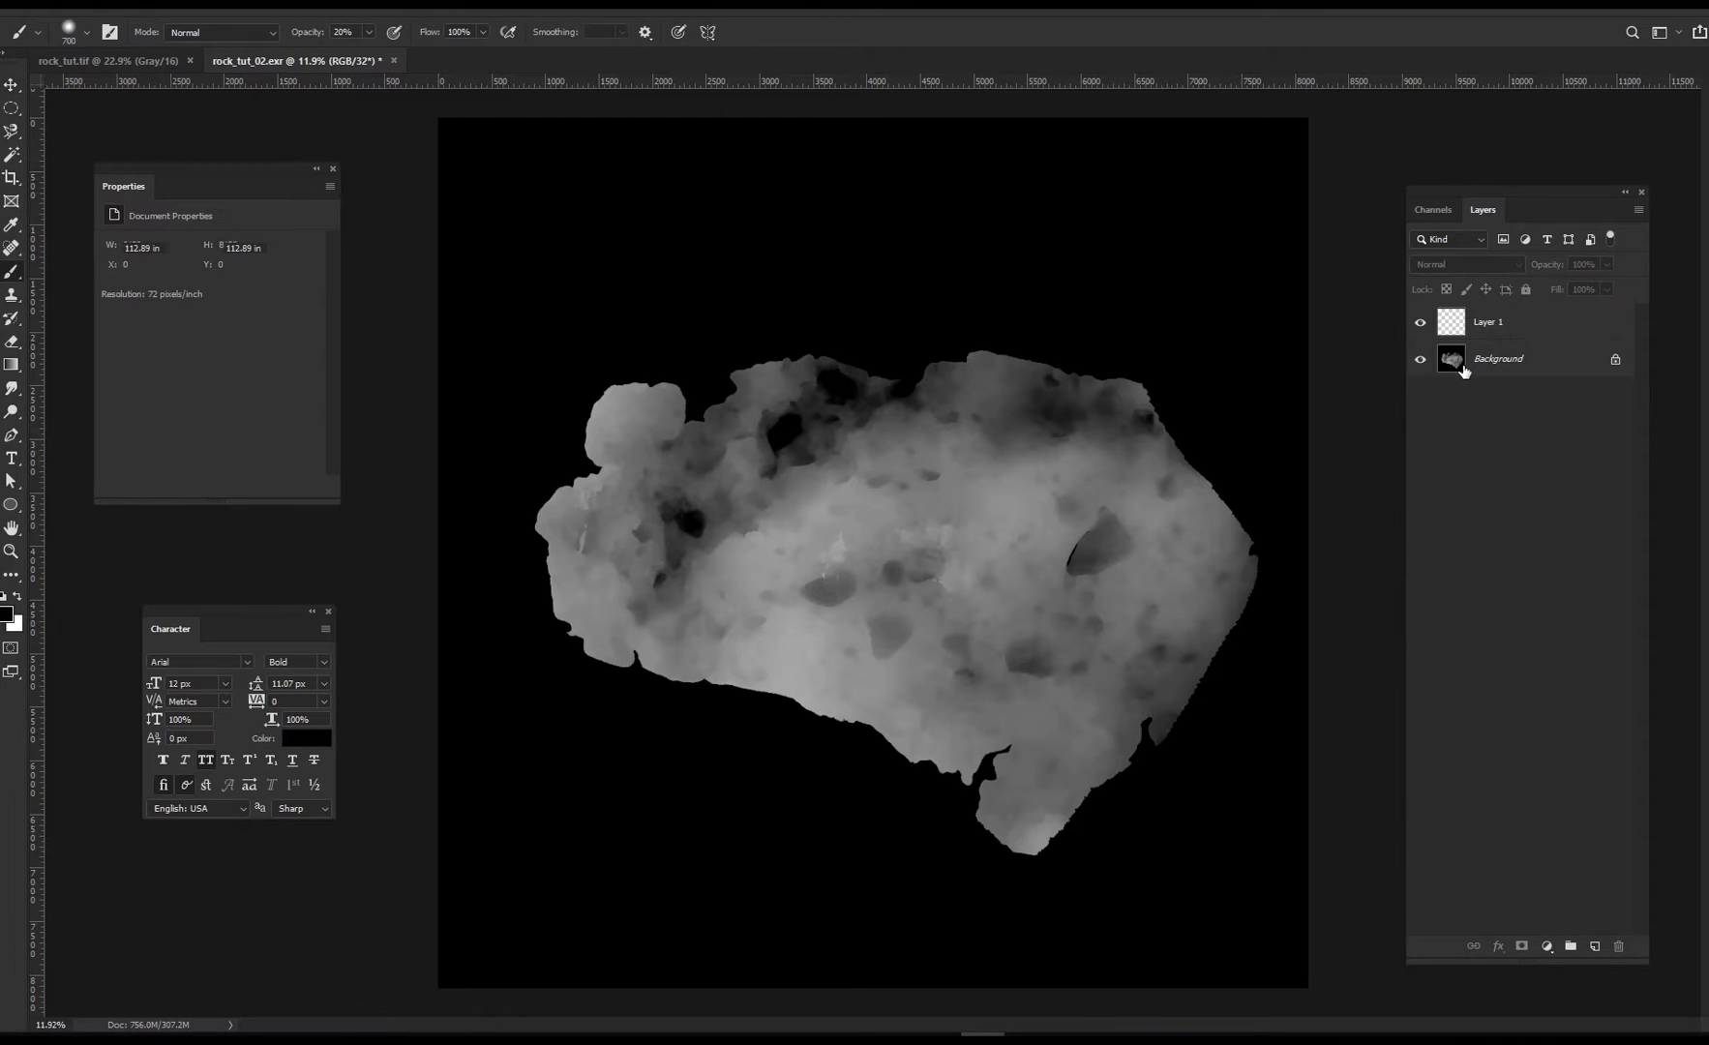
click(1465, 369)
Step: Apply a second Exposure adjustment to Background with offset about -0.077
click(97, 8)
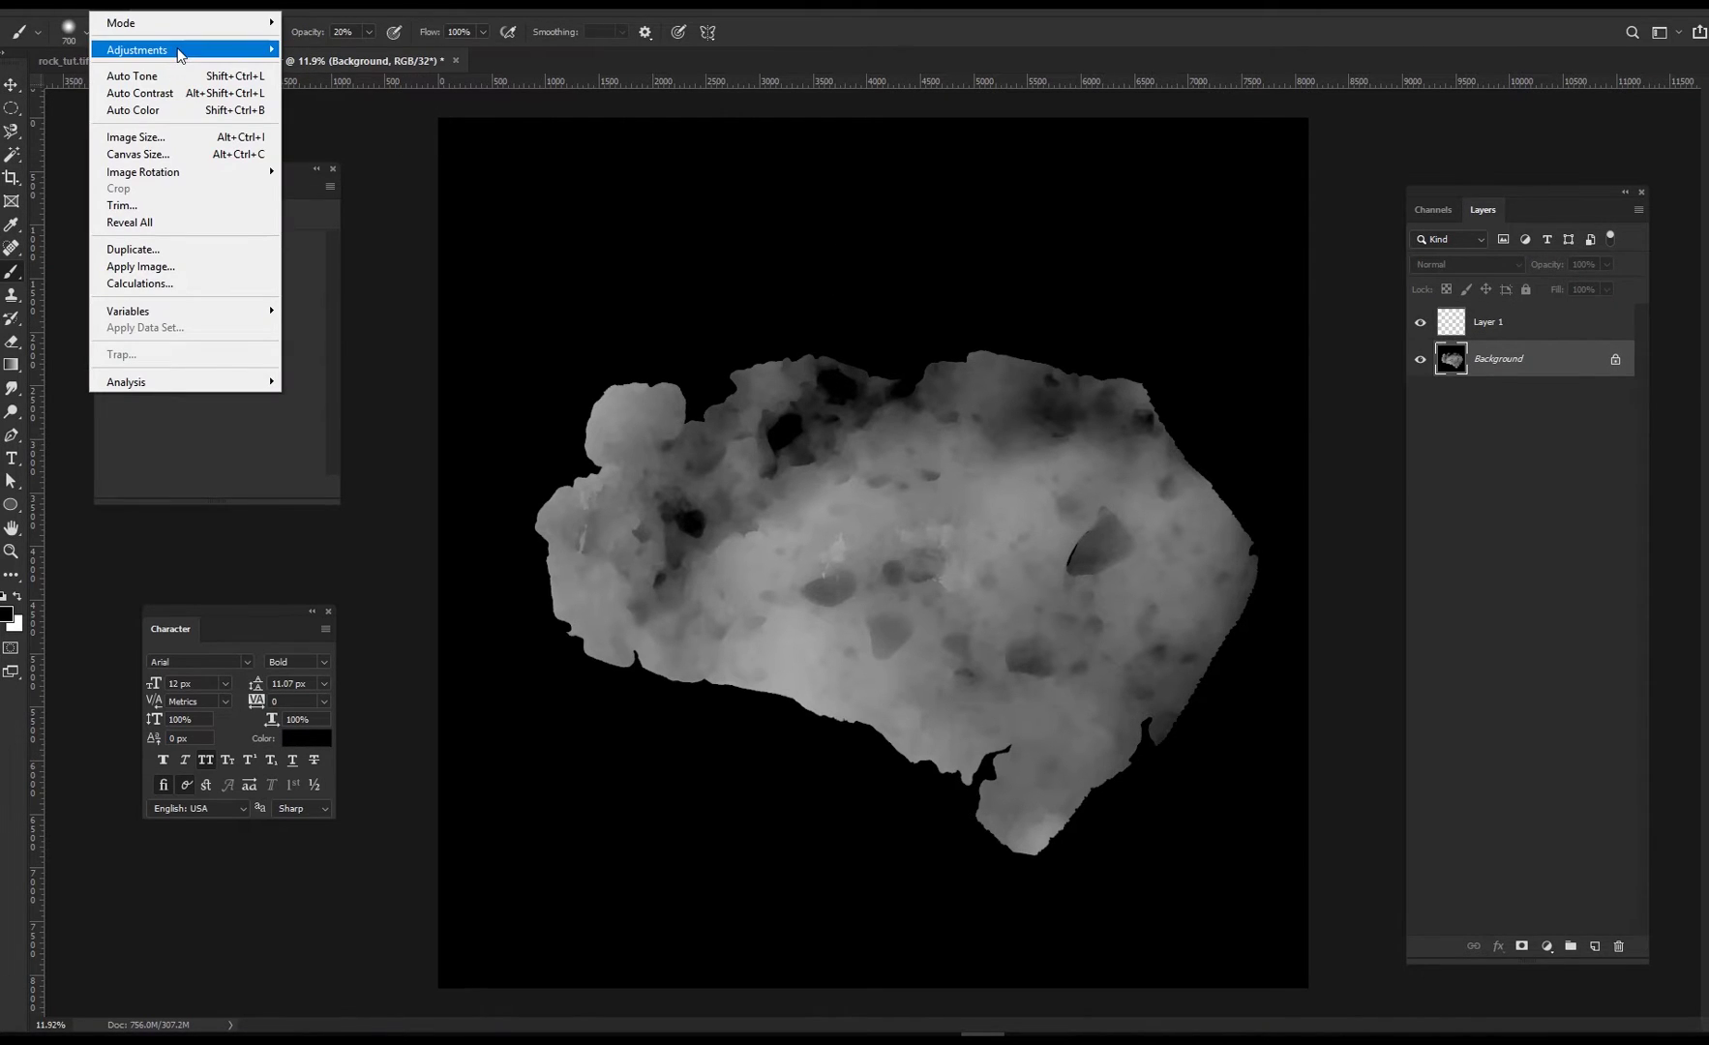
mouse_move(179, 49)
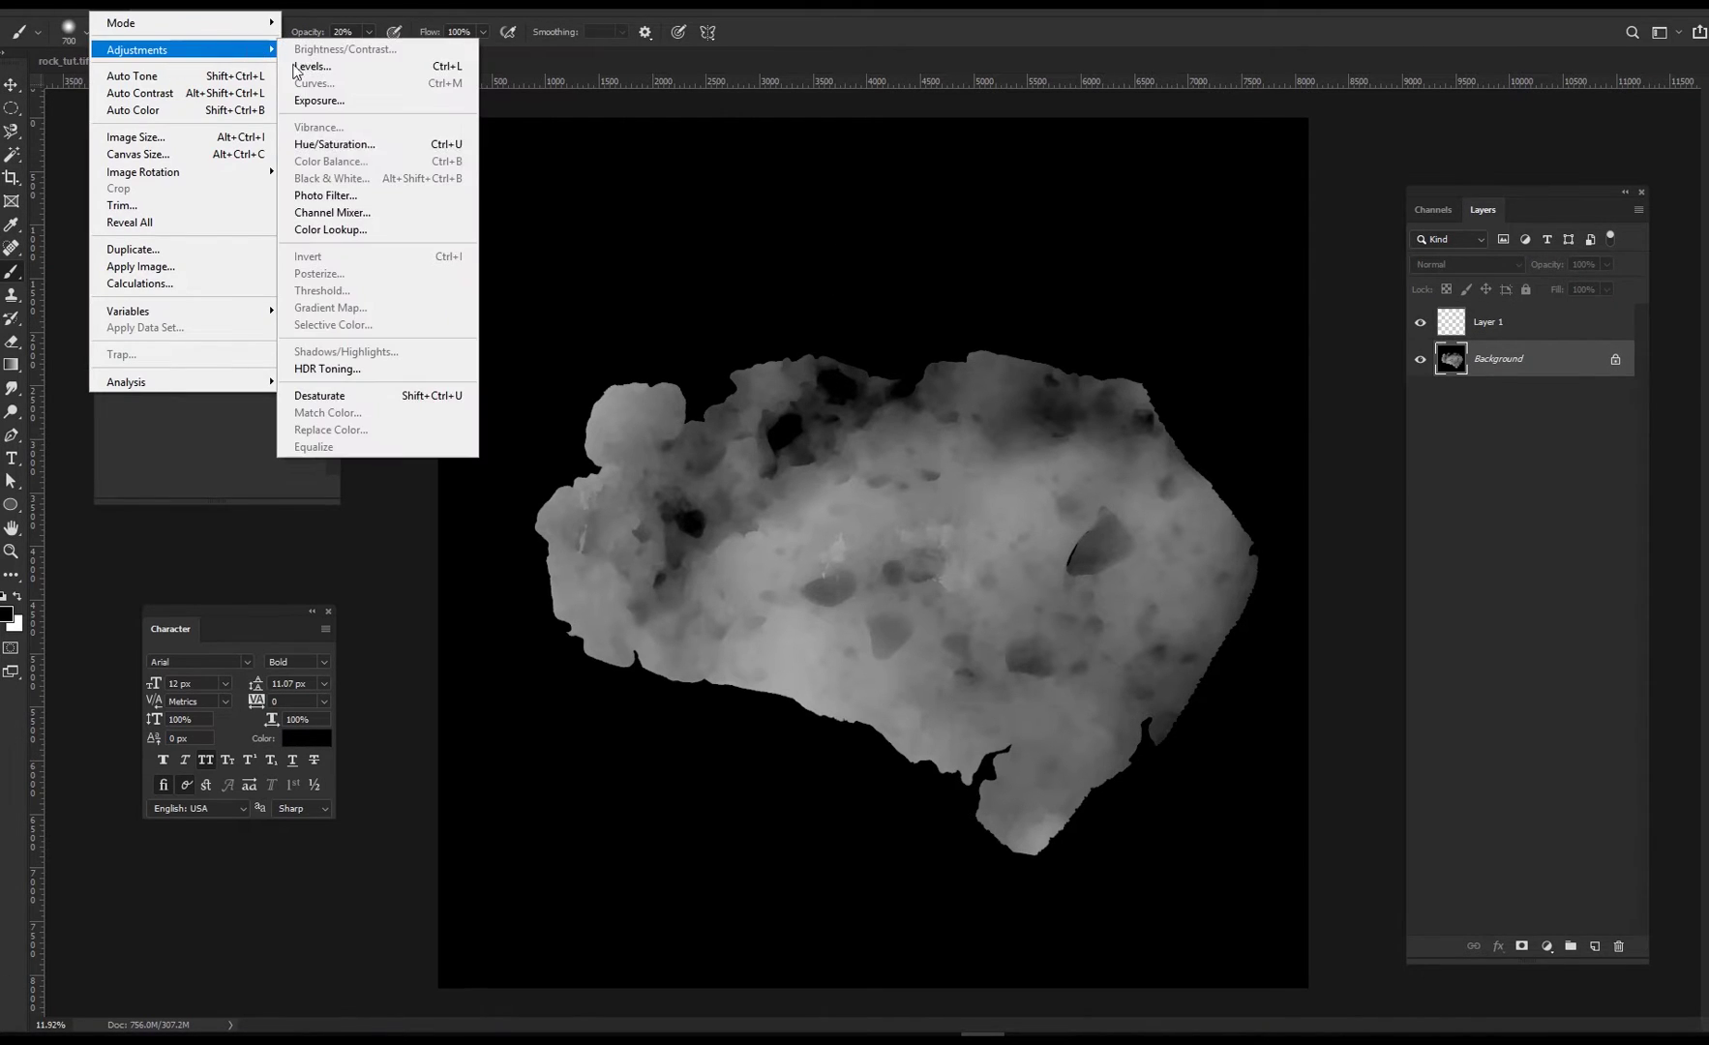
click(371, 107)
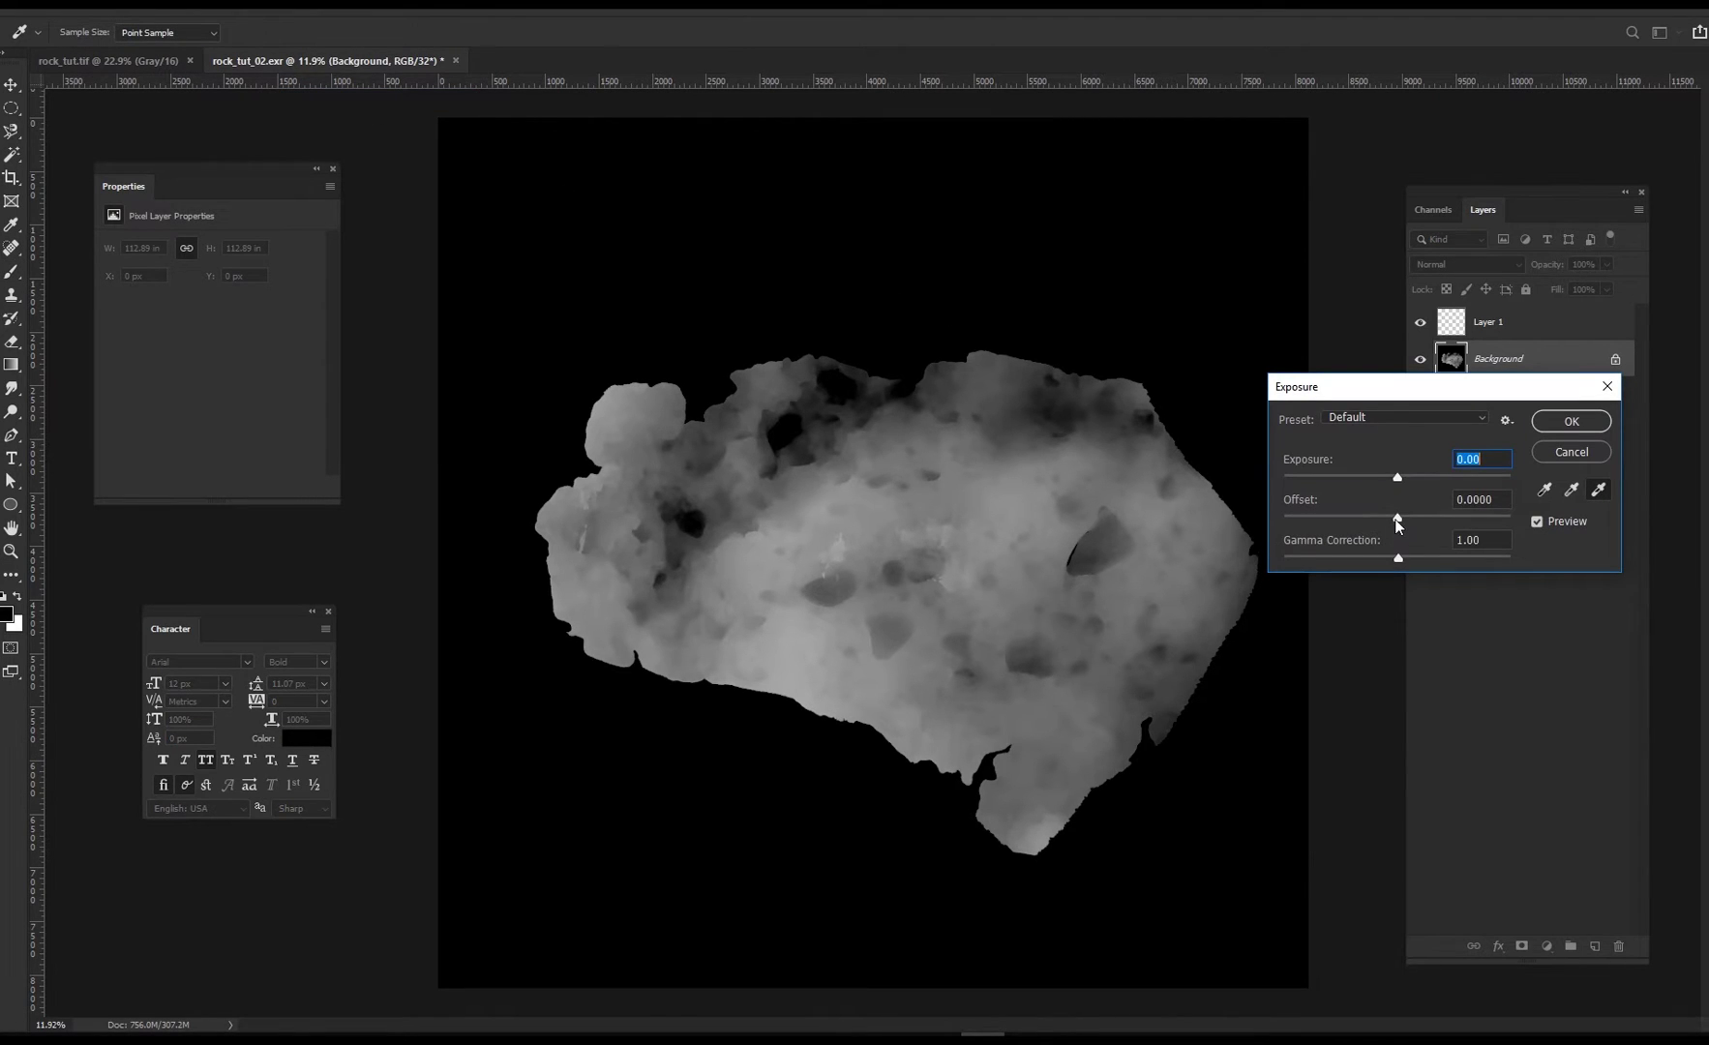
mouse_move(1397, 519)
mouse_down()
mouse_move(1426, 521)
mouse_move(1379, 521)
mouse_up()
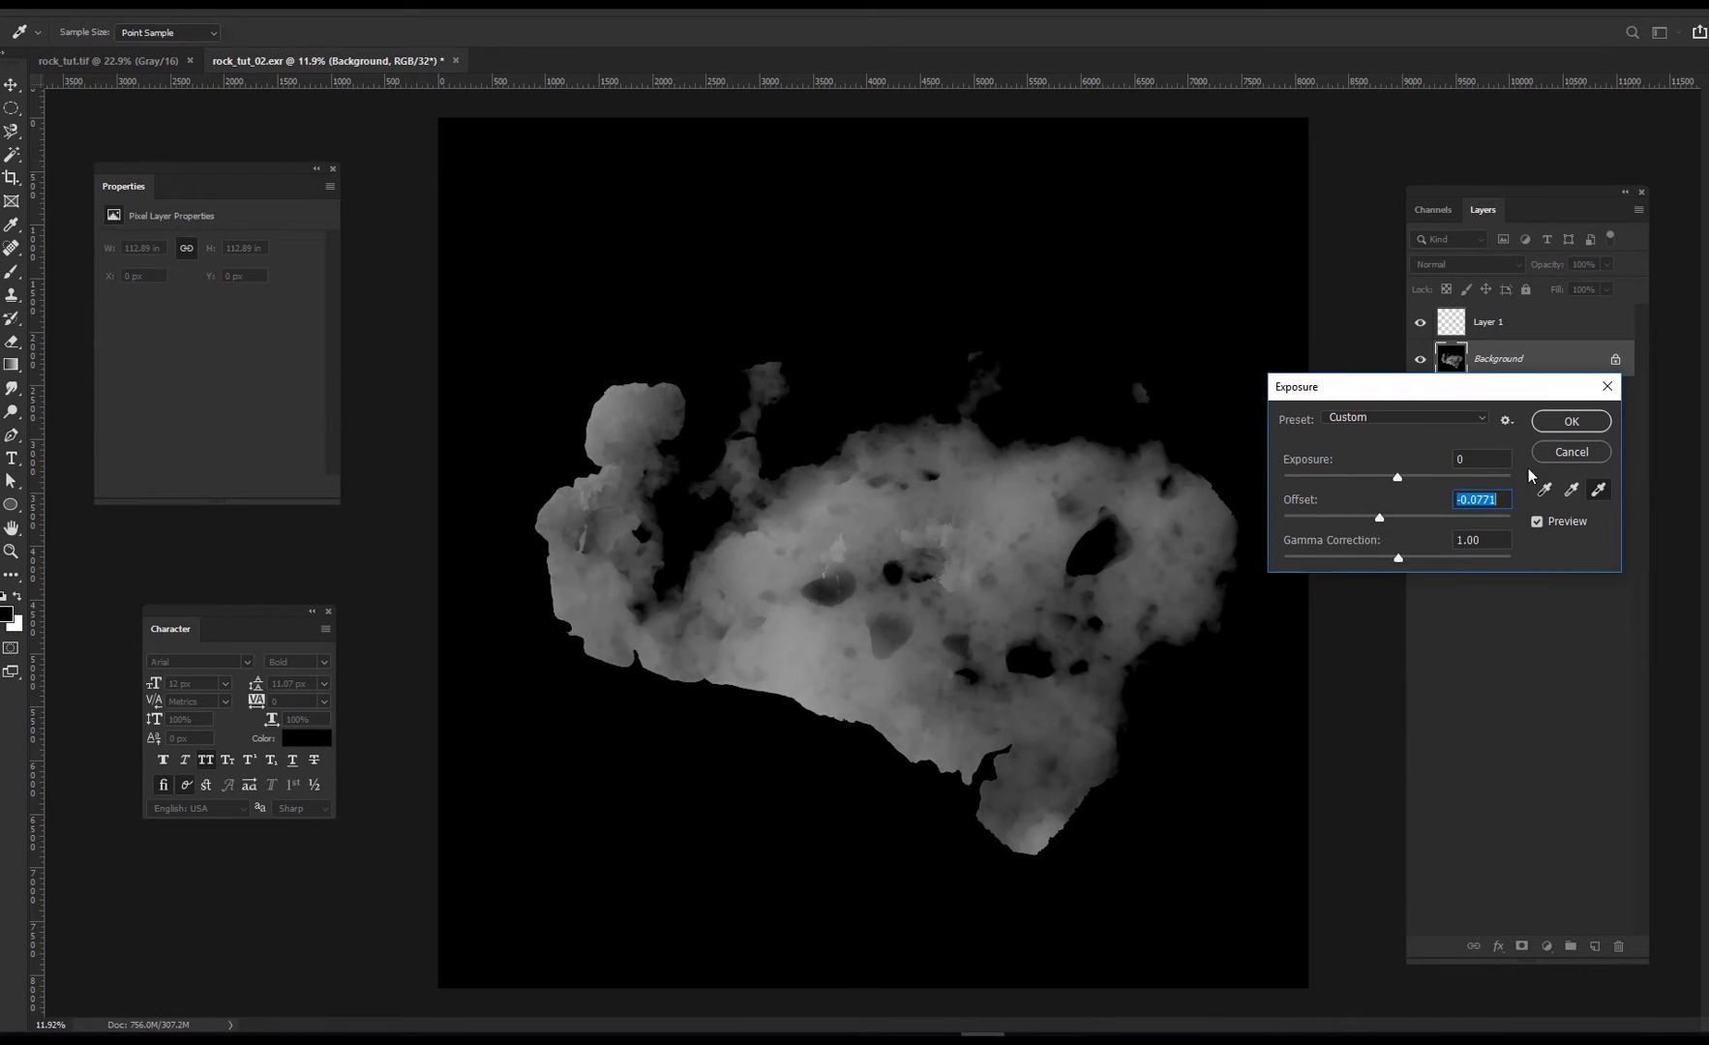
click(1568, 422)
key(b)
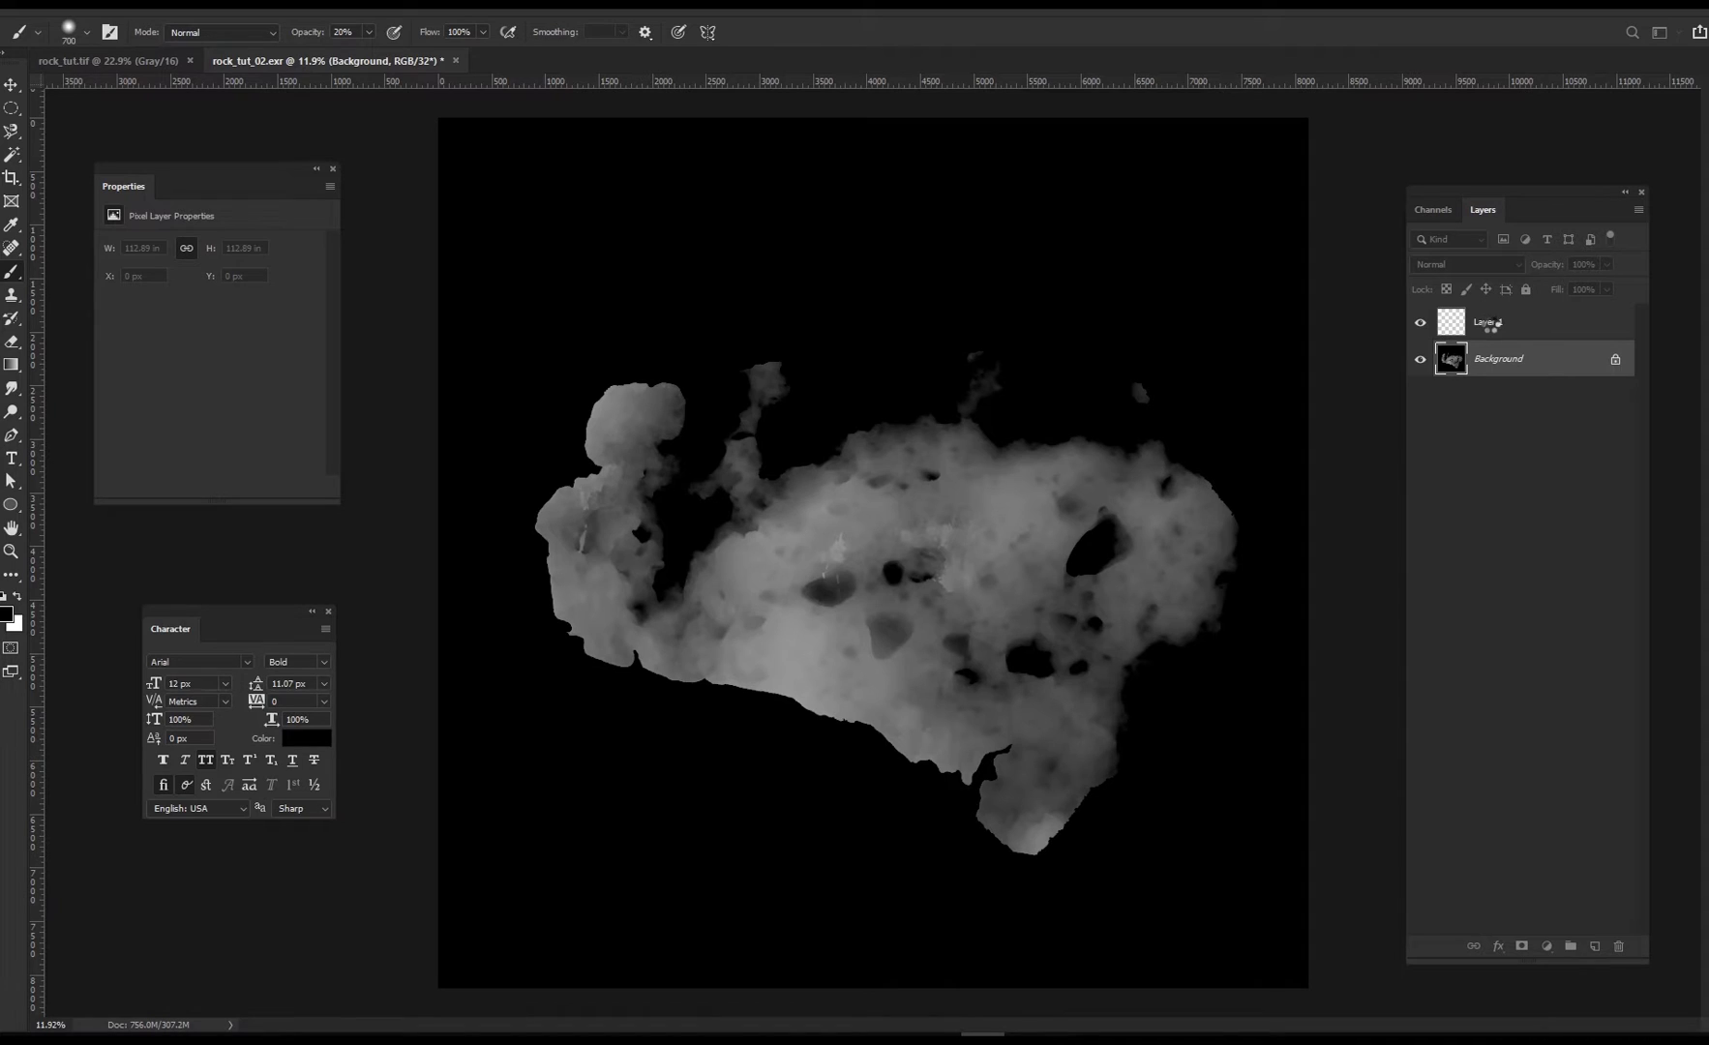
Step: On Layer 1, set up a black 1100 px brush at full opacity
click(1510, 322)
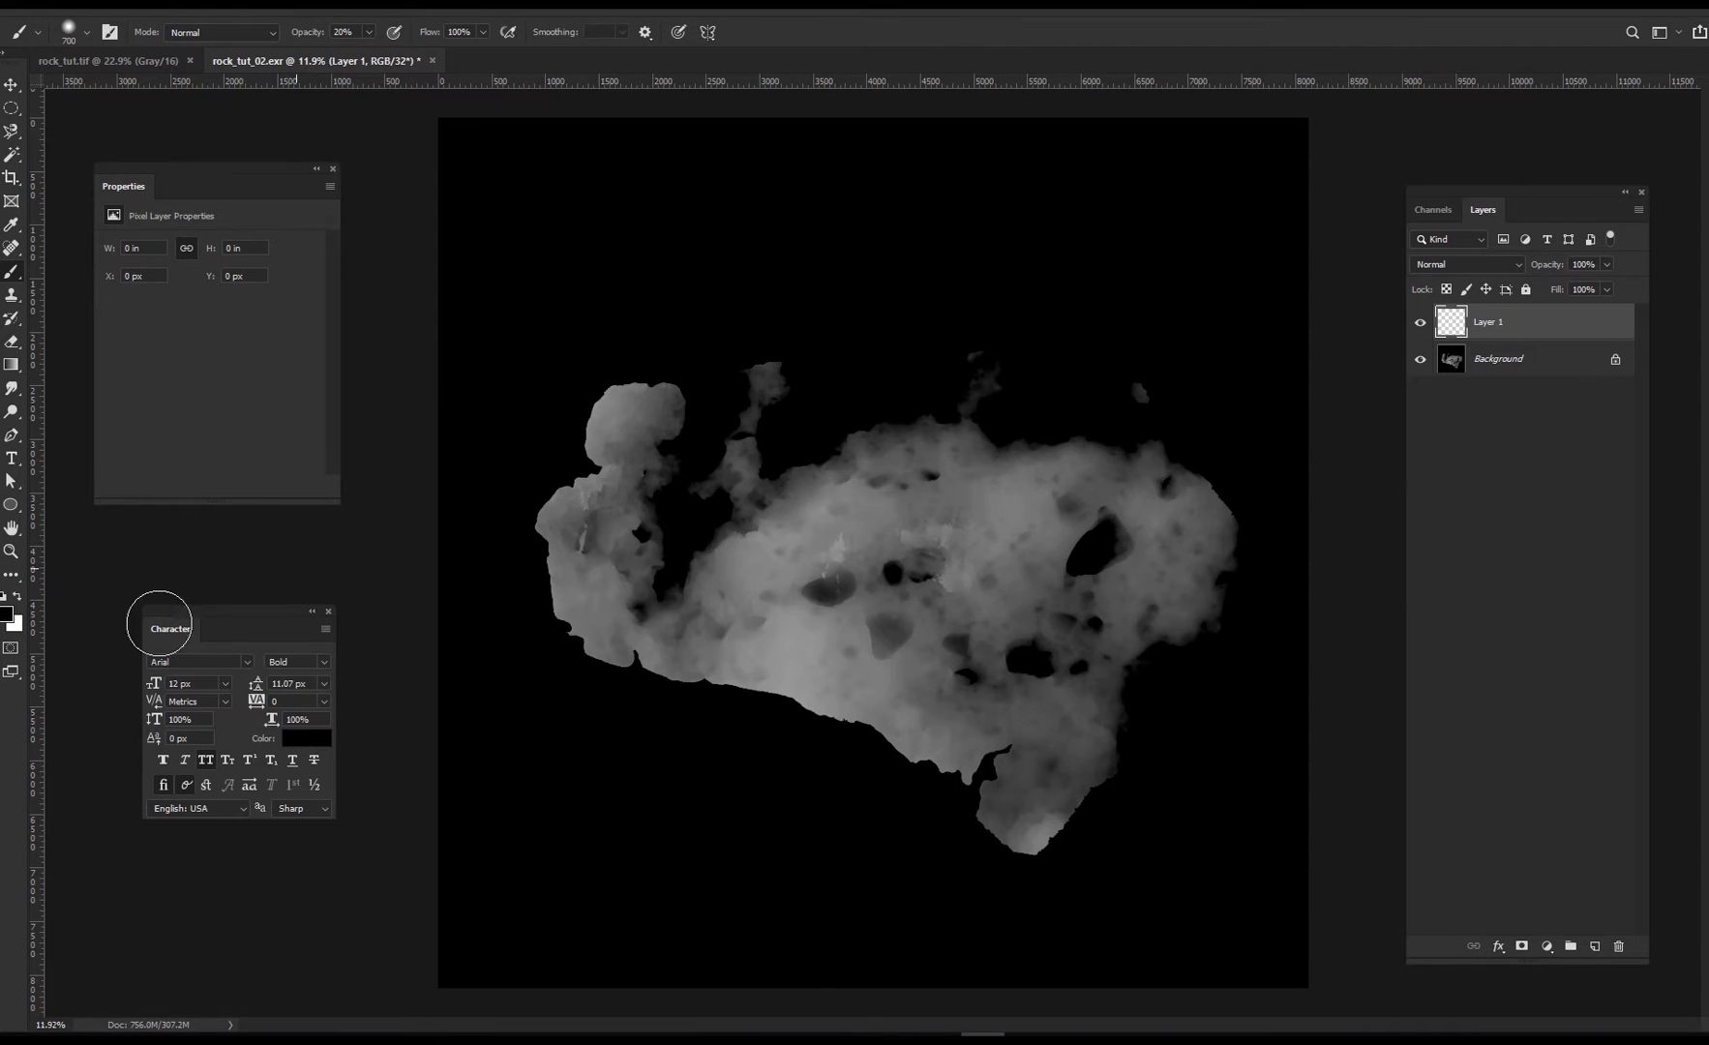
click(7, 619)
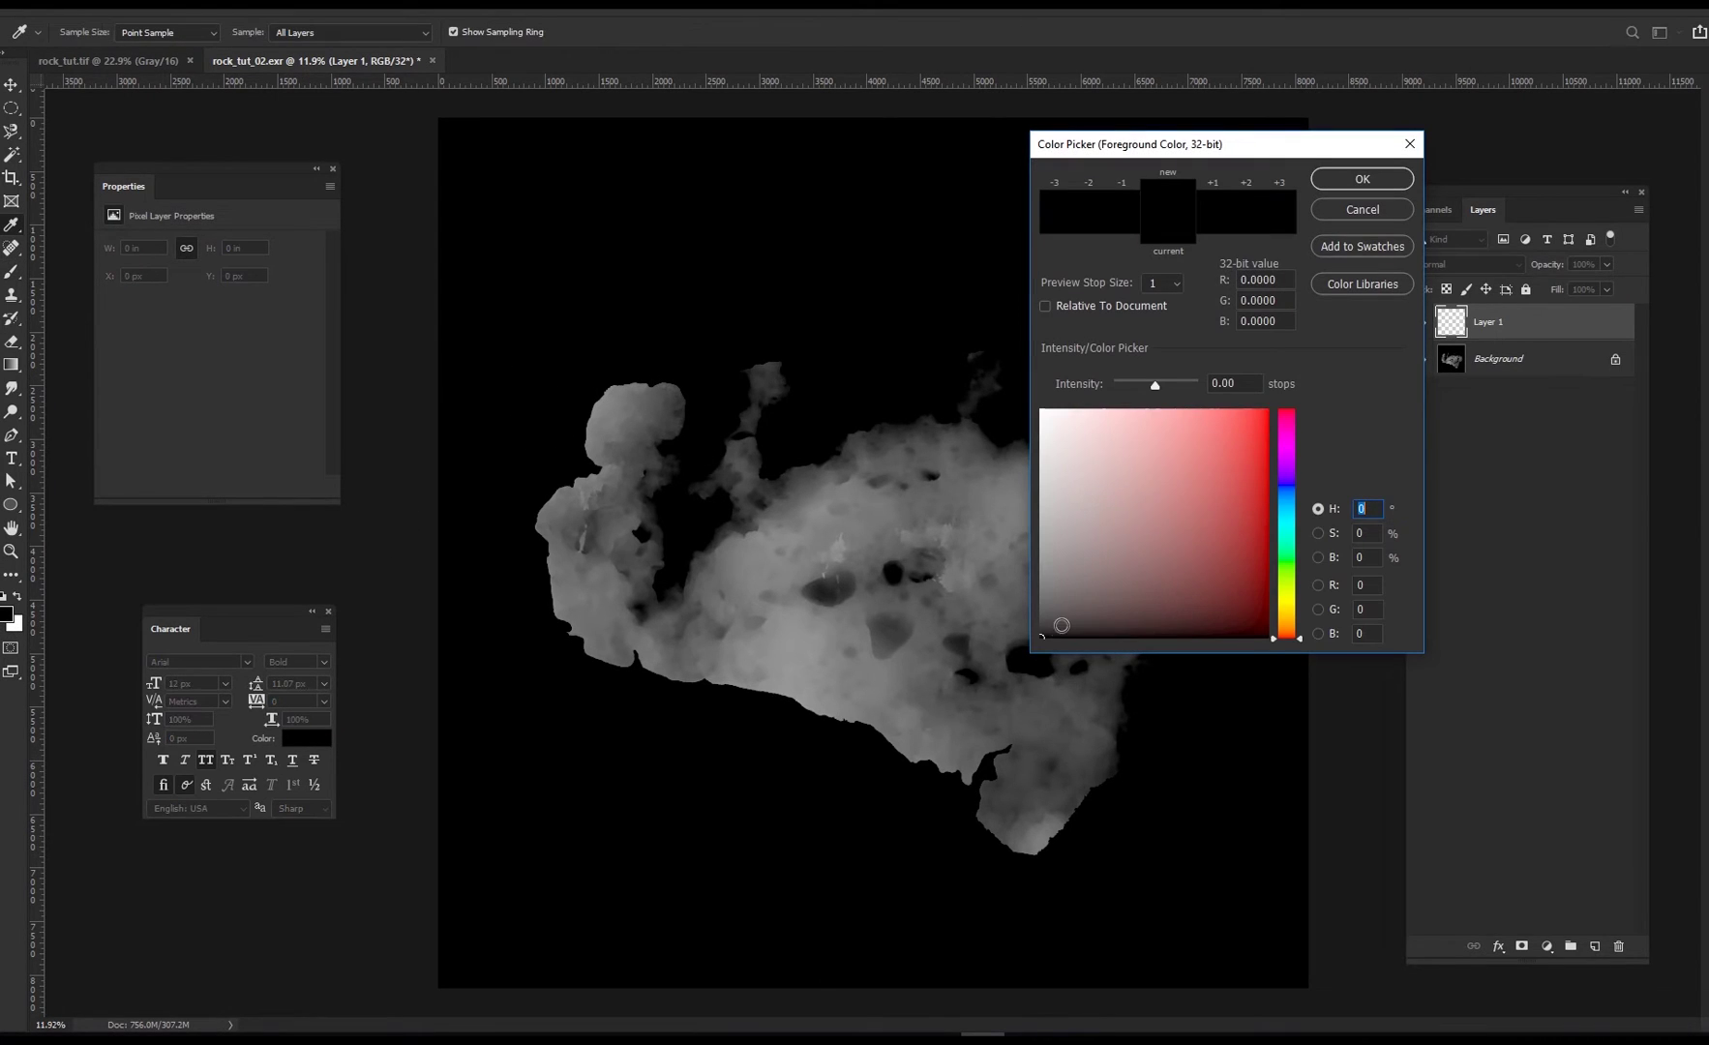
click(1319, 183)
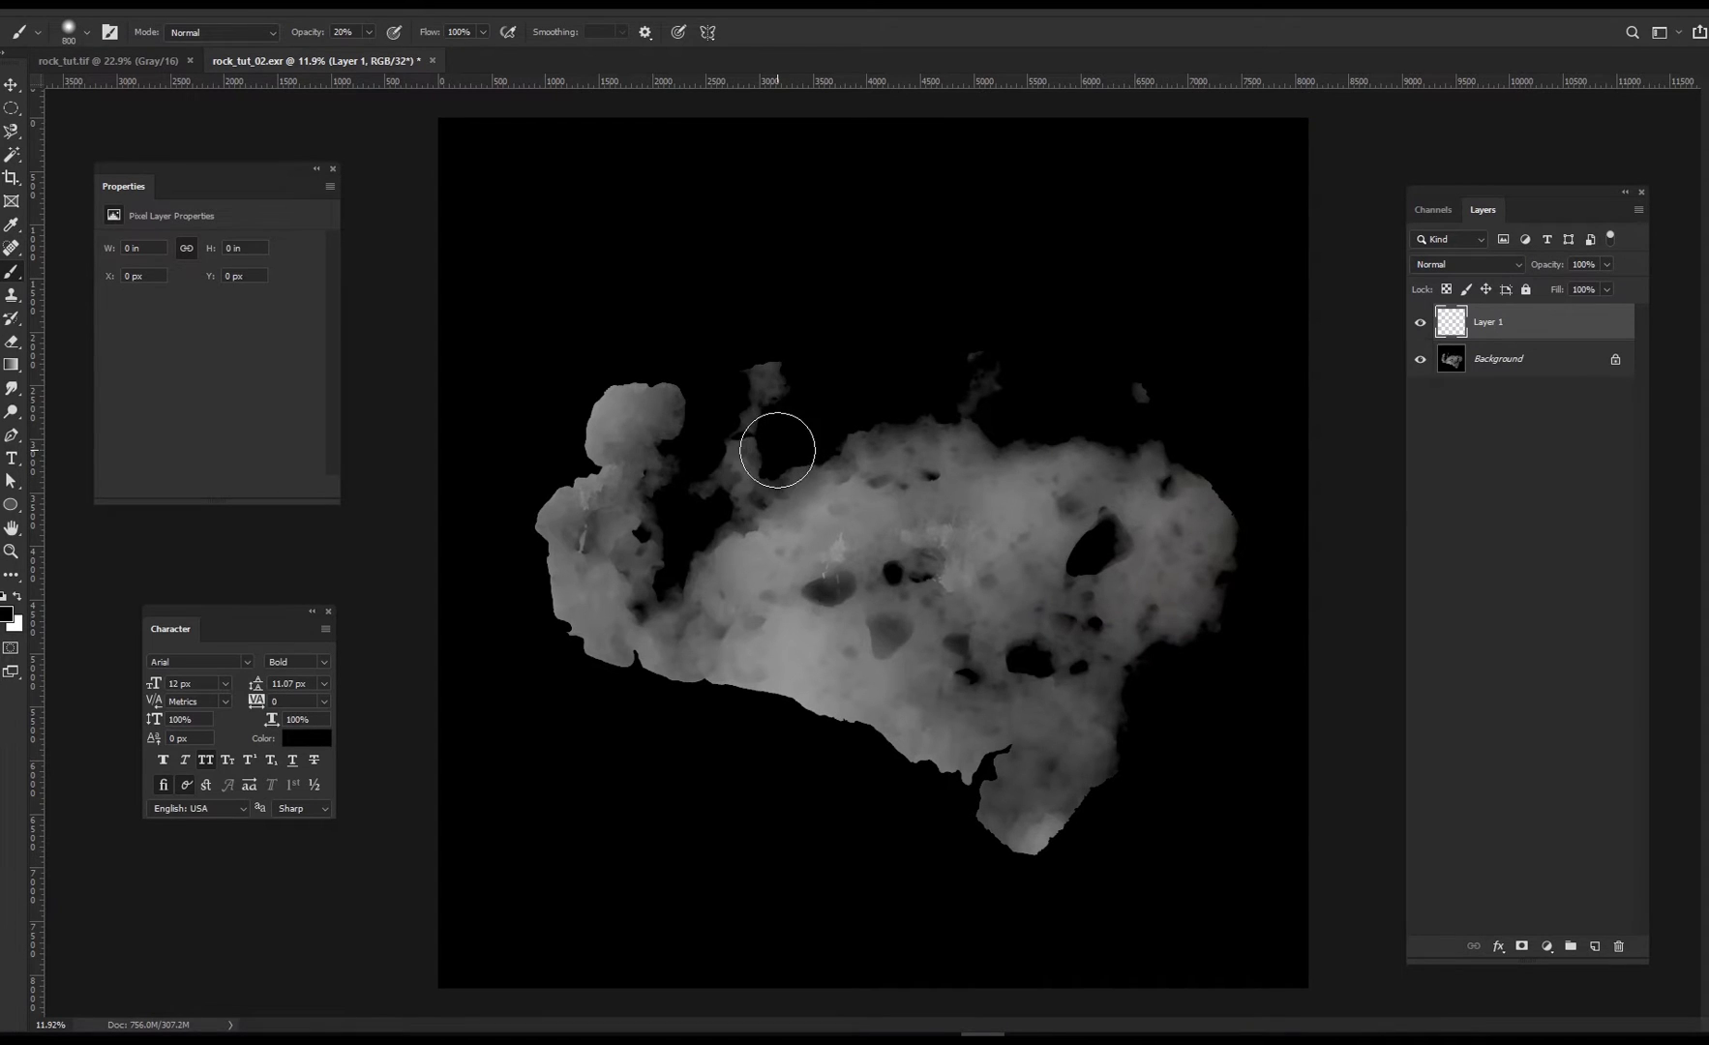
key(bracketright)
key(bracketright)
key(bracketright)
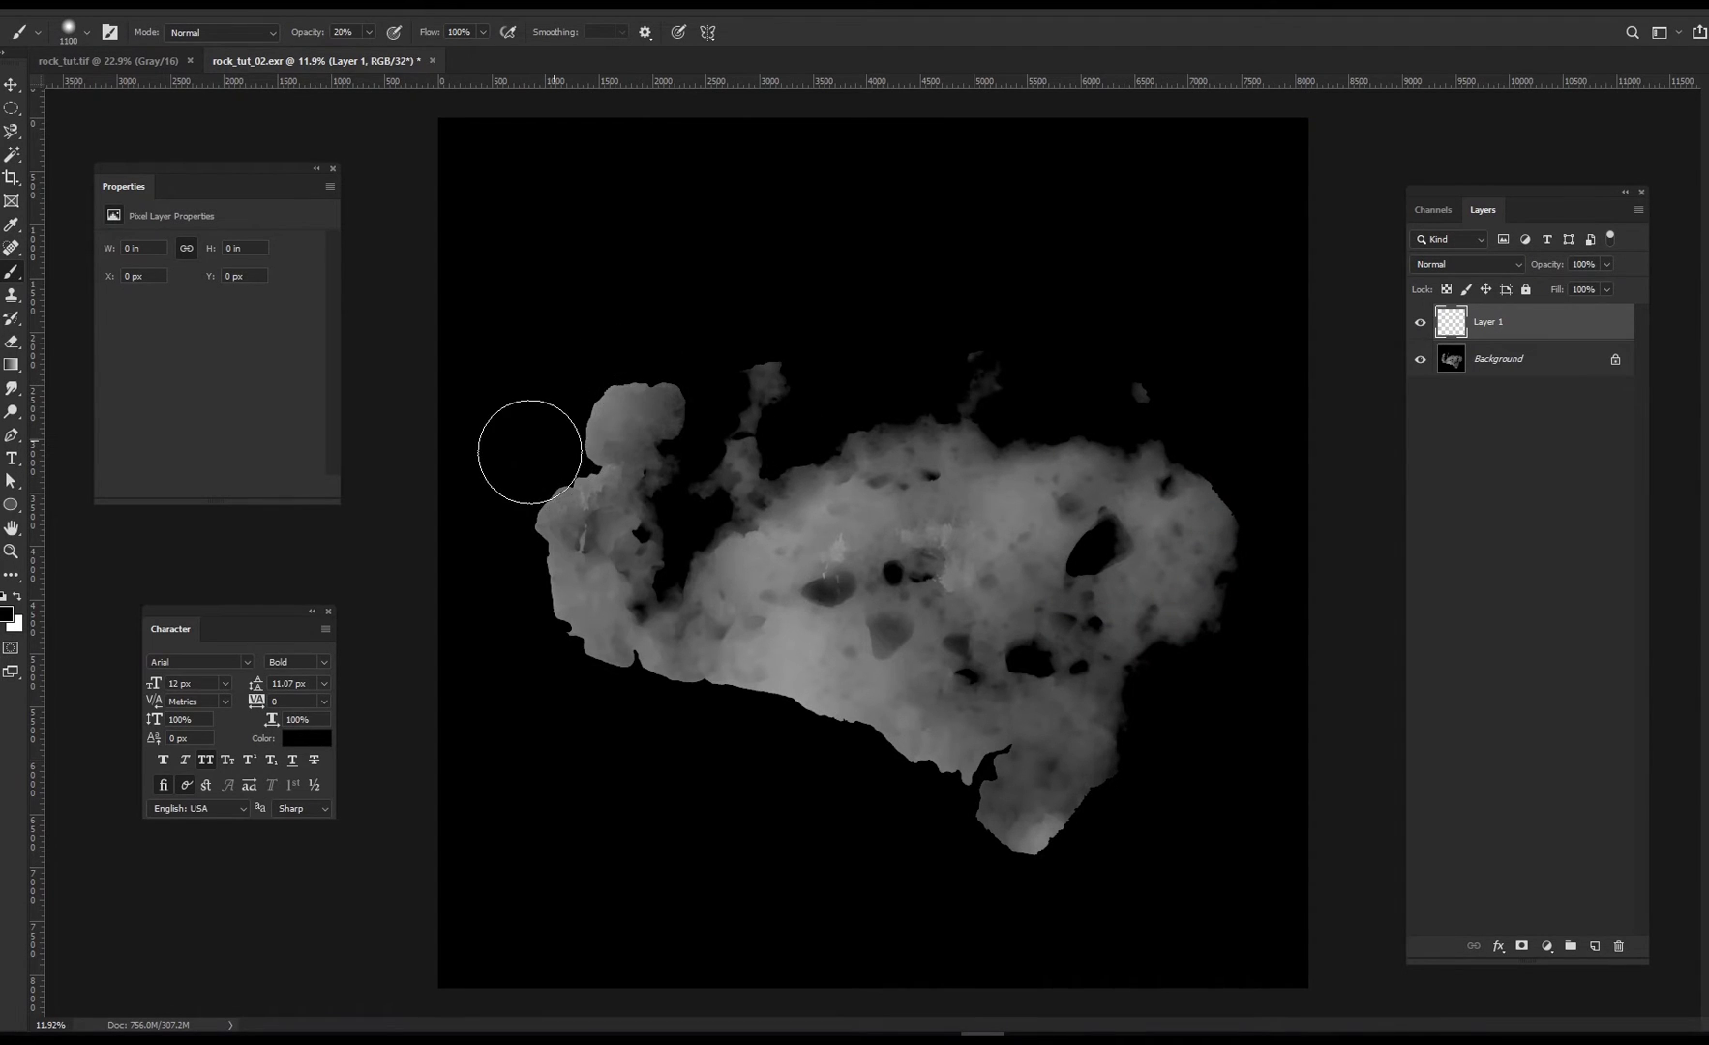
key(0)
Step: Paint black over the rock's left lobe, then softly darken its lower edge at 20% opacity
mouse_move(530, 452)
mouse_down()
mouse_move(553, 438)
mouse_move(564, 654)
mouse_move(625, 719)
mouse_move(798, 725)
mouse_move(928, 793)
mouse_move(983, 774)
mouse_move(992, 847)
mouse_move(1095, 843)
mouse_move(1035, 855)
mouse_move(1080, 820)
mouse_move(1000, 855)
mouse_up()
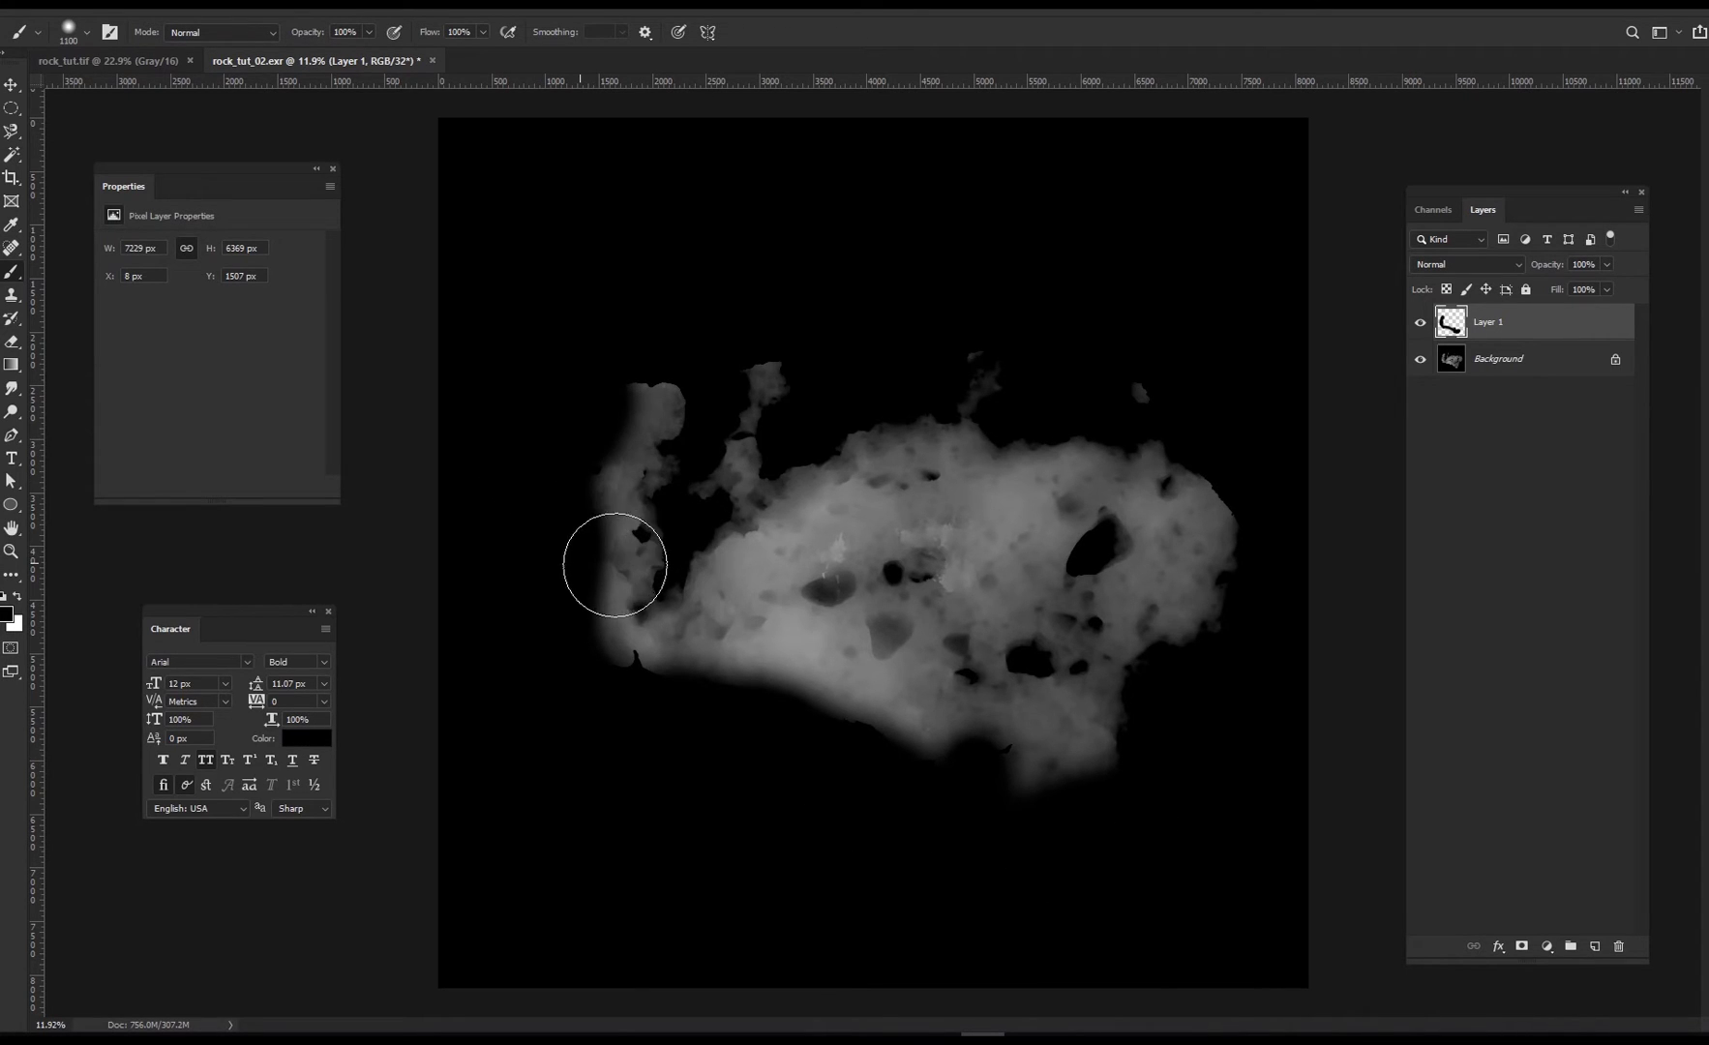
mouse_move(615, 565)
mouse_down()
mouse_move(625, 434)
mouse_move(664, 373)
mouse_move(608, 431)
mouse_up()
drag(619, 629, 622, 684)
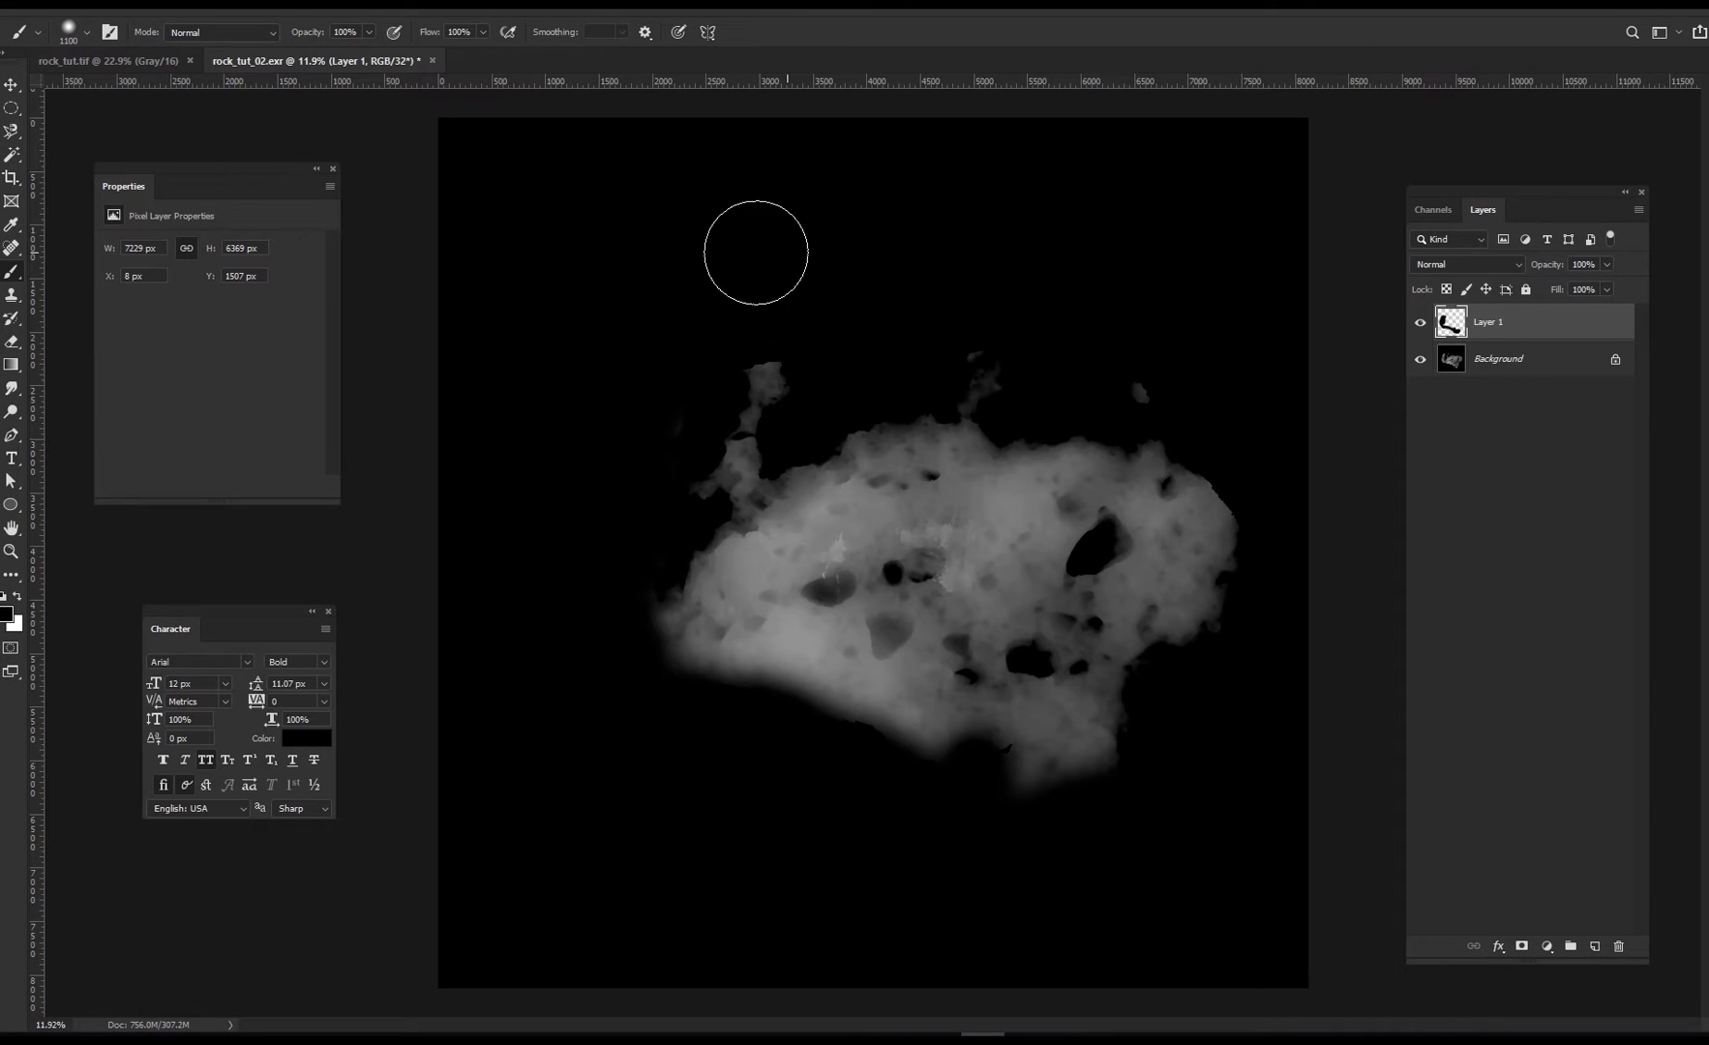
mouse_move(656, 568)
mouse_down()
mouse_move(793, 786)
mouse_move(830, 756)
mouse_move(761, 733)
mouse_move(687, 653)
mouse_move(786, 703)
mouse_up()
key(2)
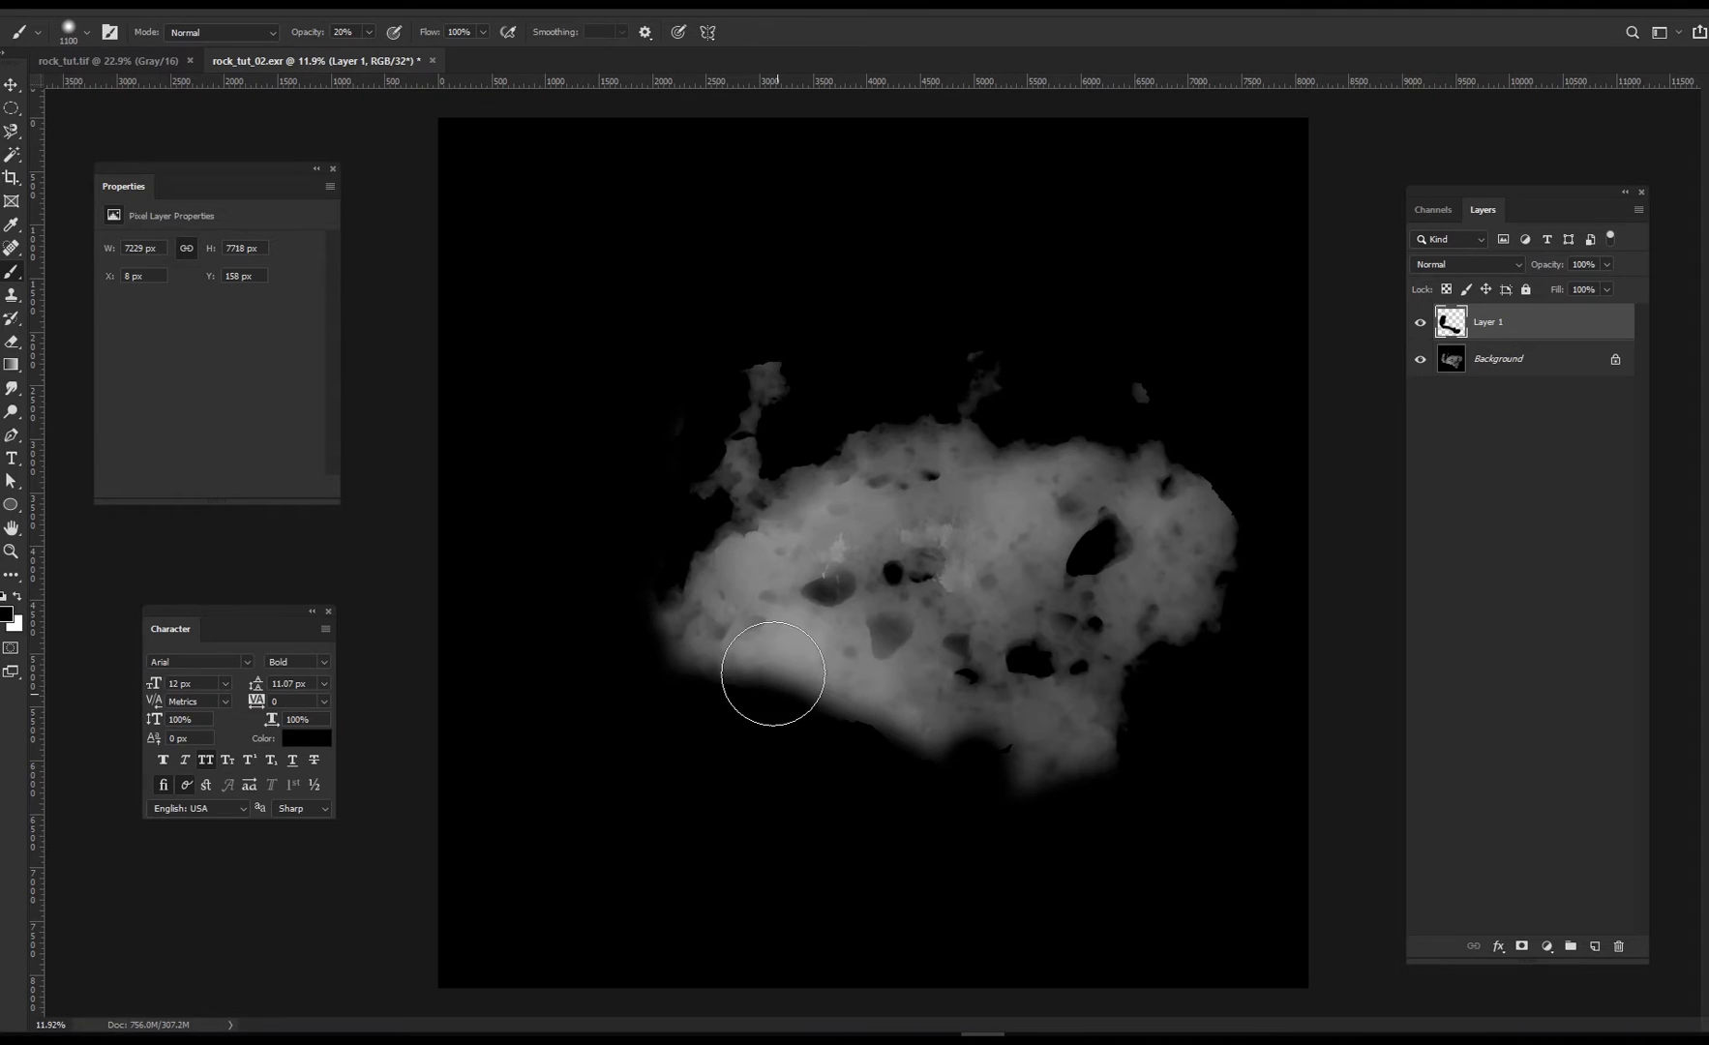
mouse_move(664, 629)
mouse_down()
mouse_move(728, 700)
mouse_move(786, 693)
mouse_move(1024, 795)
mouse_move(1146, 774)
mouse_move(858, 734)
mouse_up()
Step: Convert to 16 Bits/Channel, merging layers with HDR Toning's Exposure and Gamma method
key(v)
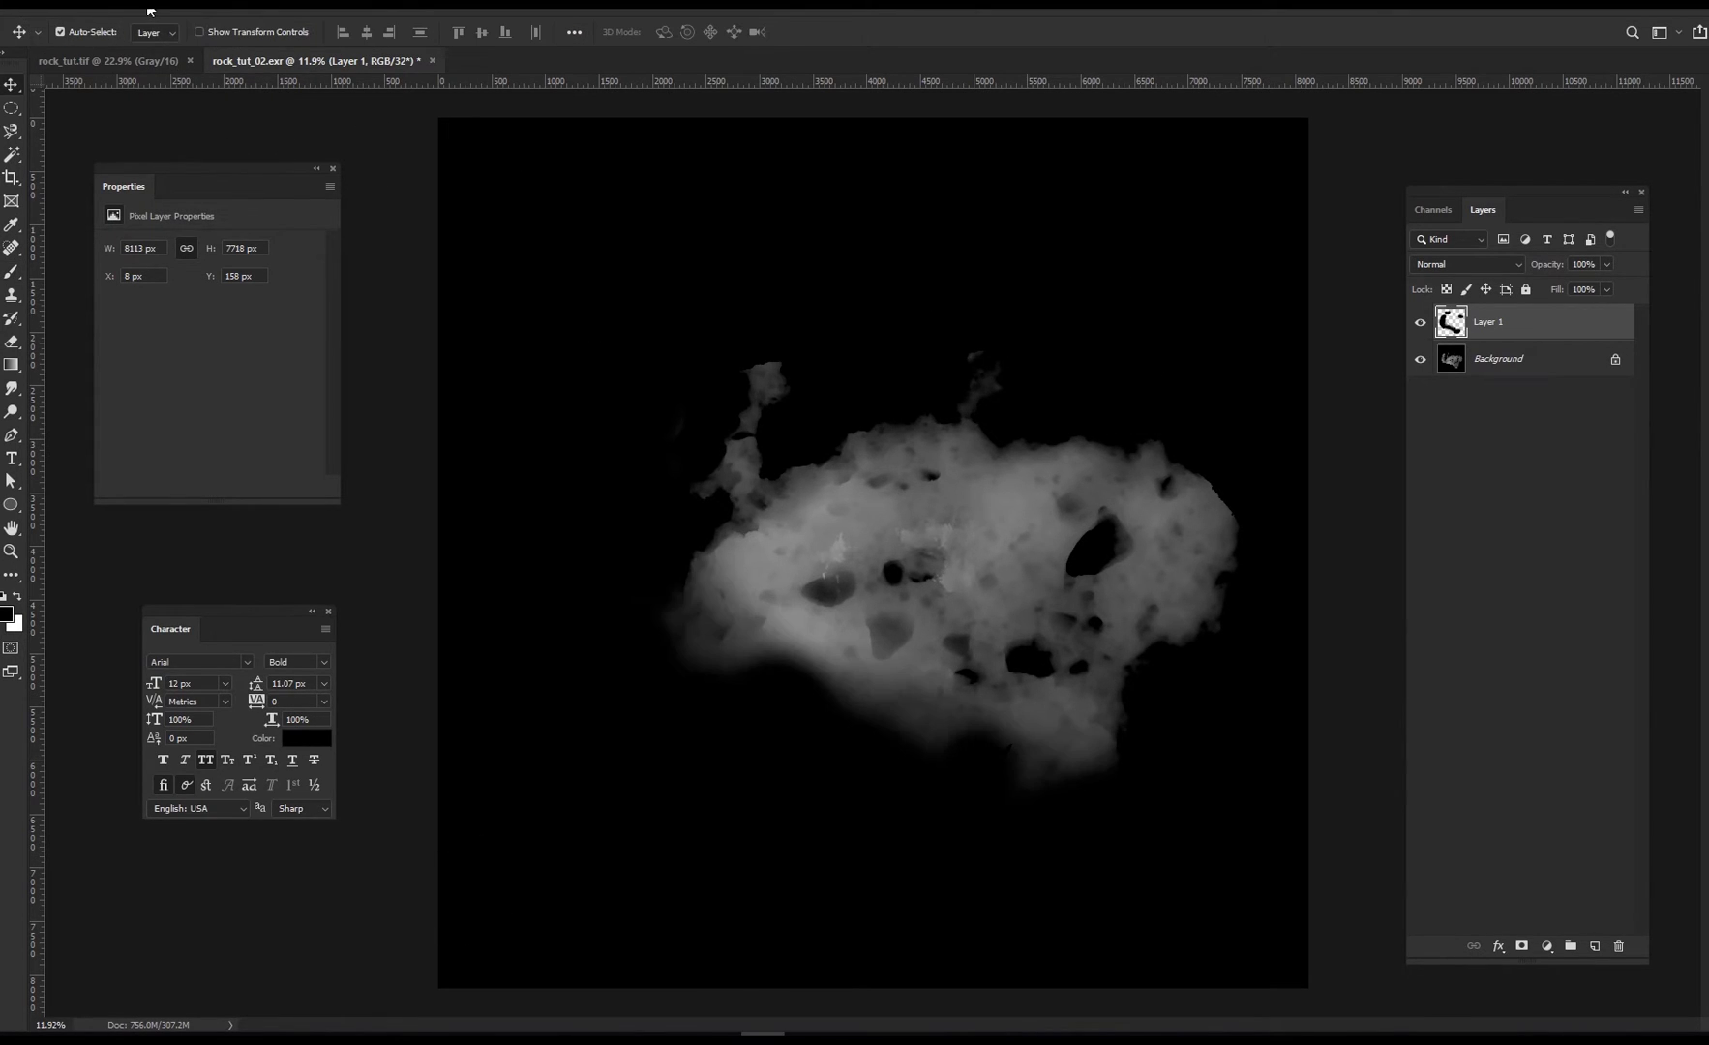
click(118, 9)
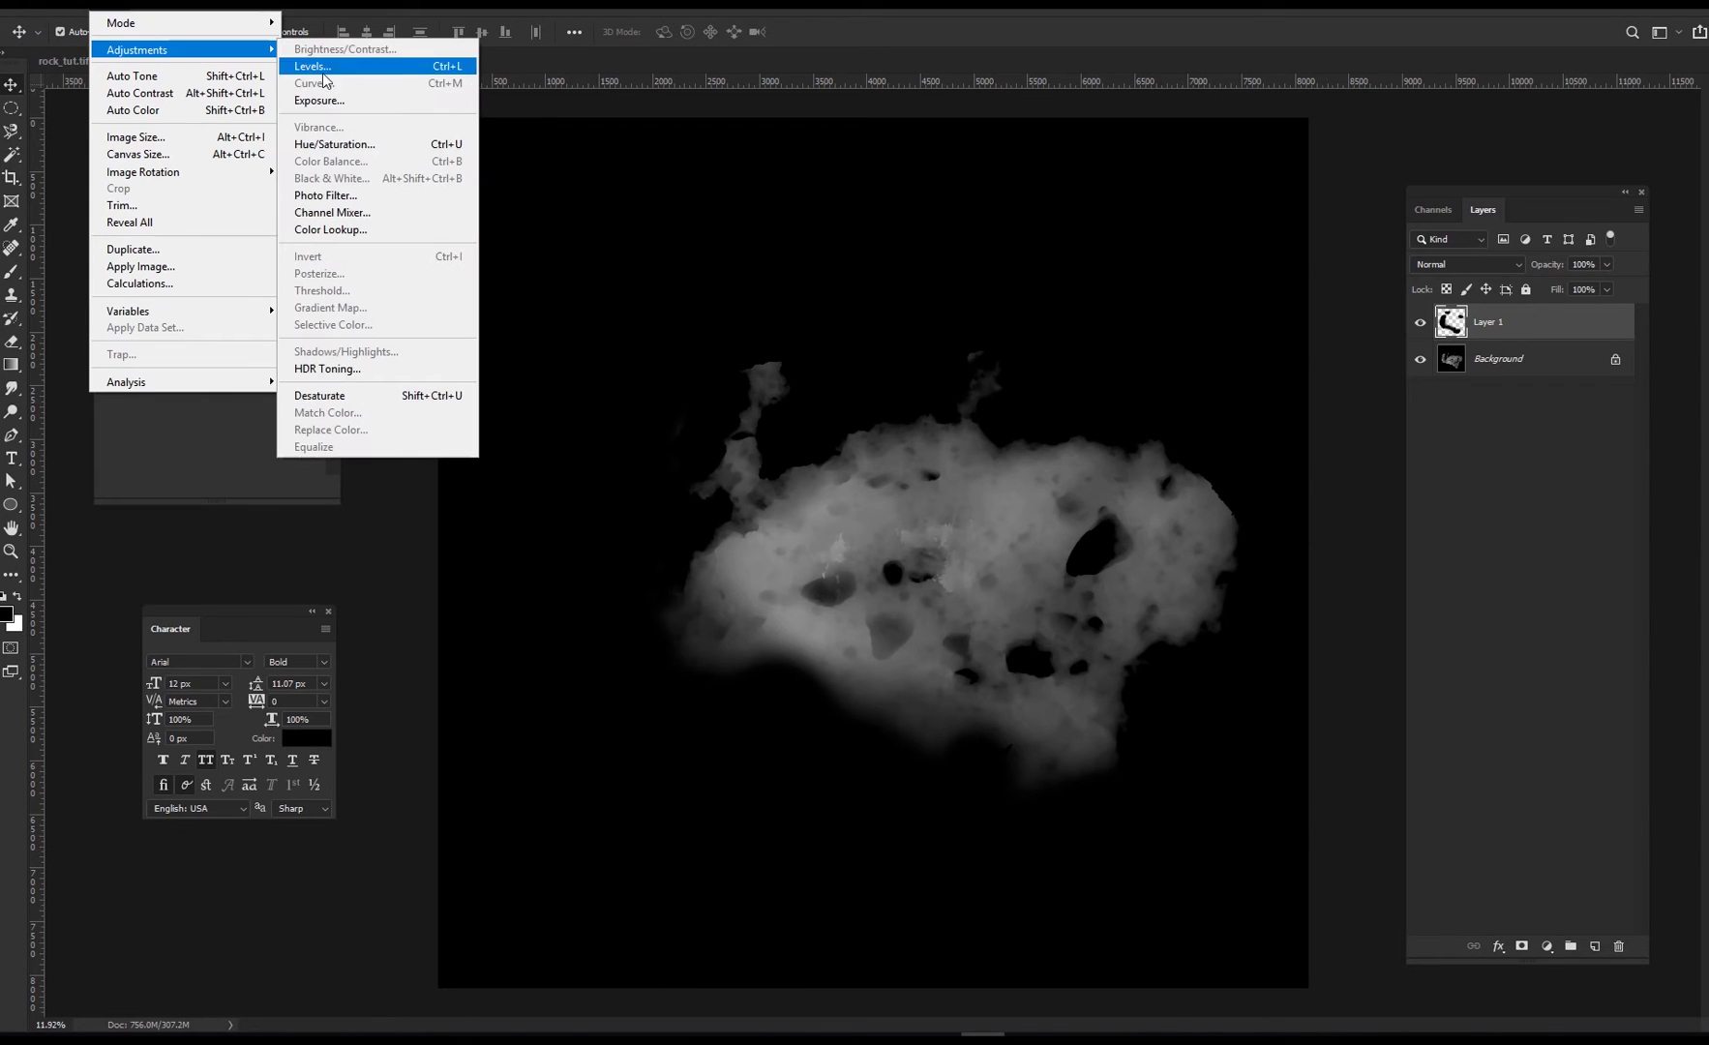
mouse_move(201, 23)
click(324, 187)
click(1077, 533)
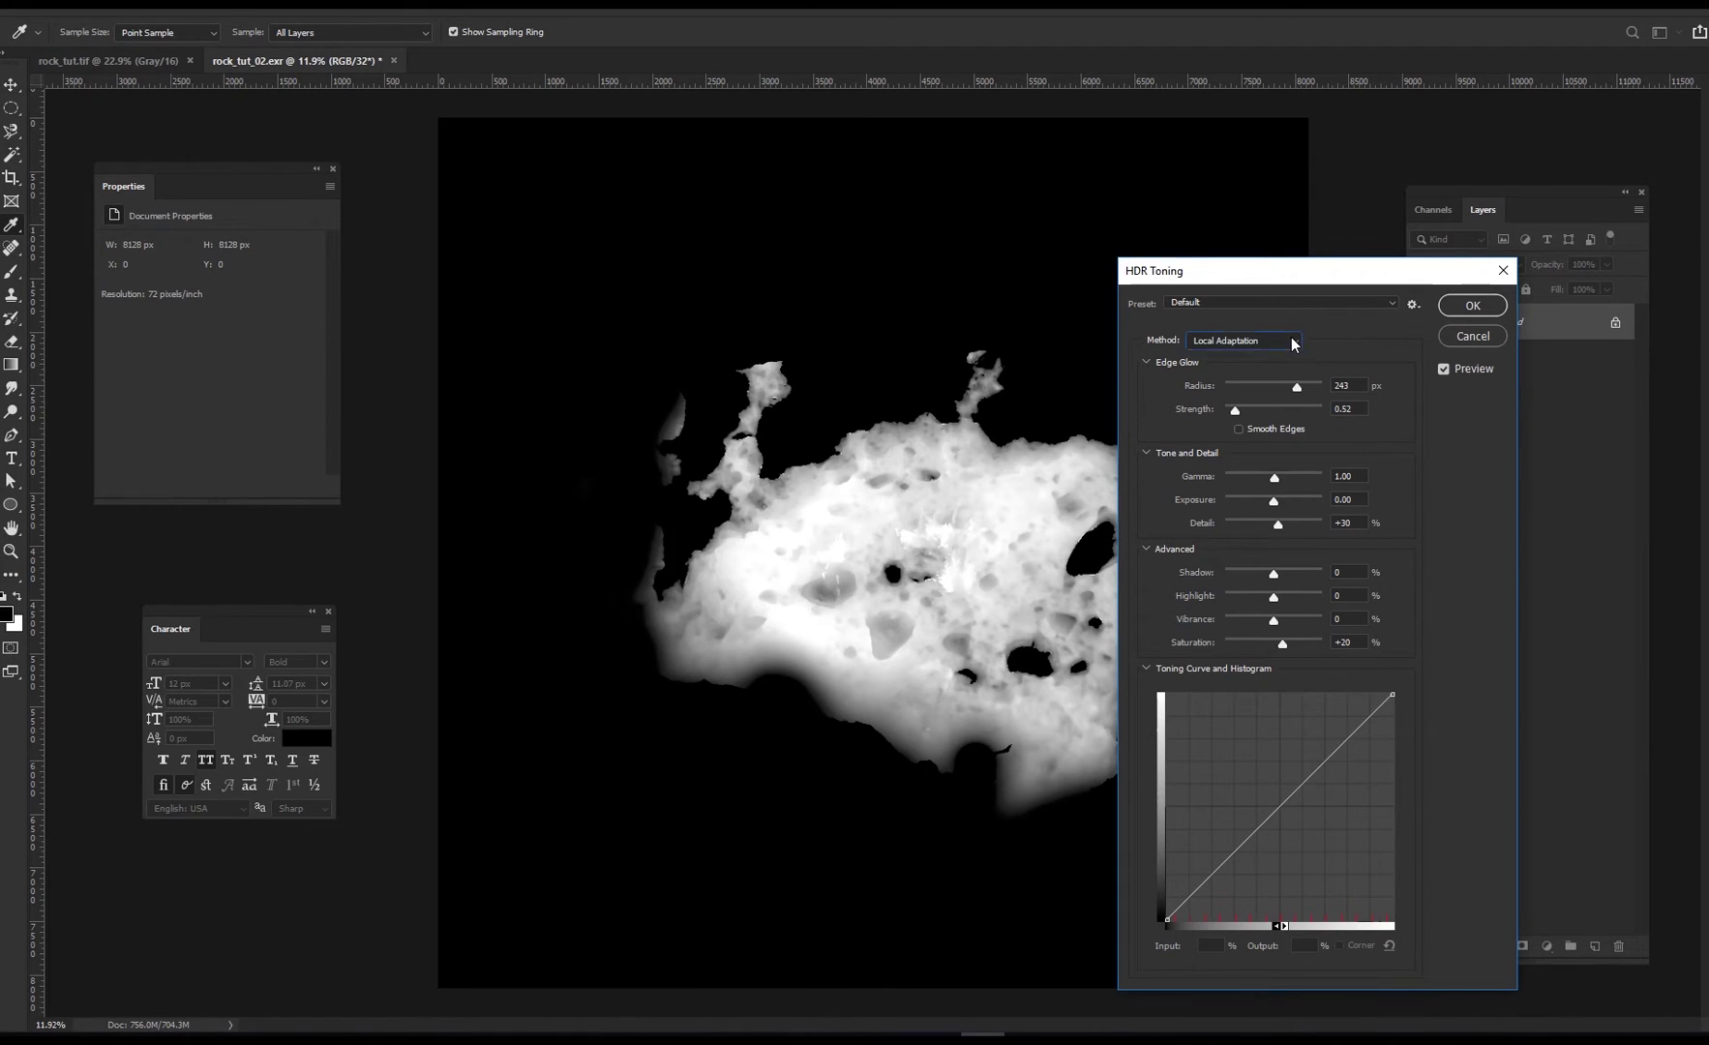
click(1288, 341)
click(1268, 355)
click(1468, 306)
key(v)
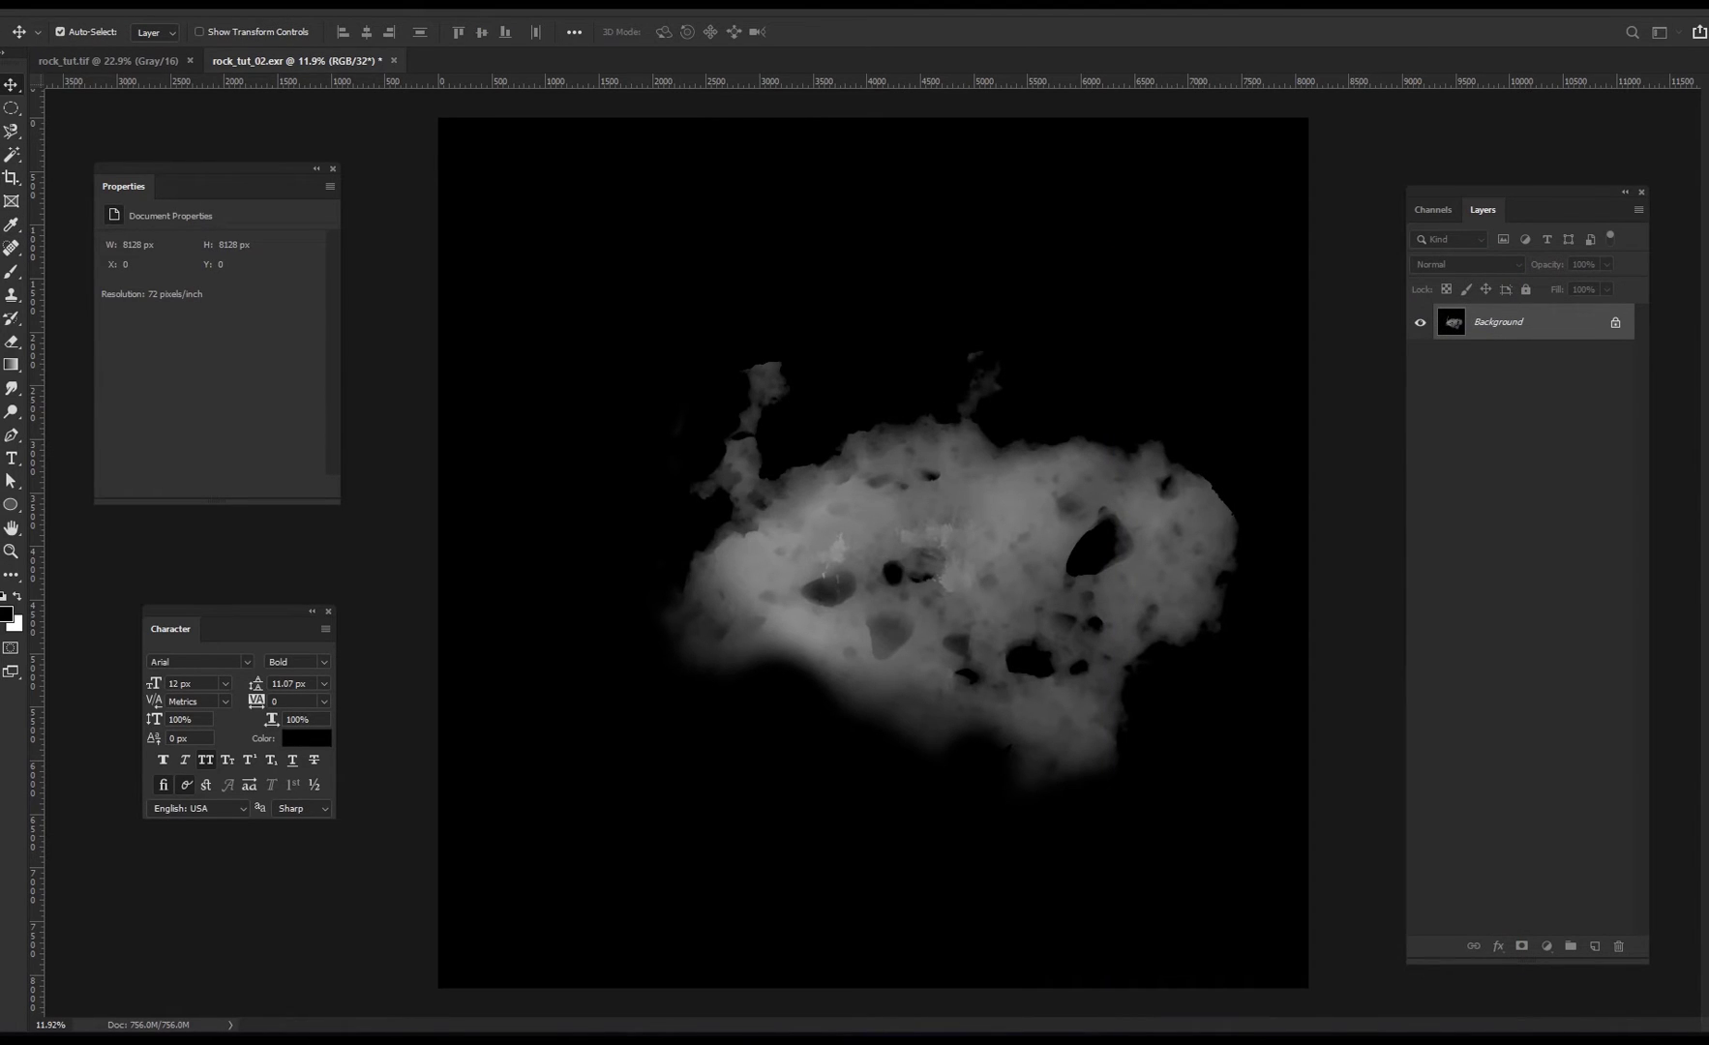
Step: Crop the canvas to a tighter 6108 px square centred on the rock
key(c)
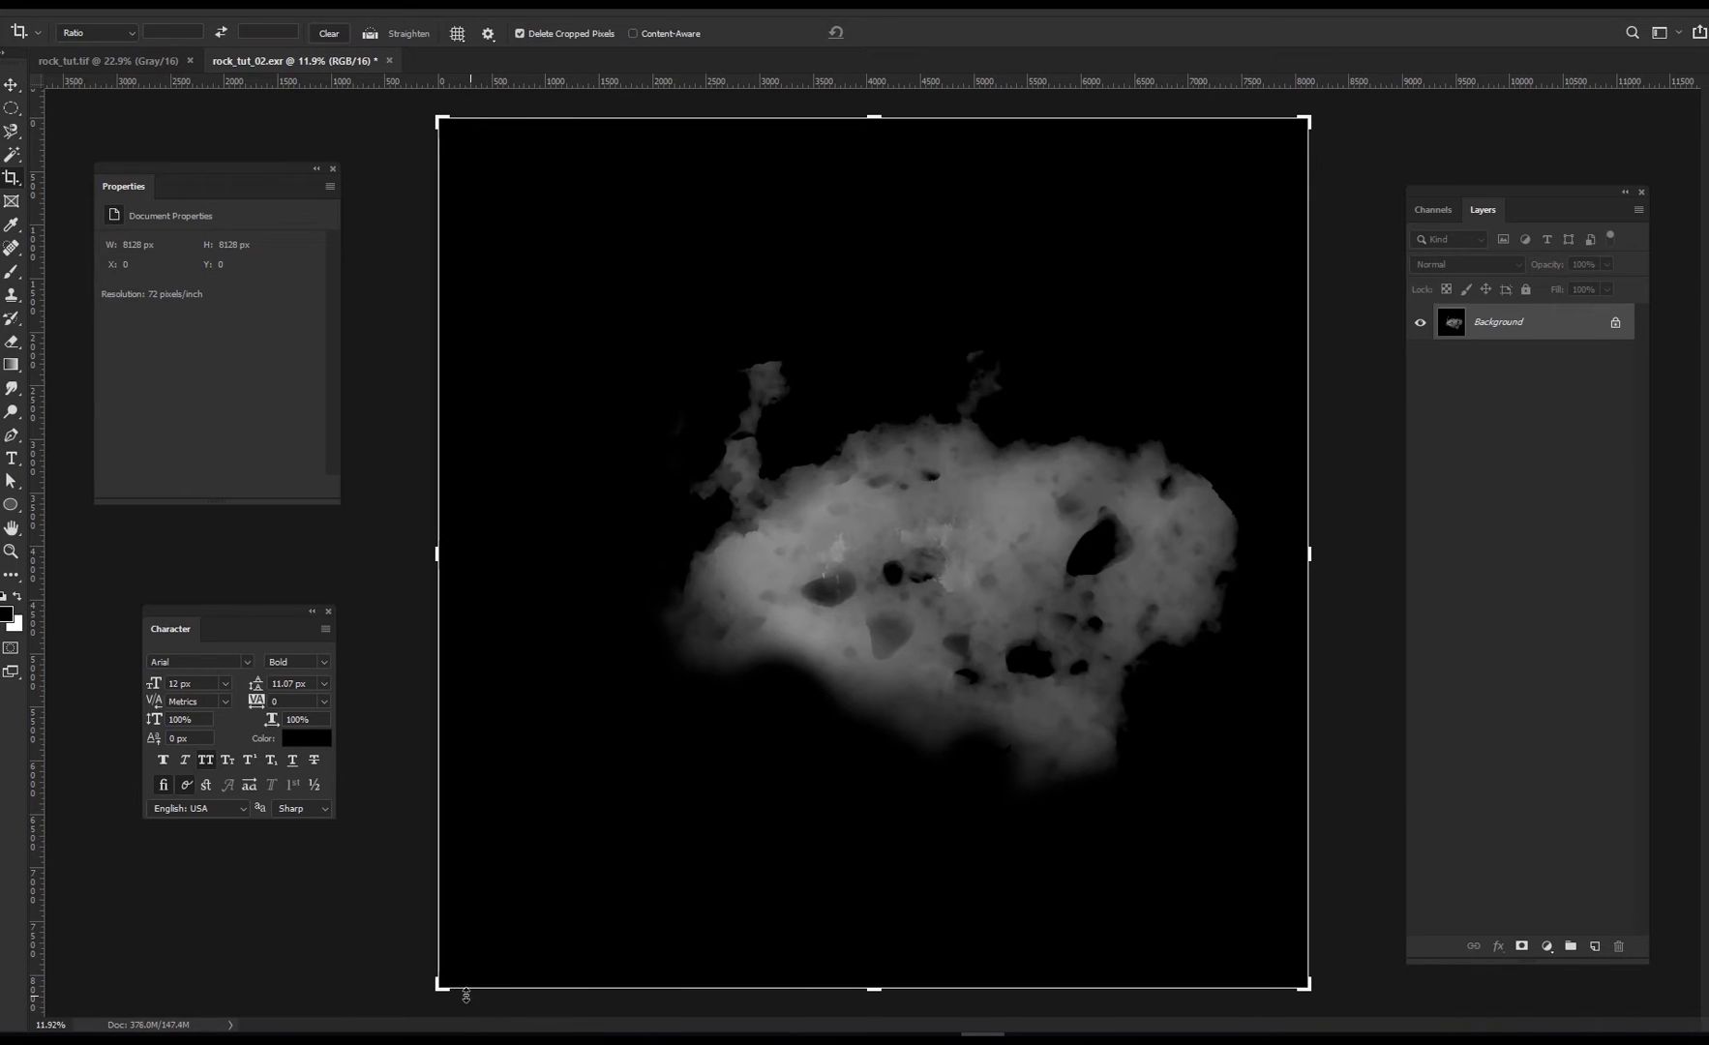
drag(433, 988, 566, 852)
drag(732, 705, 937, 477)
key(Return)
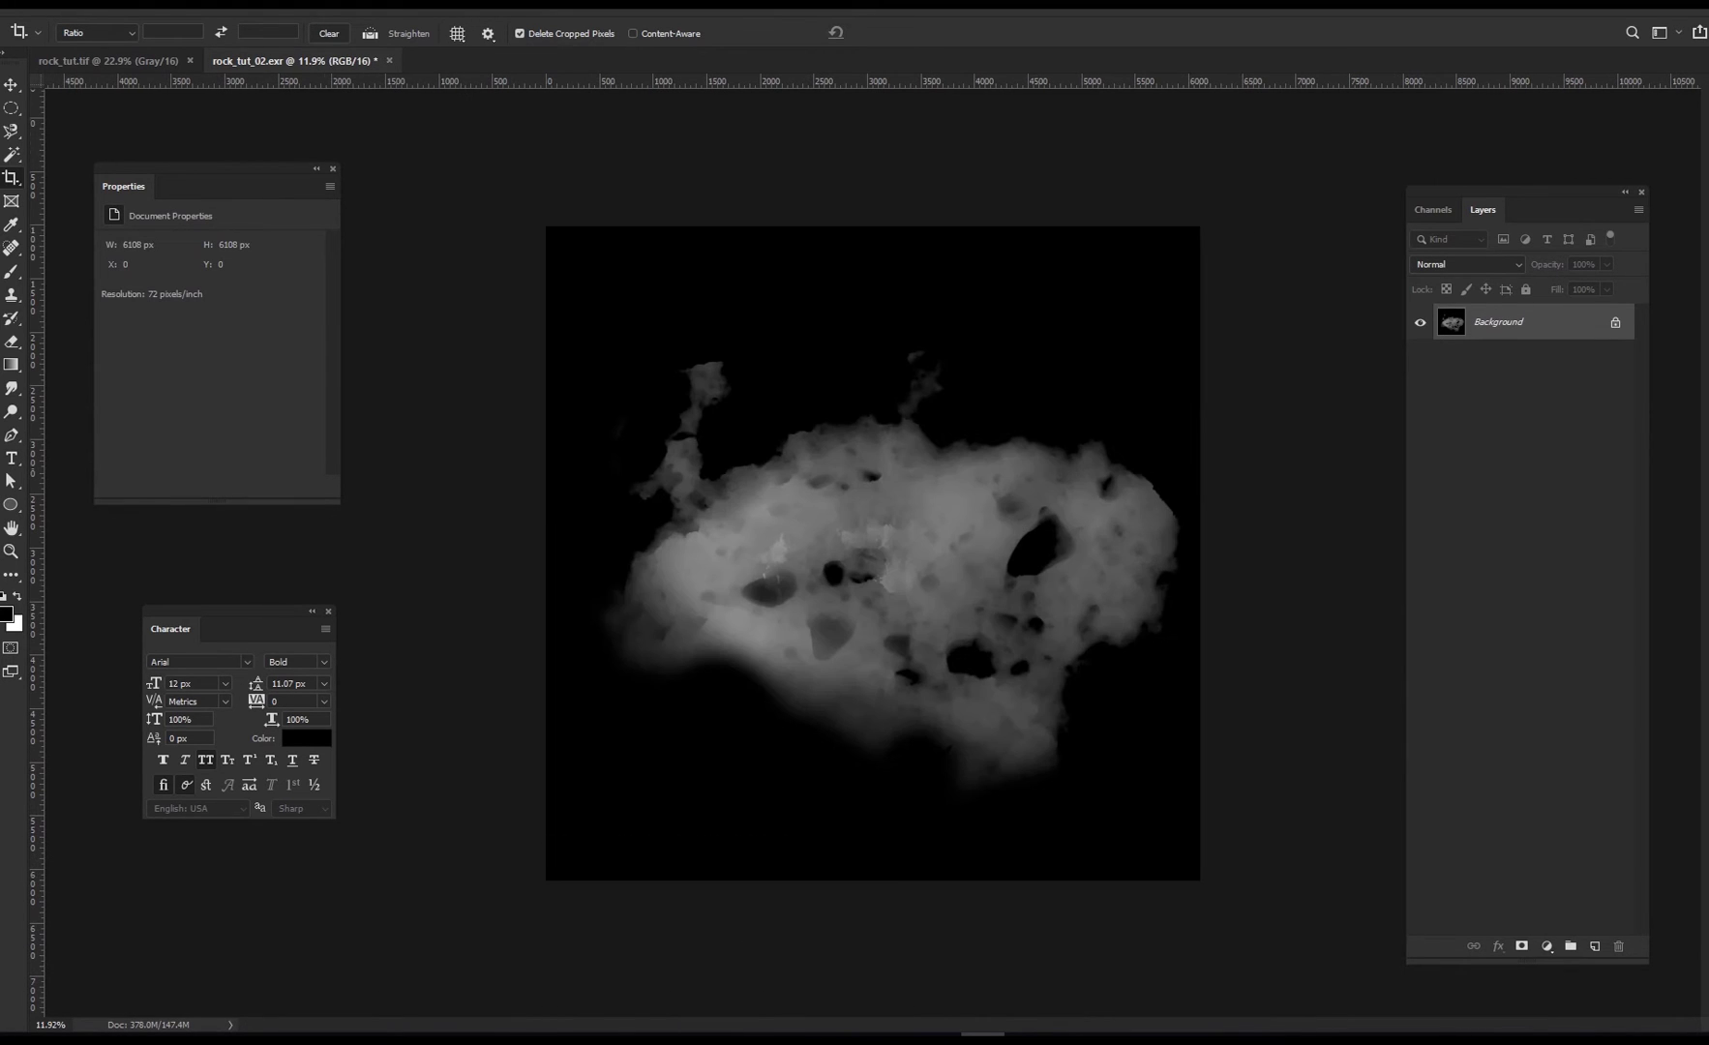
Step: Convert the image to Grayscale mode, discarding its colour information
click(114, 11)
mouse_move(186, 32)
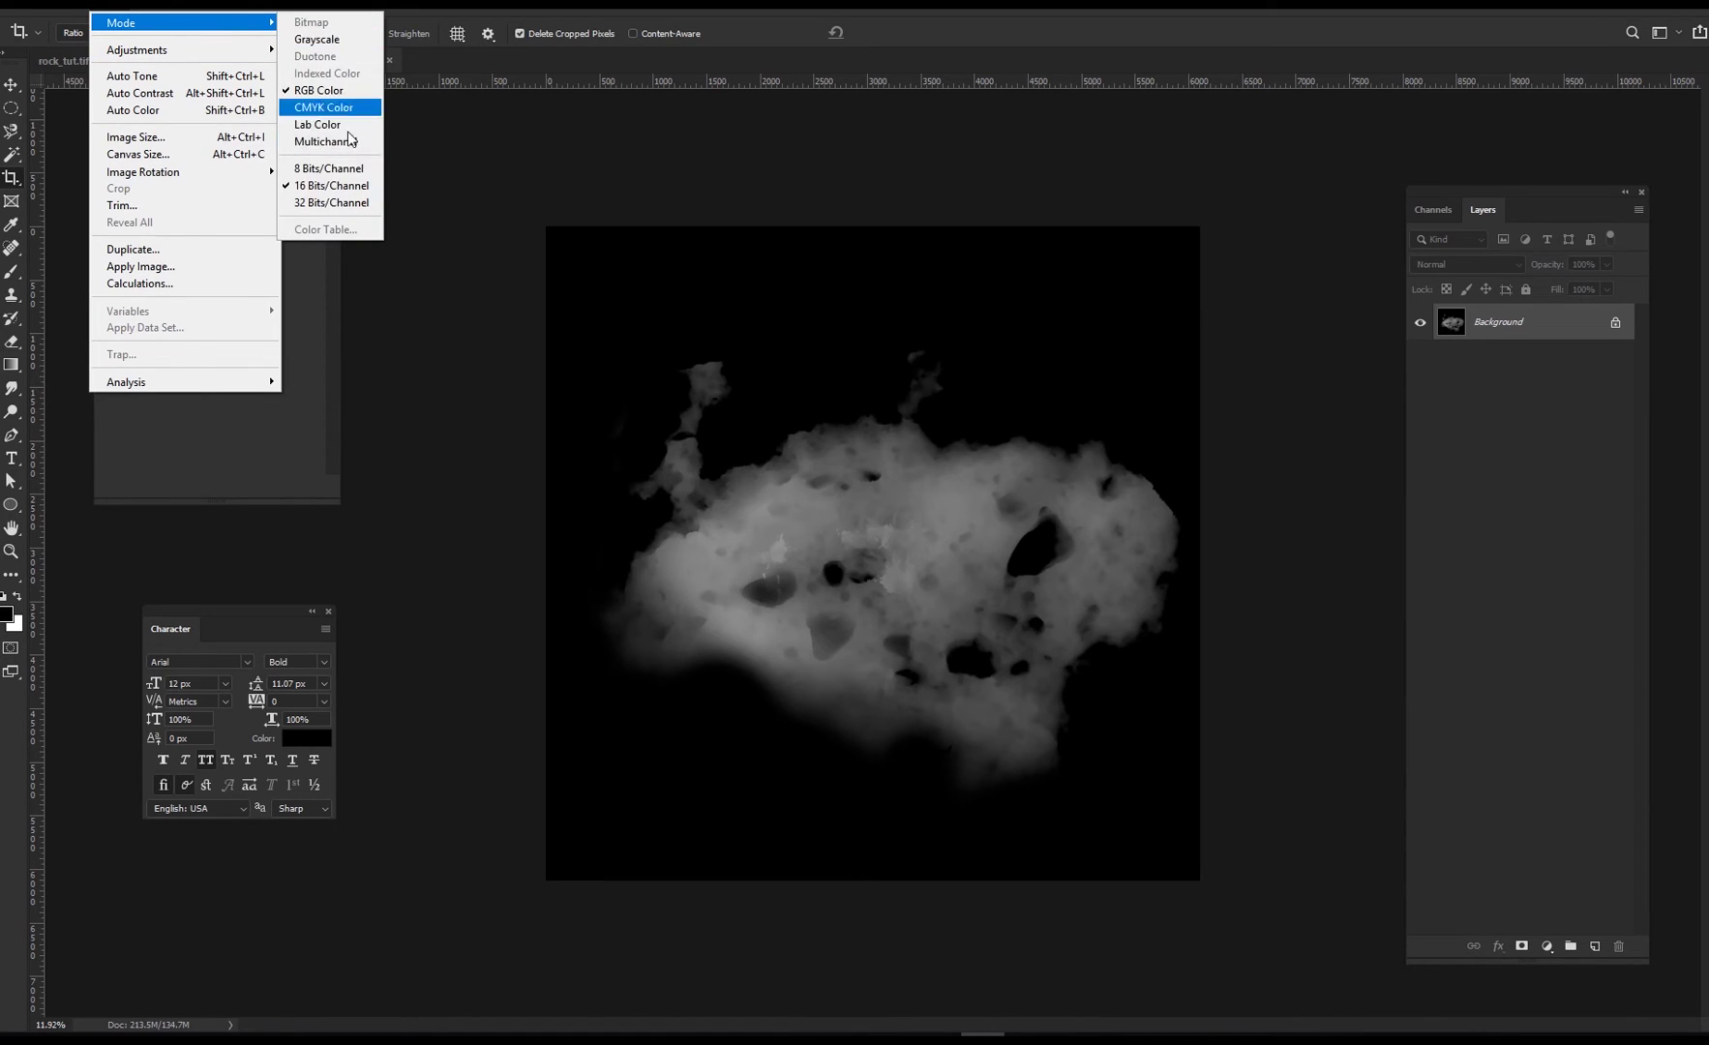
click(318, 39)
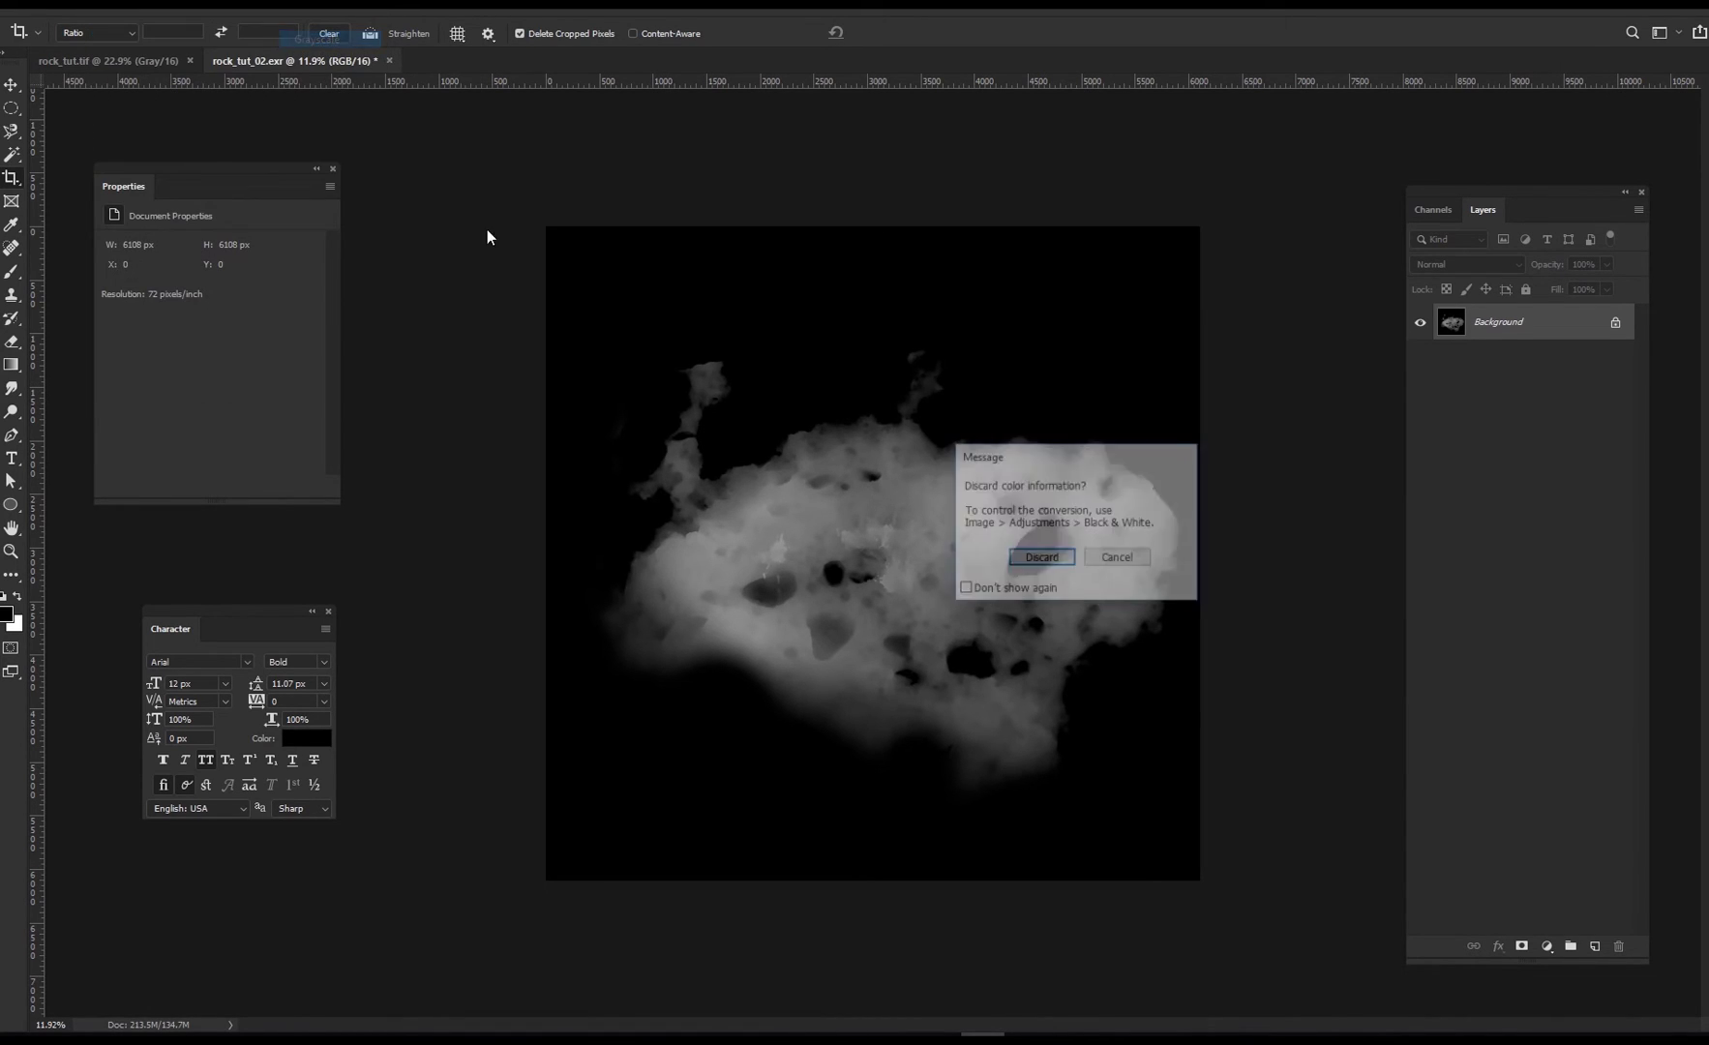
click(1042, 560)
key(v)
Step: Spot-heal the dark spot and white streak on the rock, then fit the image on screen
alt+scroll(876, 630, up, 5)
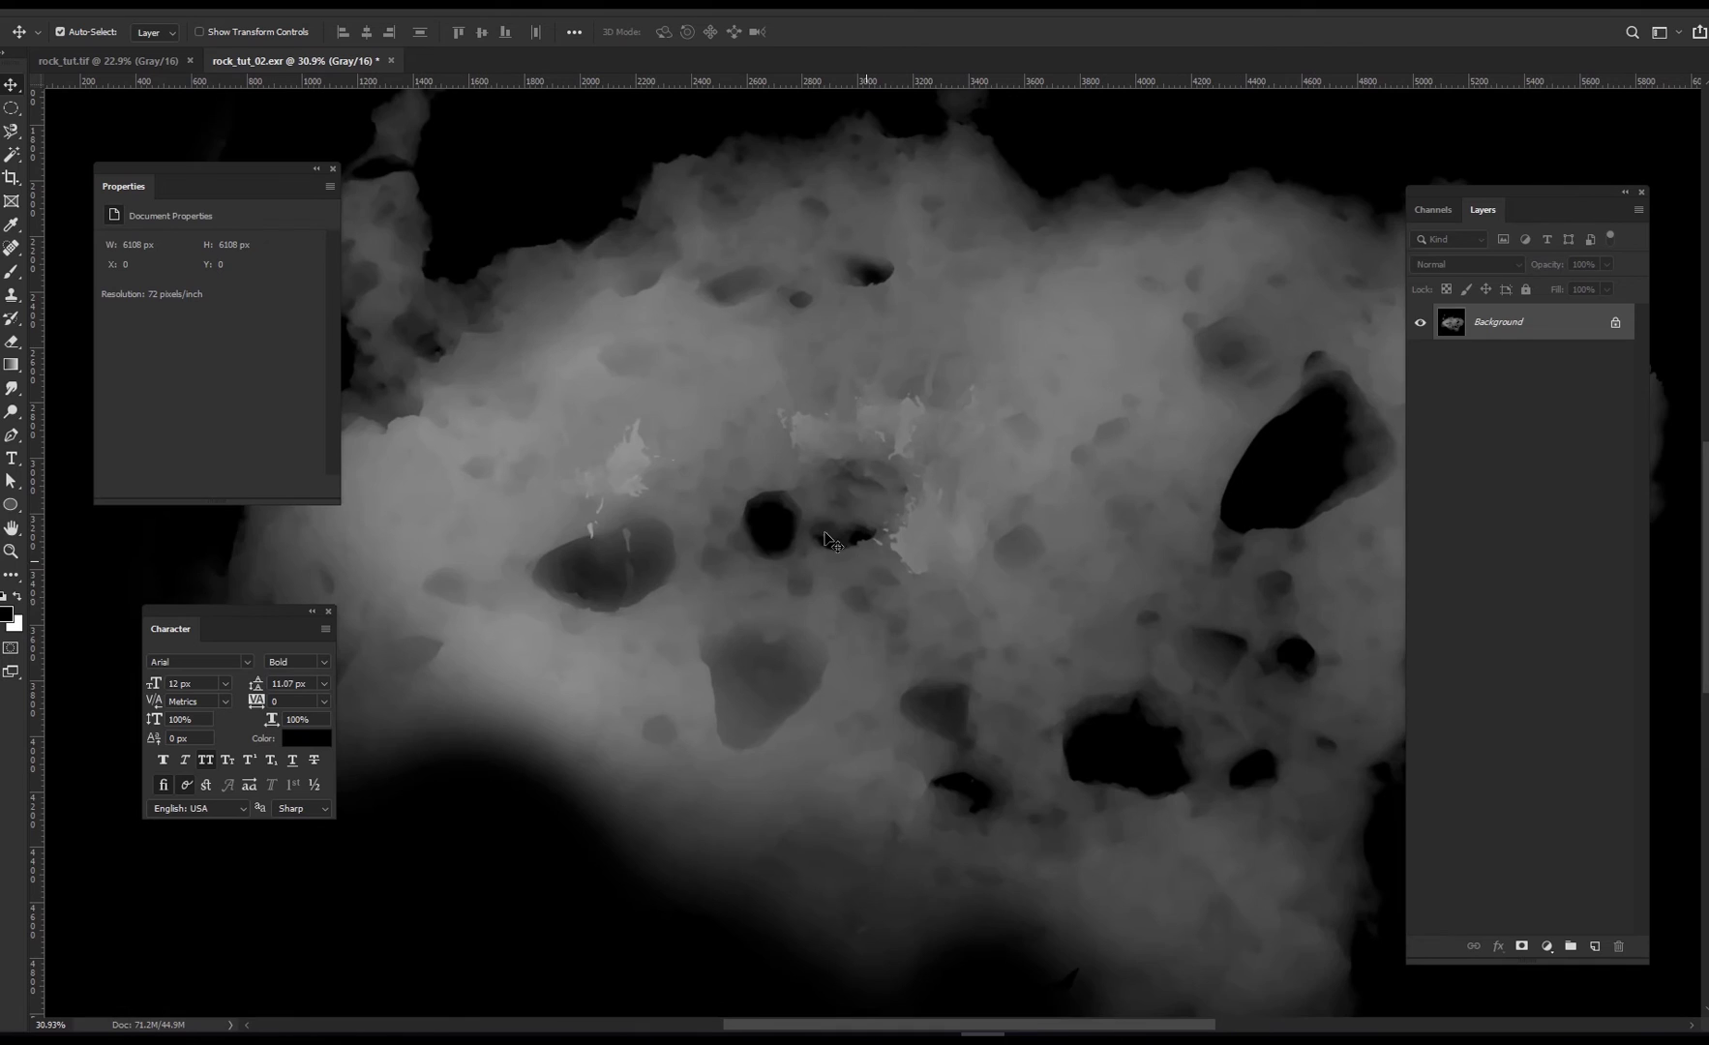
drag(785, 496, 807, 553)
click(12, 248)
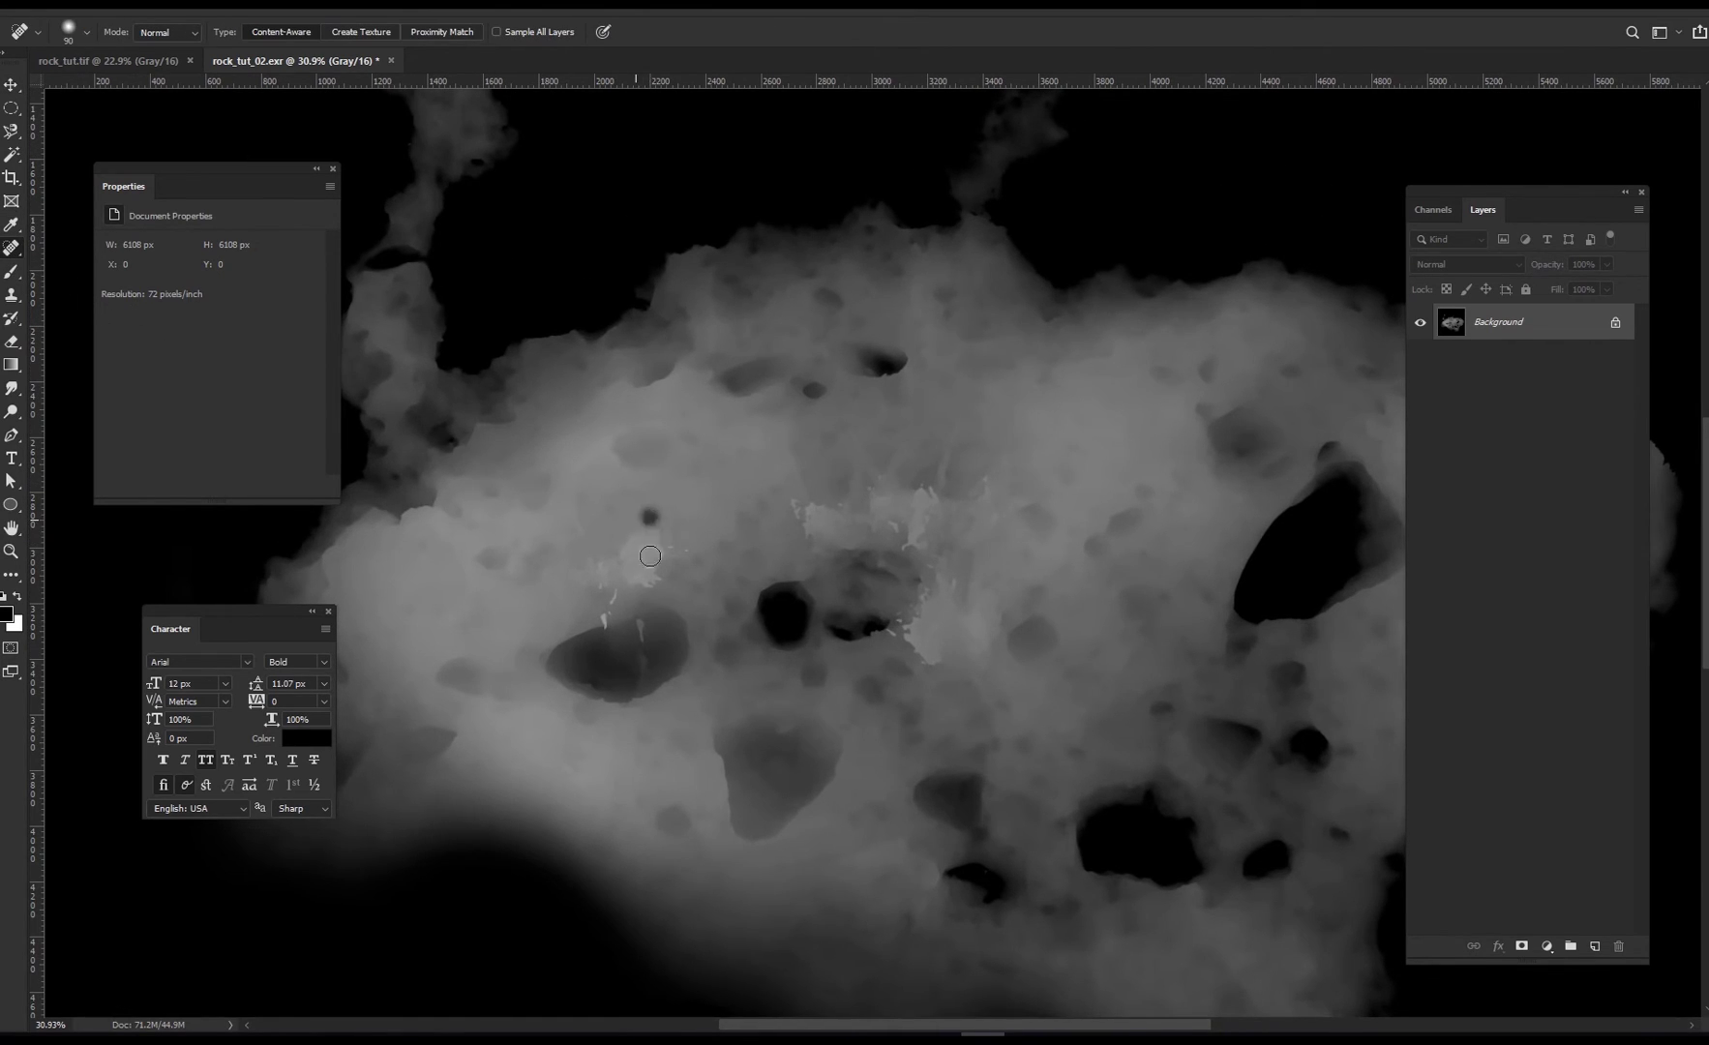
drag(649, 555, 645, 519)
mouse_move(606, 613)
mouse_down()
mouse_move(599, 627)
mouse_move(651, 521)
mouse_move(689, 556)
mouse_move(672, 535)
mouse_up()
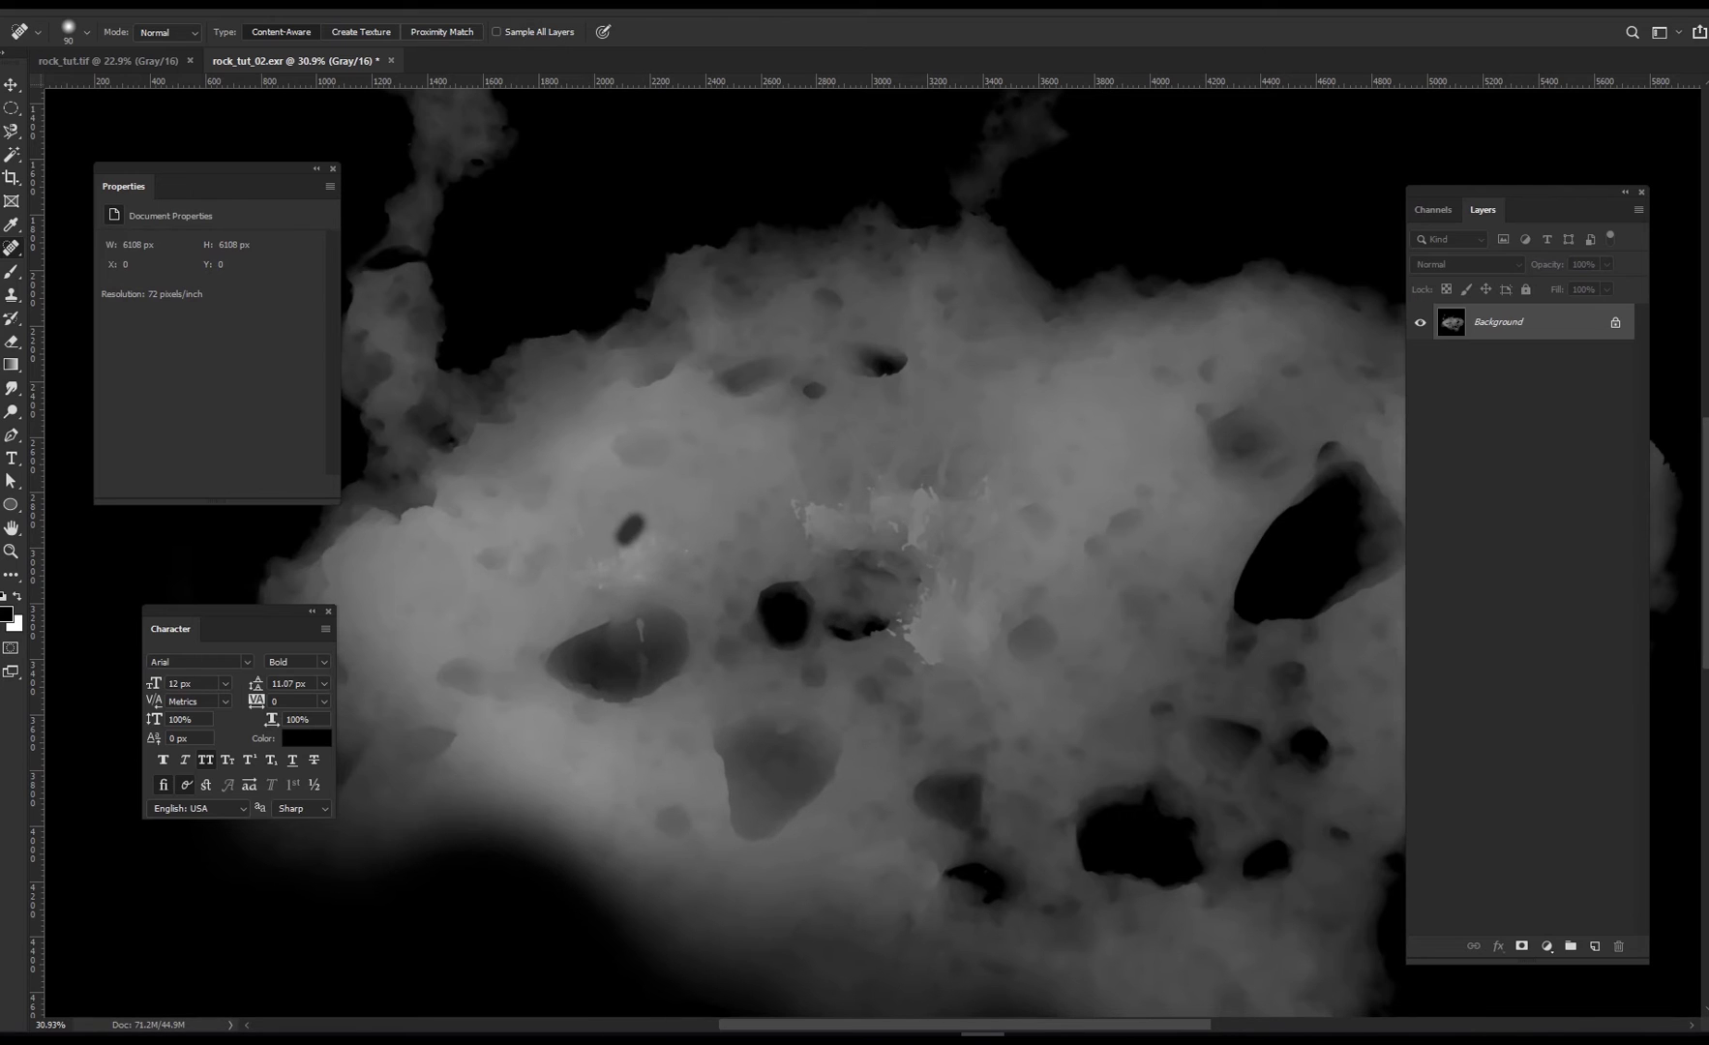
key(v)
key(ctrl+0)
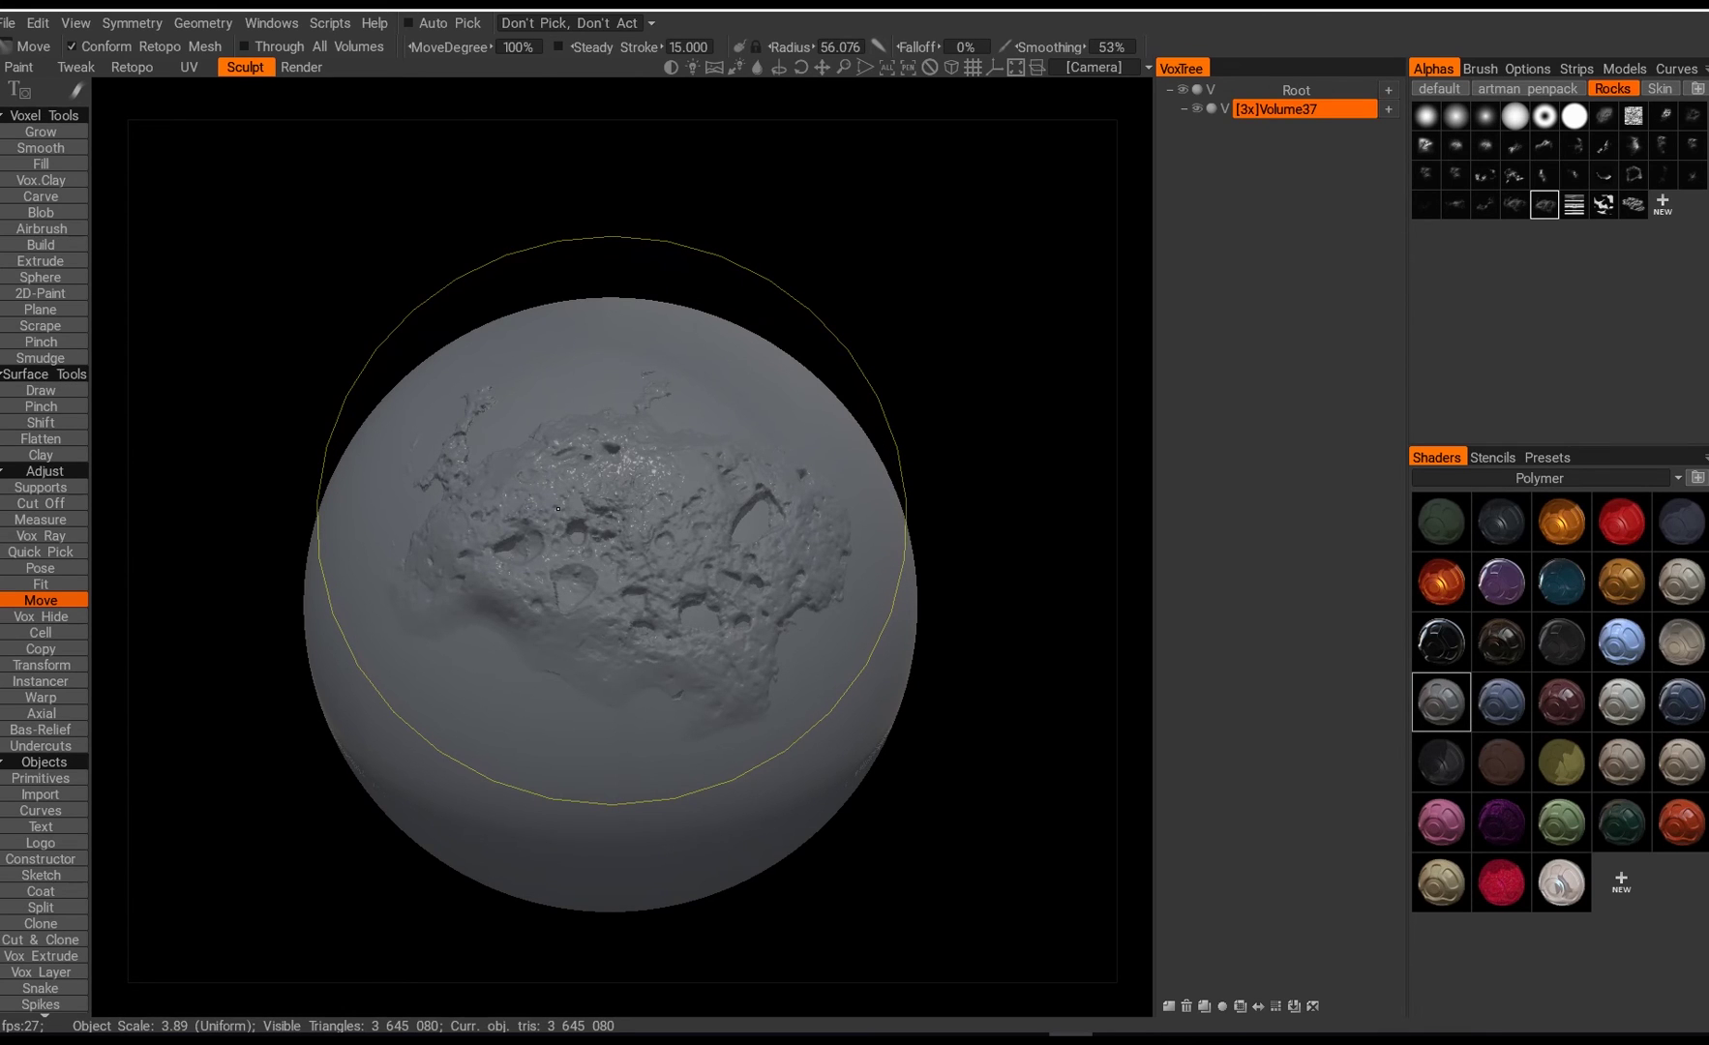
Step: Use the Move tool to push the rock relief up and right across the sphere's upper half
mouse_move(782, 329)
mouse_down()
mouse_move(610, 455)
mouse_move(572, 442)
mouse_move(674, 455)
mouse_move(543, 476)
mouse_move(840, 394)
mouse_move(816, 380)
mouse_move(774, 291)
mouse_up()
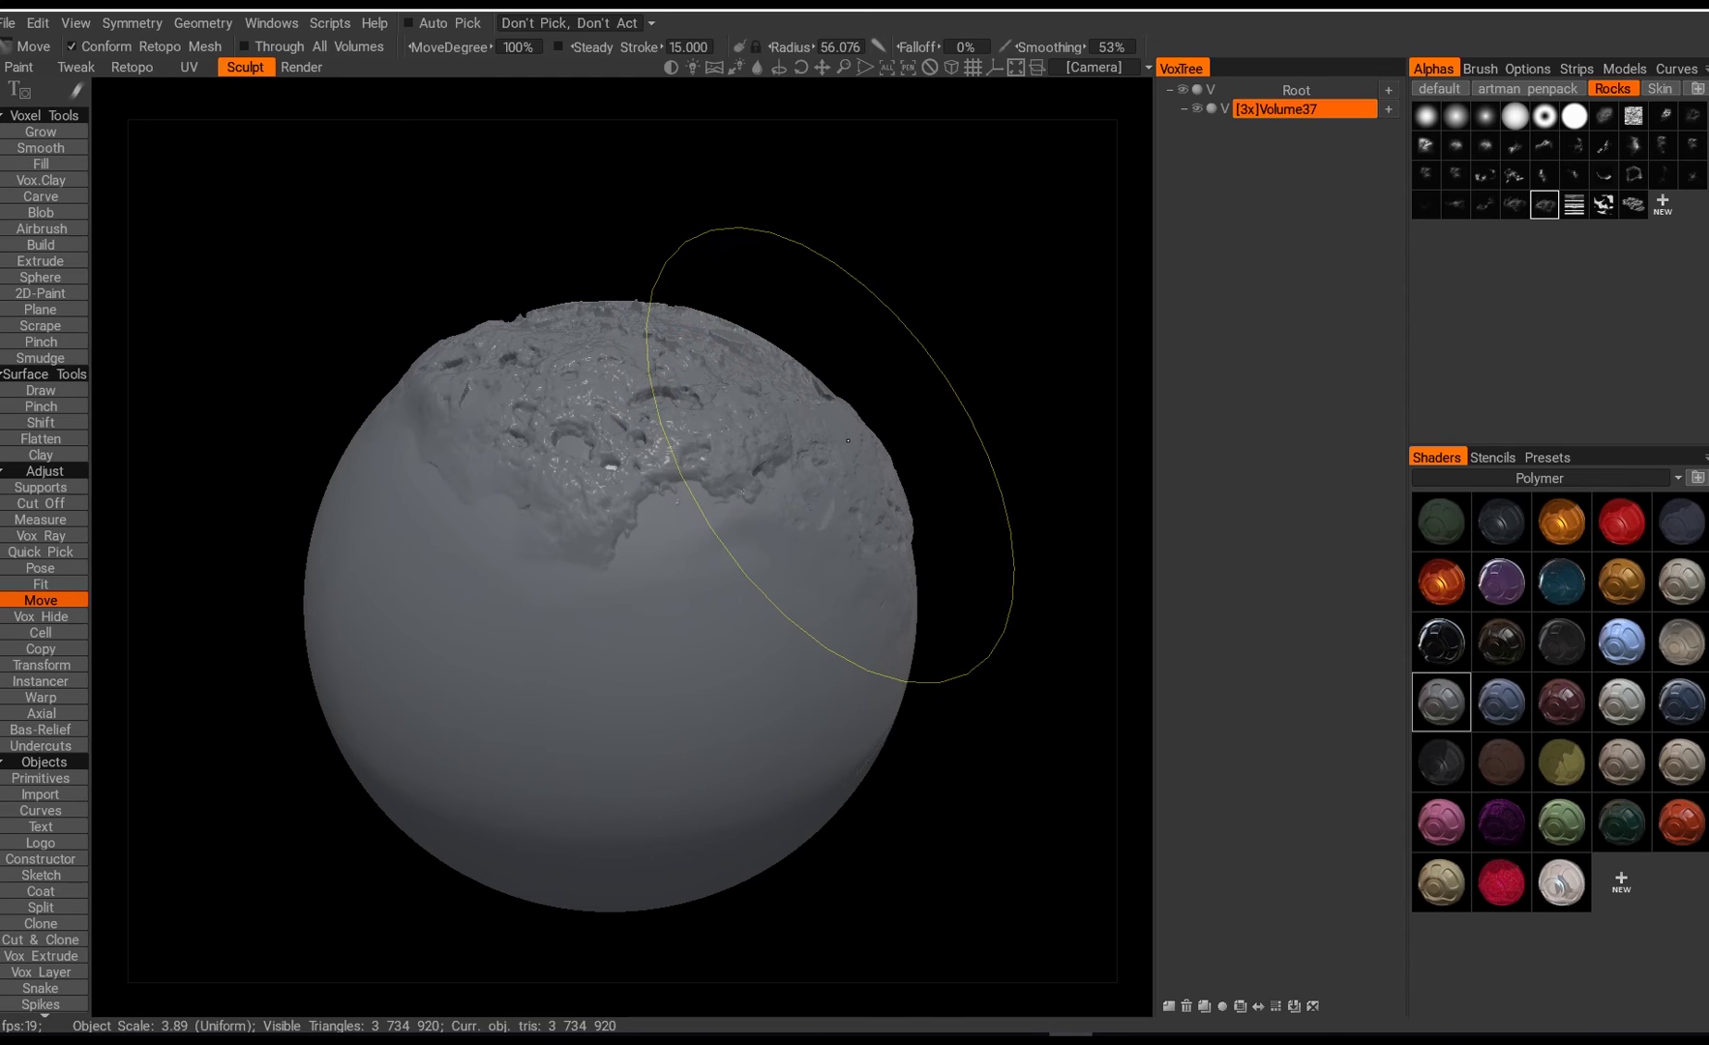
mouse_move(848, 440)
mouse_down()
mouse_move(888, 336)
mouse_move(839, 384)
mouse_move(873, 361)
mouse_up()
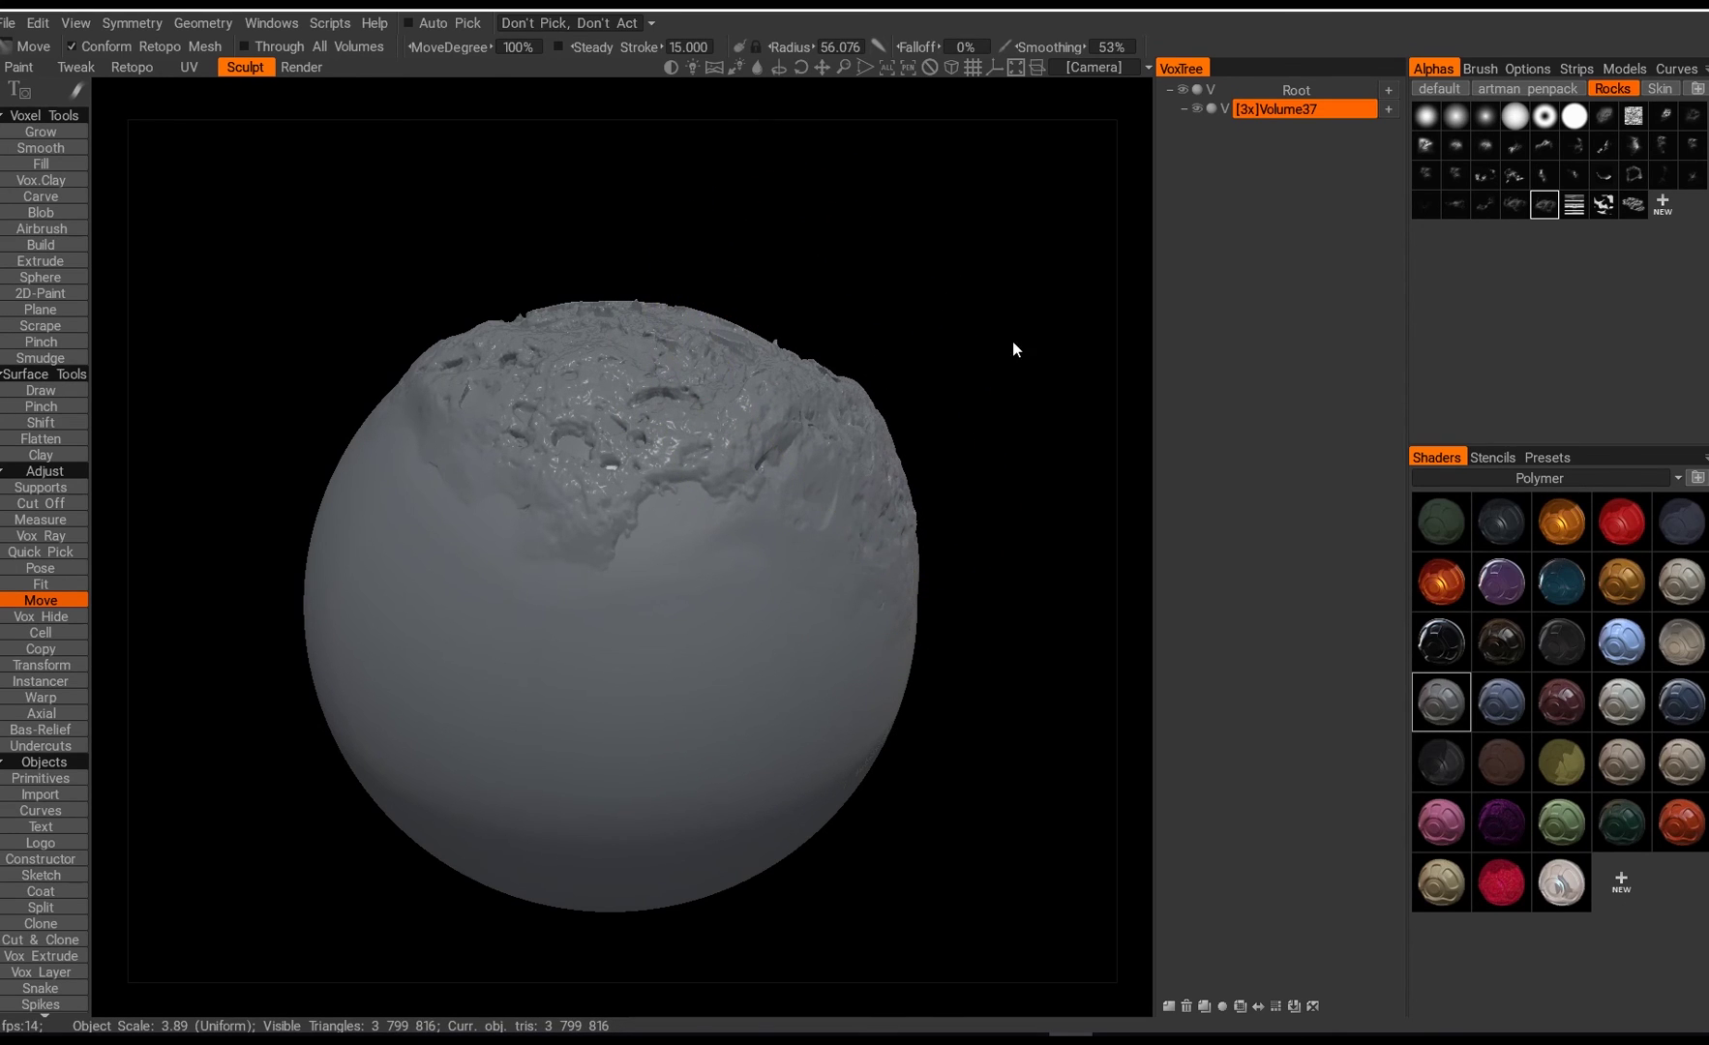
mouse_move(1014, 348)
mouse_down()
mouse_move(915, 431)
mouse_move(790, 392)
mouse_move(697, 522)
mouse_up()
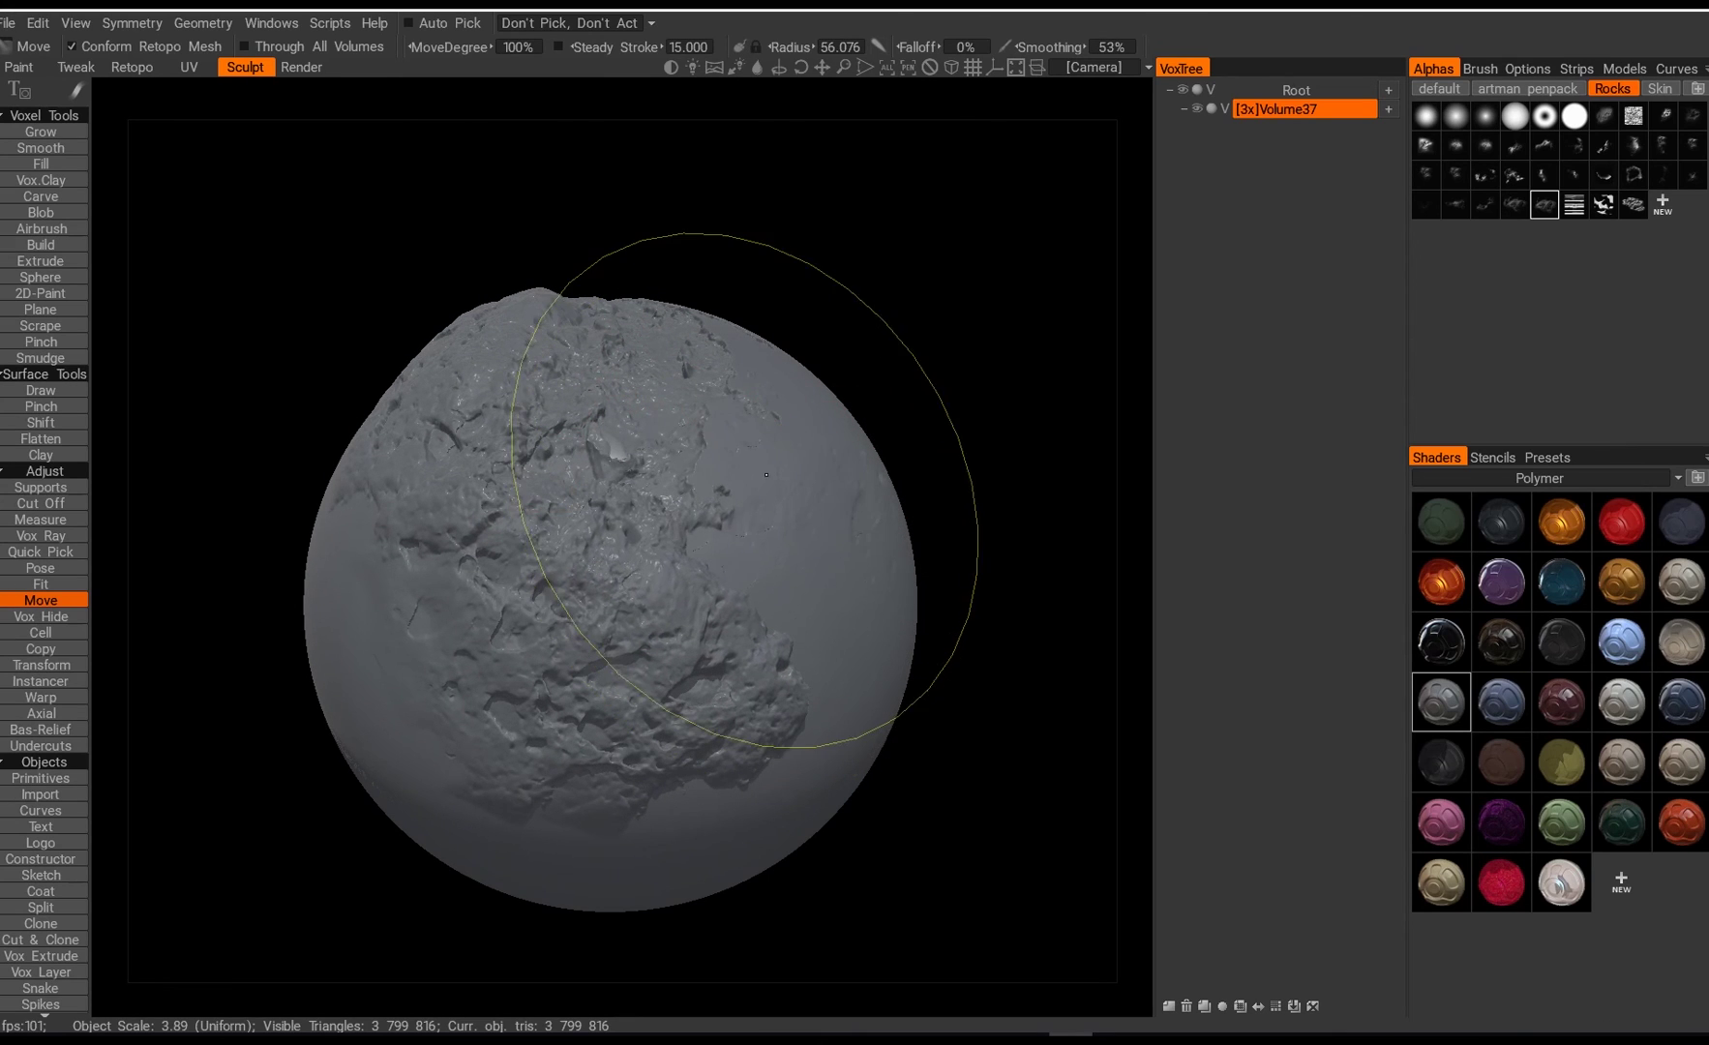
mouse_move(766, 476)
mouse_down()
mouse_move(755, 442)
mouse_move(781, 417)
mouse_up()
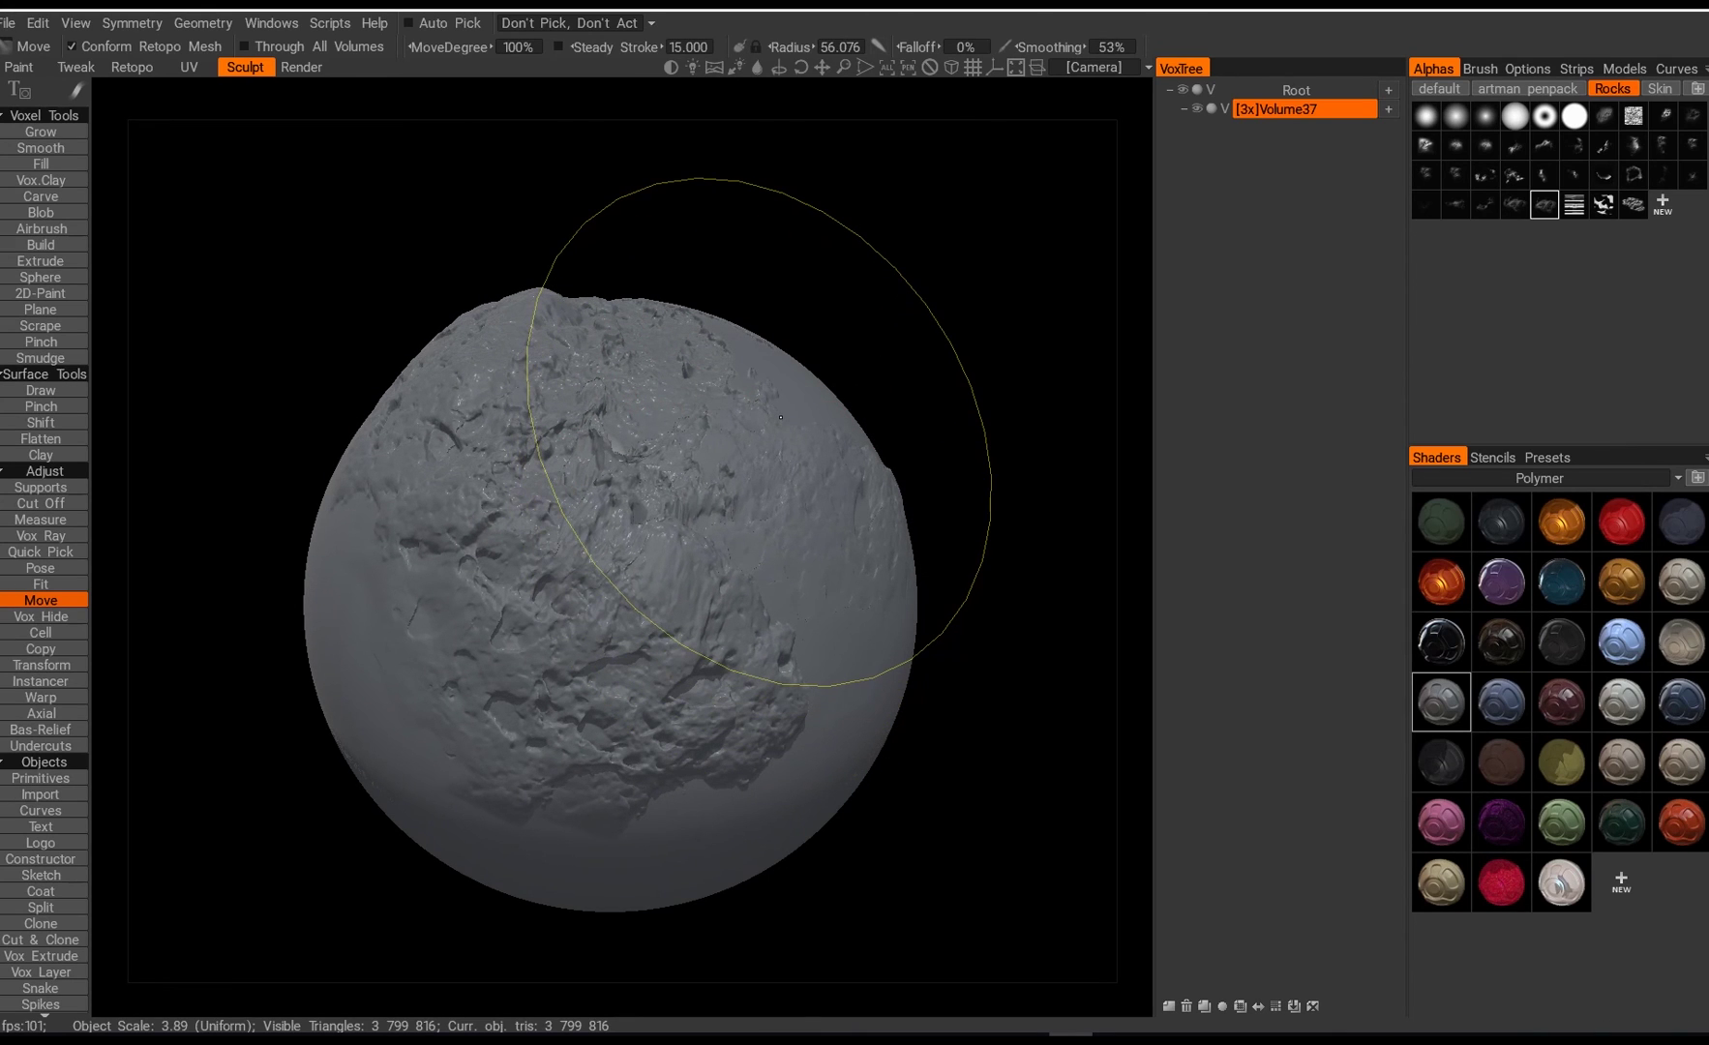
mouse_move(942, 344)
mouse_down()
mouse_move(808, 385)
mouse_move(638, 337)
mouse_move(573, 370)
mouse_move(546, 411)
mouse_move(503, 399)
mouse_move(486, 437)
mouse_up()
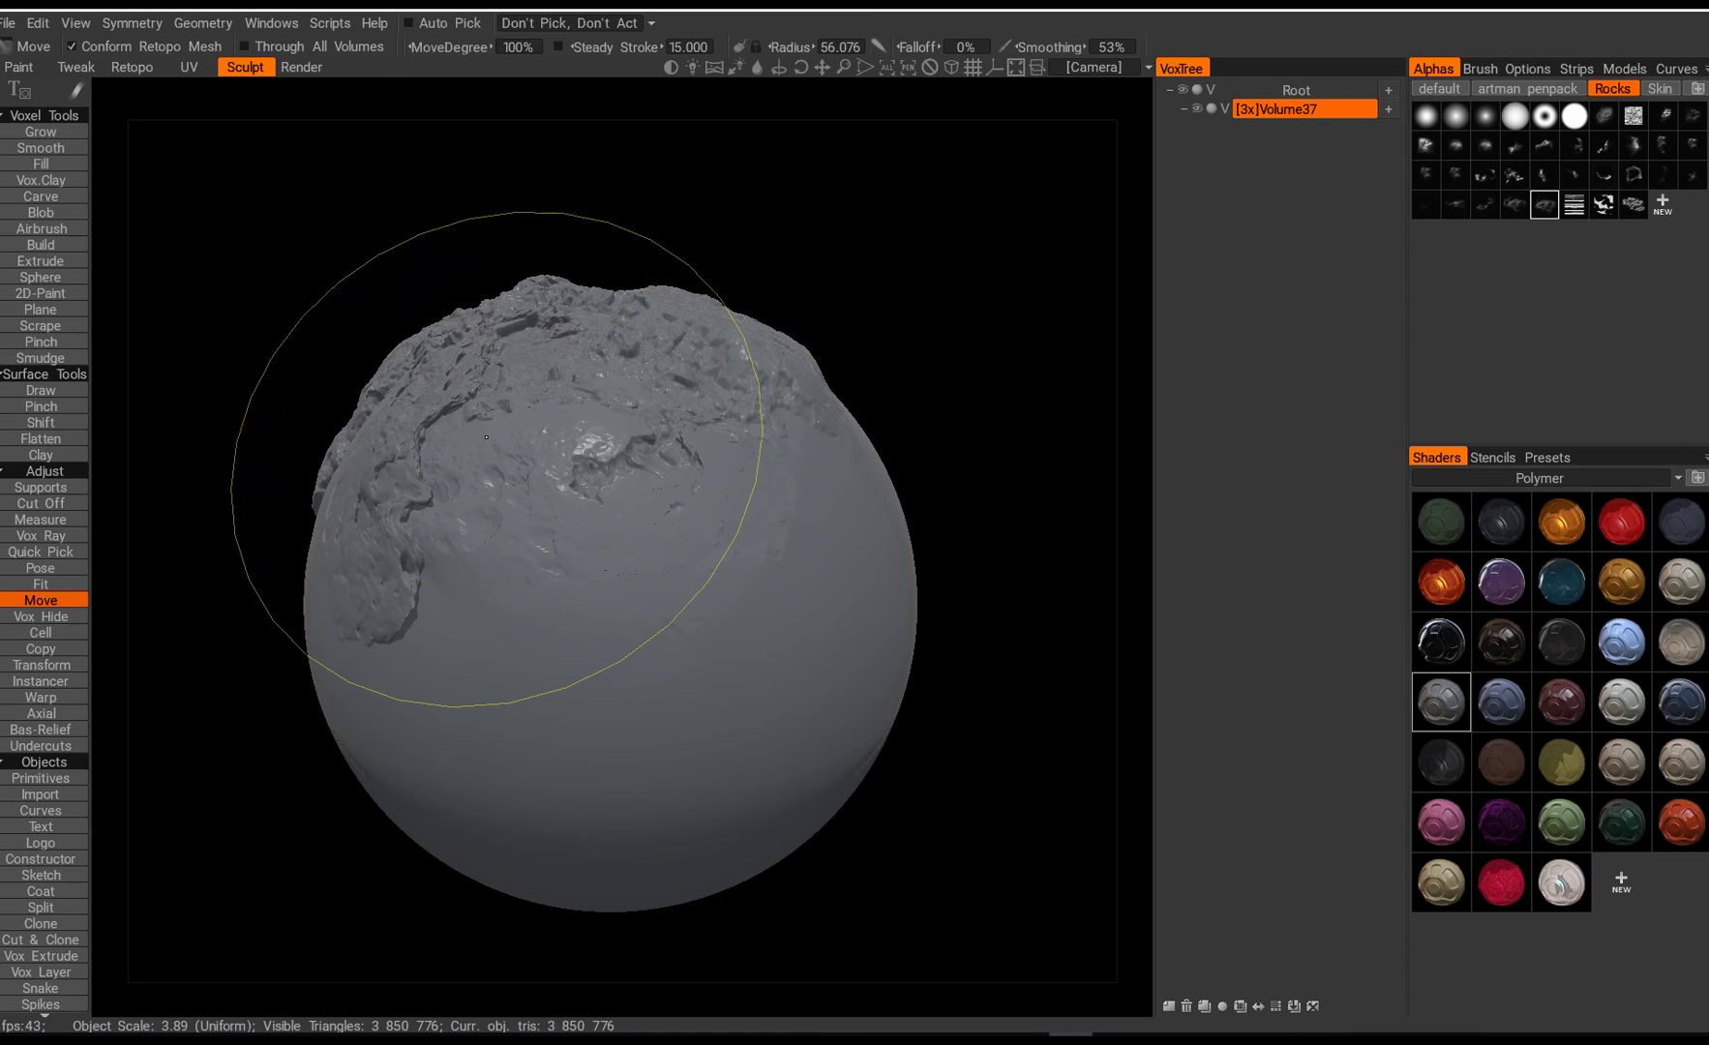
mouse_move(894, 315)
mouse_down()
mouse_move(840, 390)
mouse_move(576, 433)
mouse_move(460, 290)
mouse_move(864, 257)
mouse_move(965, 368)
mouse_move(971, 409)
mouse_move(1053, 337)
mouse_move(929, 246)
mouse_move(716, 440)
mouse_move(678, 387)
mouse_up()
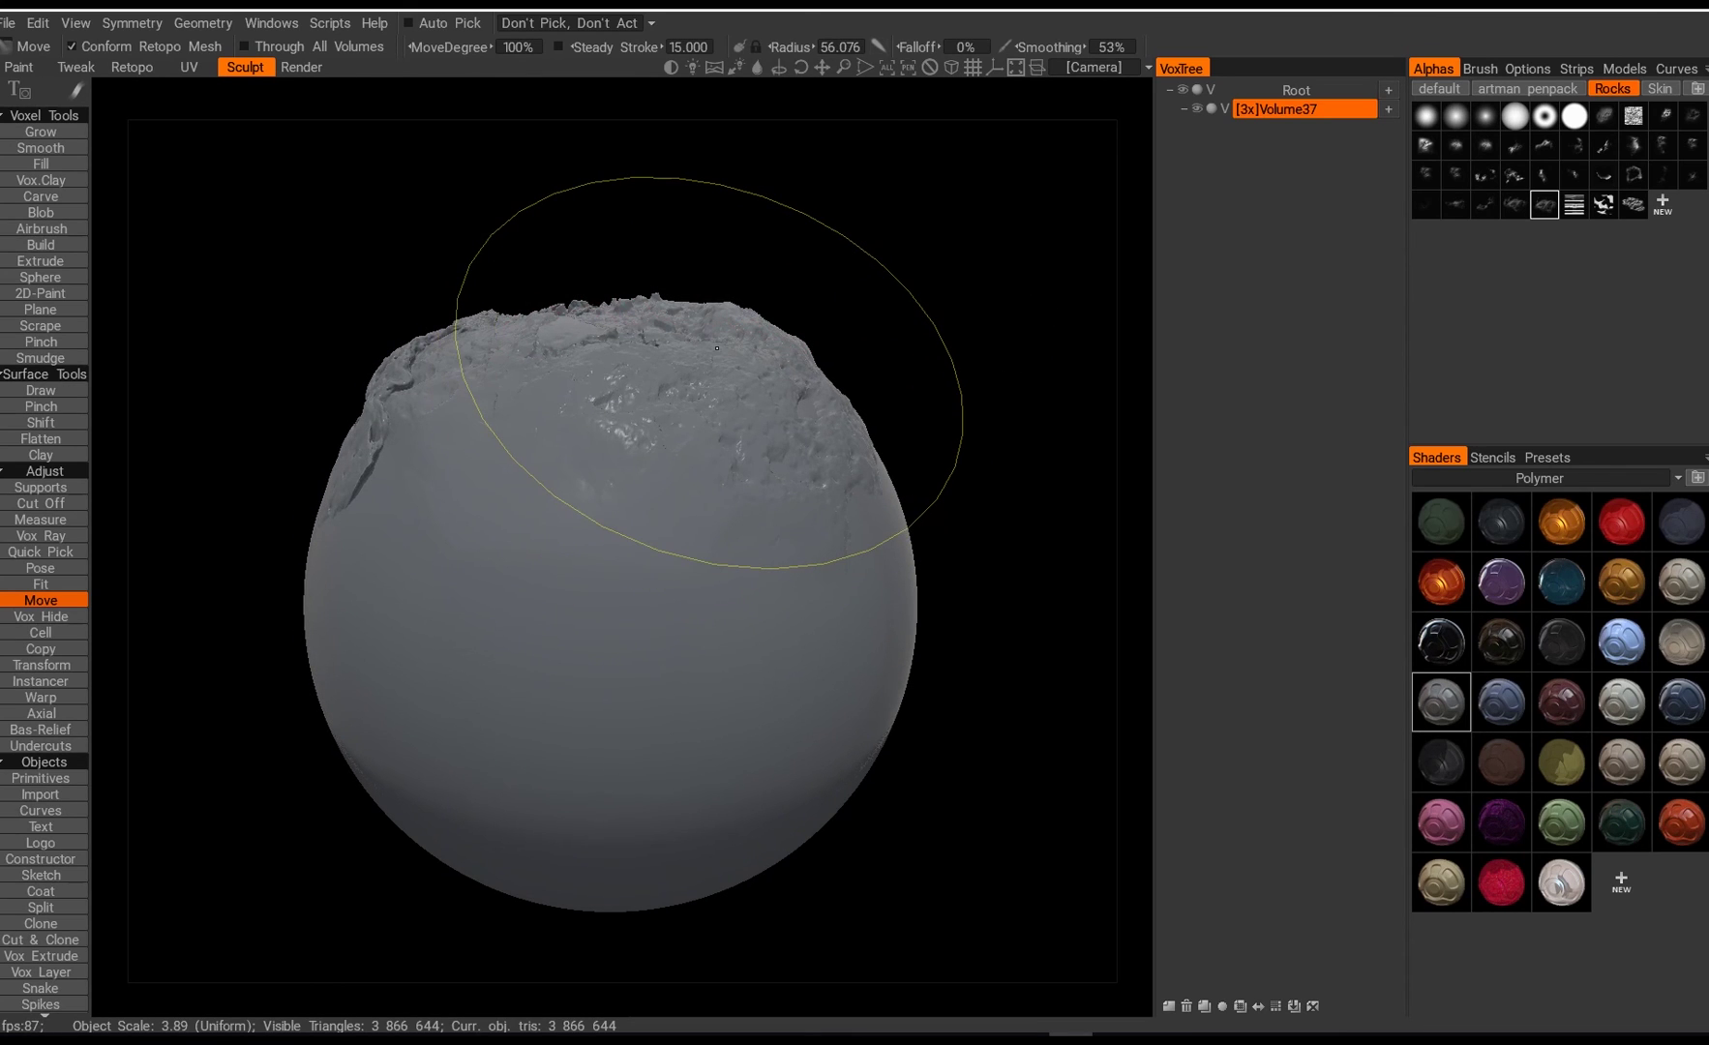
mouse_move(813, 271)
mouse_down()
mouse_move(748, 336)
mouse_move(671, 466)
mouse_move(619, 339)
mouse_move(871, 393)
mouse_move(882, 365)
mouse_move(717, 471)
mouse_up()
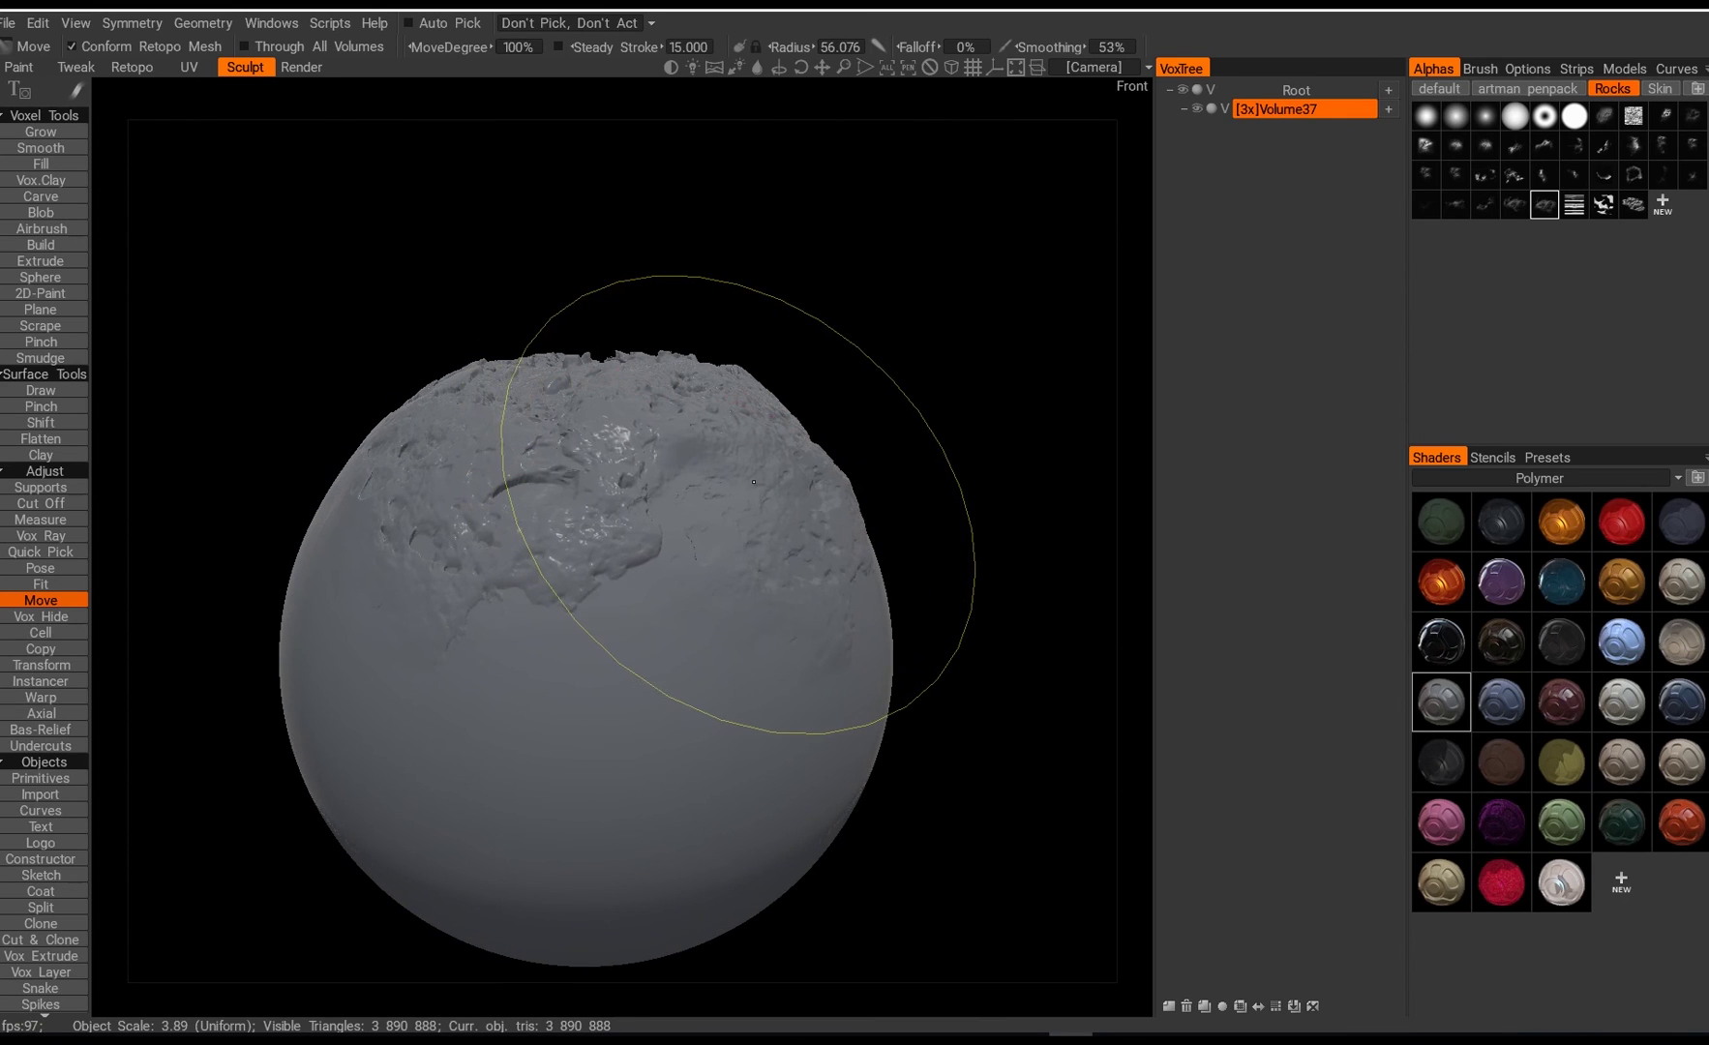